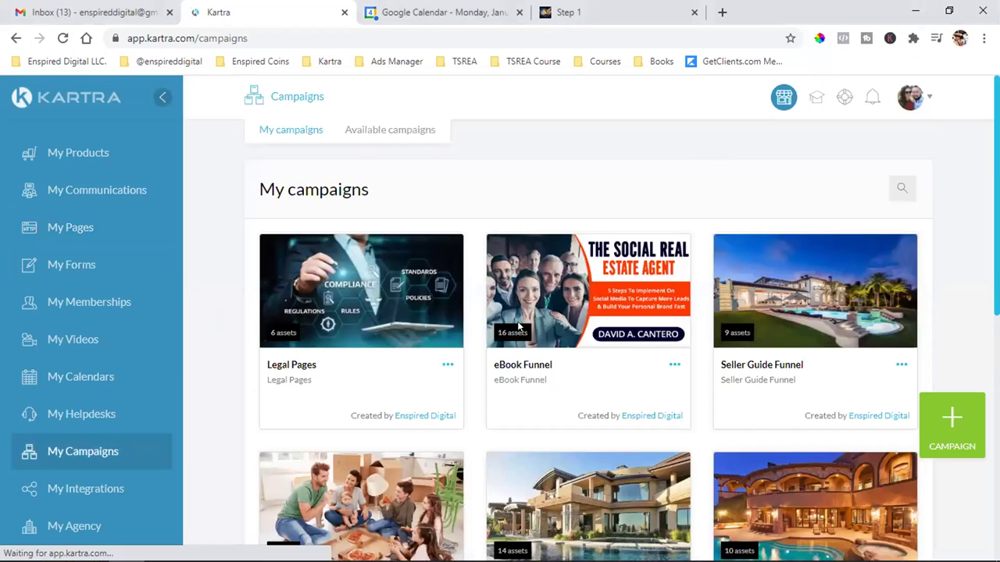
- Choose Edit from the eBook Funnel campaign card's ⋯ menu on My Campaigns
scroll(508, 207, "down", 2)
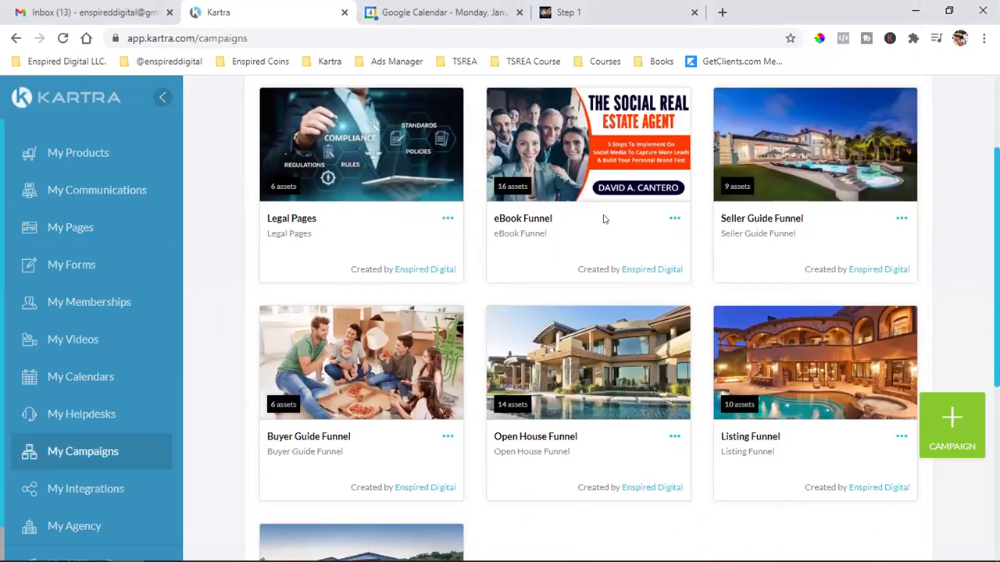
left_click(674, 218)
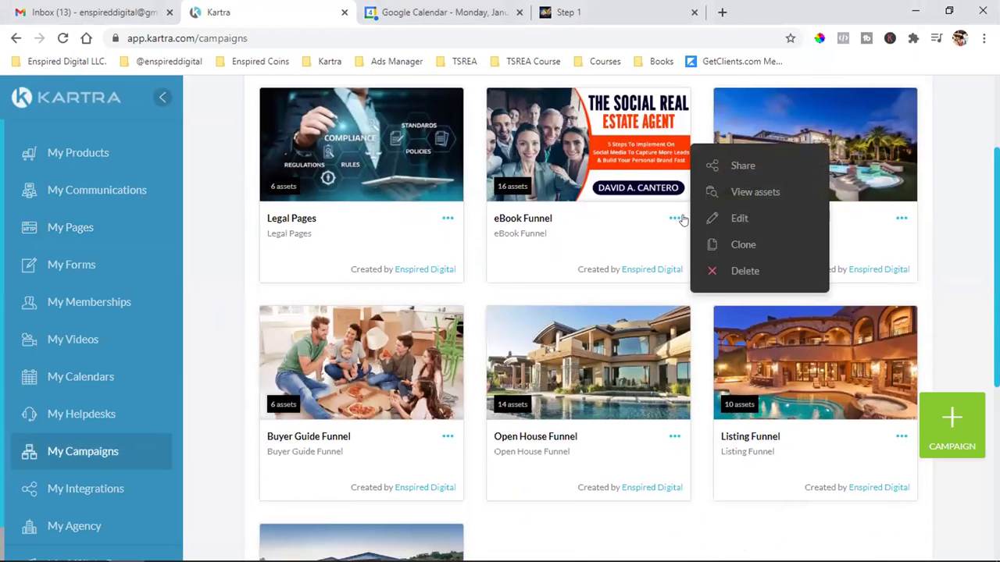
left_click(739, 219)
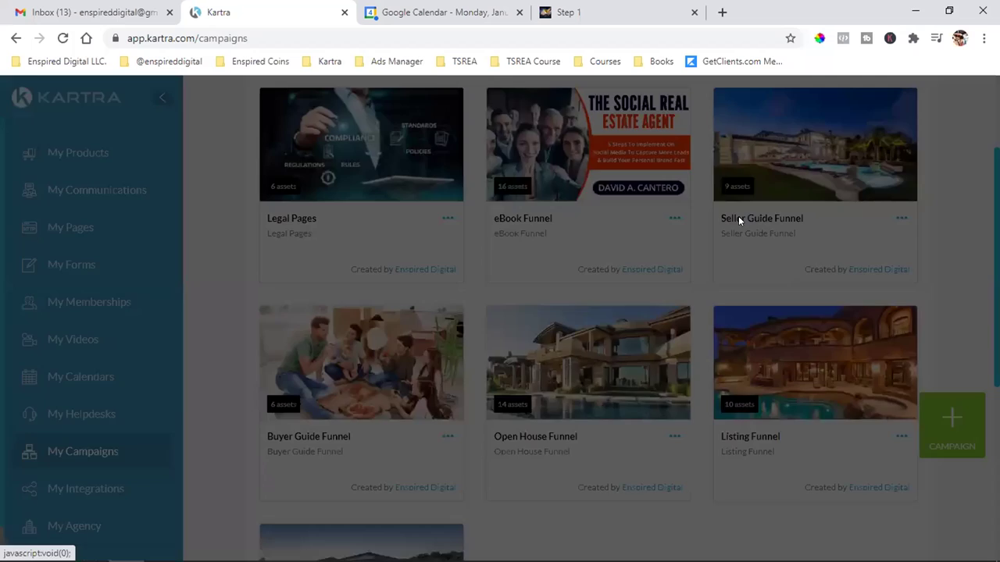
- Confirm editing and save the eBook Funnel basic info to advance to the Assets step
left_click(714, 134)
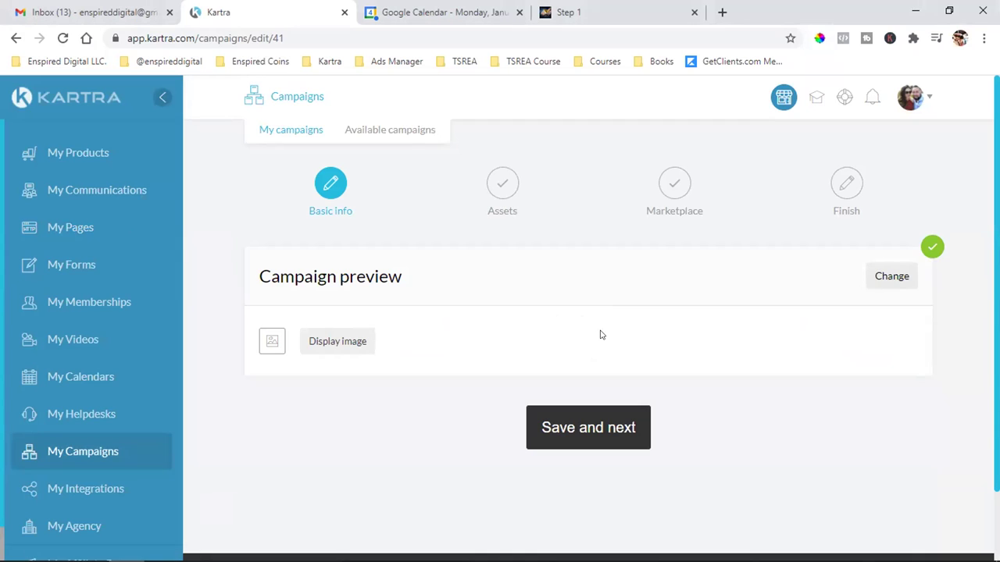
left_click(591, 415)
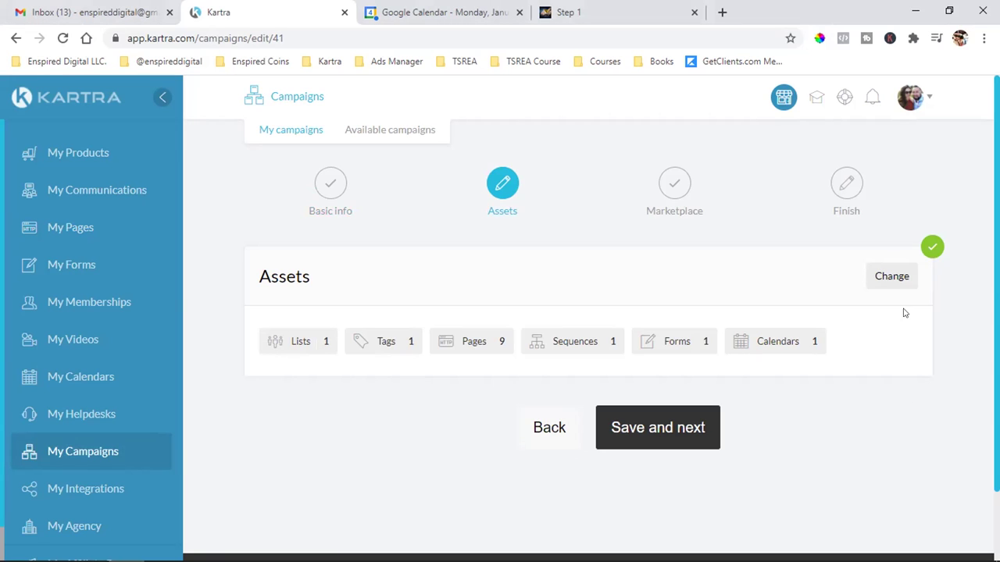
left_click(897, 282)
- Check the attached list TSREA FREE Book Customers, then its matching tag in Tags
scroll(769, 323, "down", 3)
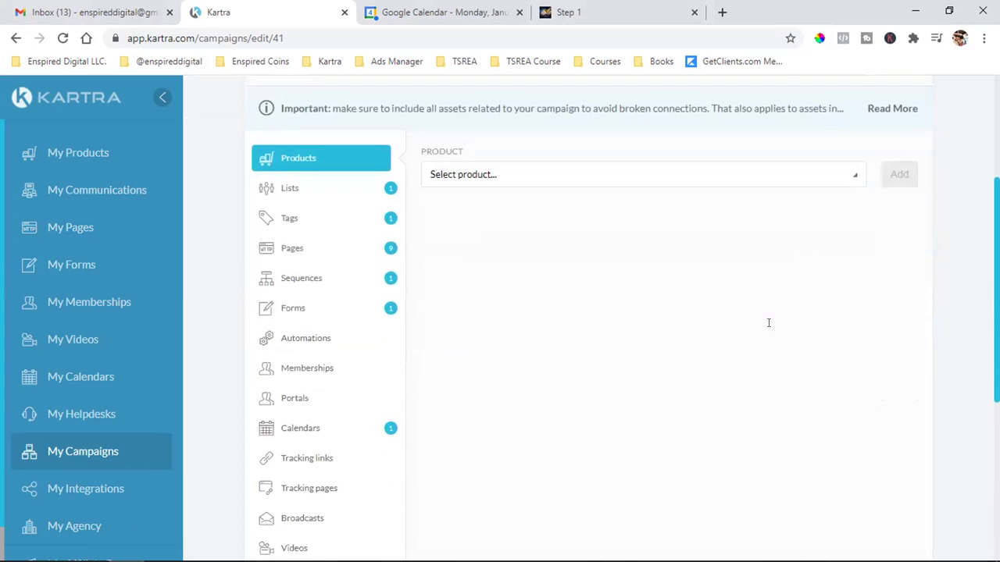
left_click(297, 195)
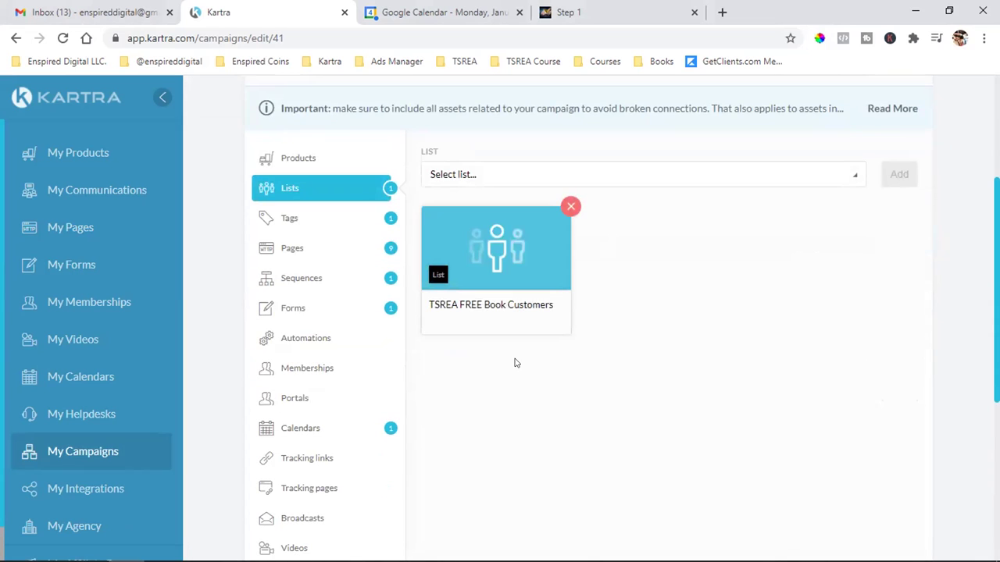
triple_click(509, 305)
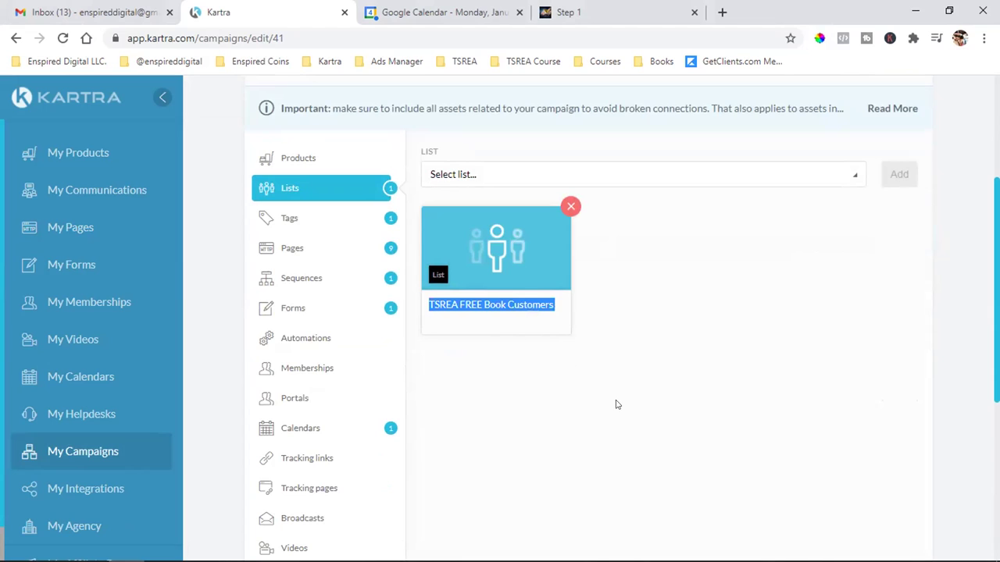
left_click(453, 303)
left_click_drag(428, 303, 571, 308)
left_click(429, 305)
left_click_drag(430, 304, 593, 317)
left_click(486, 334)
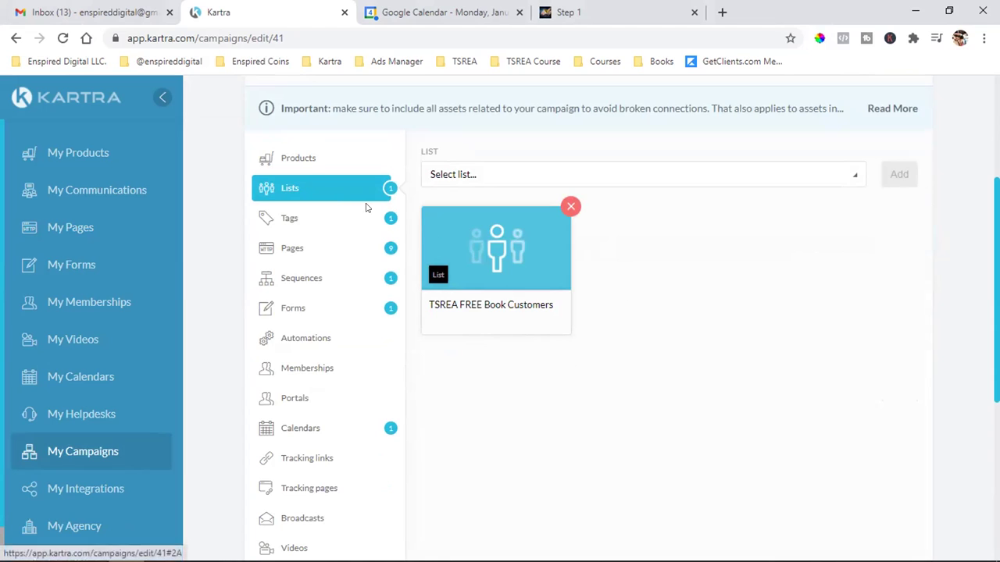
left_click_drag(454, 305, 601, 313)
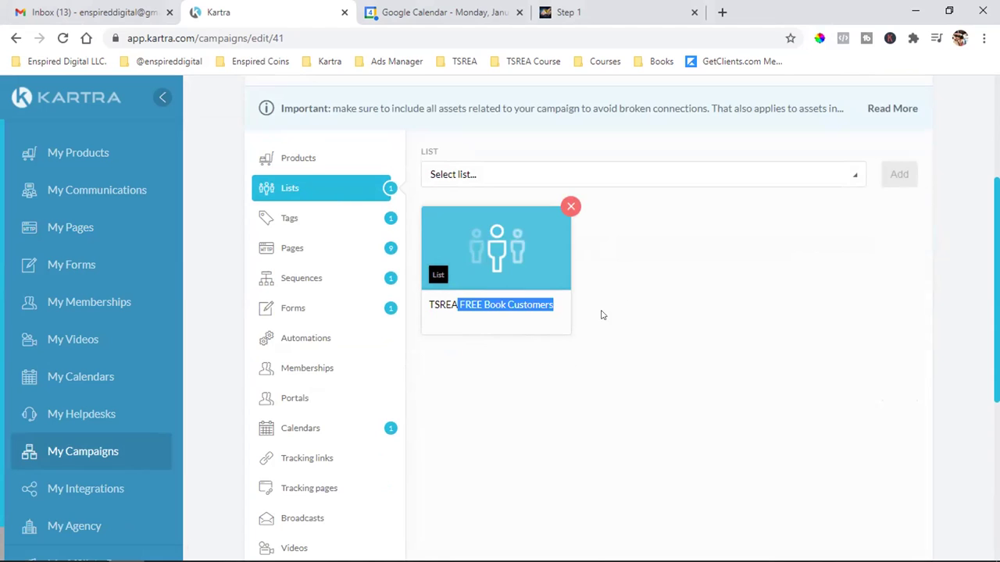
left_click(543, 322)
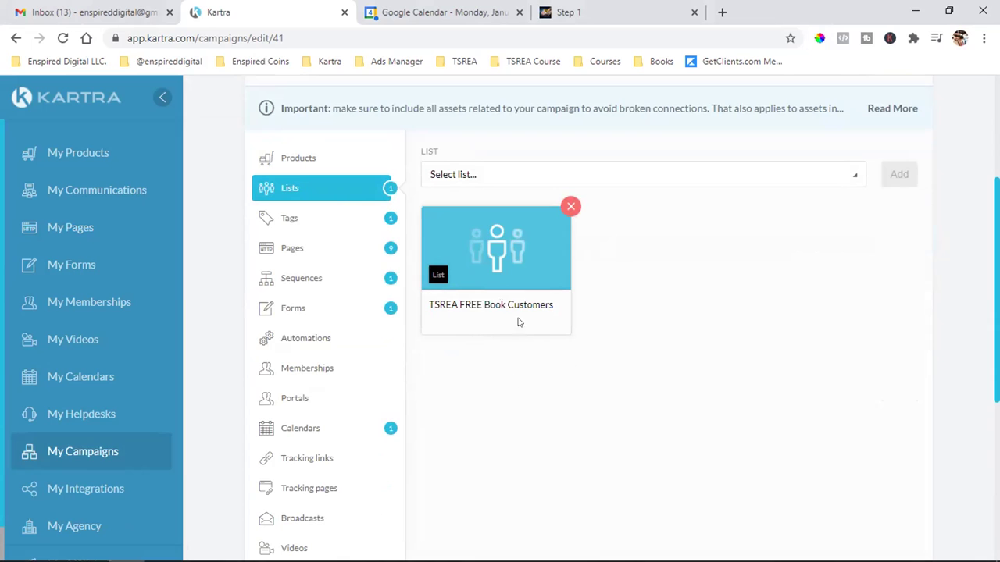
left_click(309, 217)
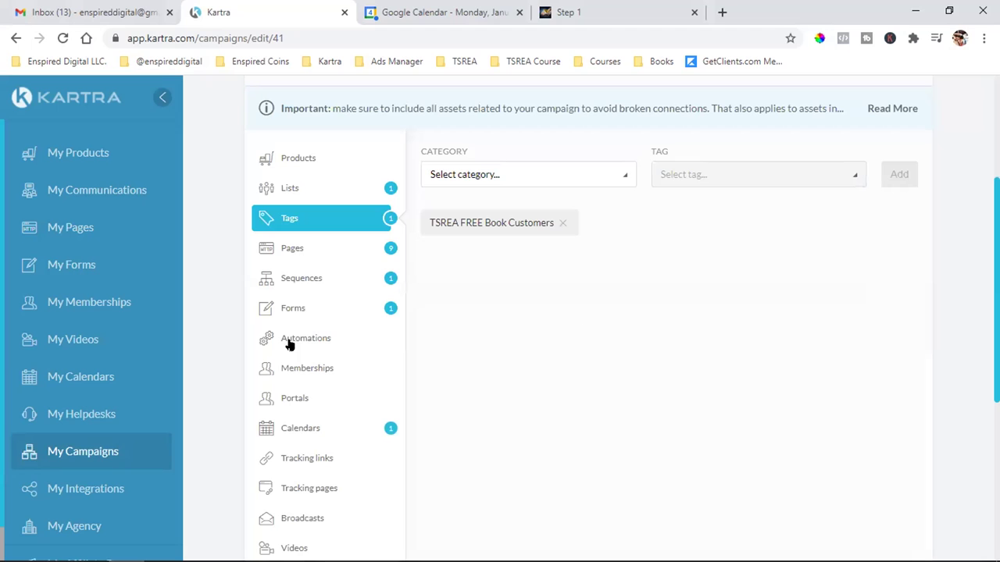
- Show the campaign's Pages assets and look over the existing page cards
left_click(300, 261)
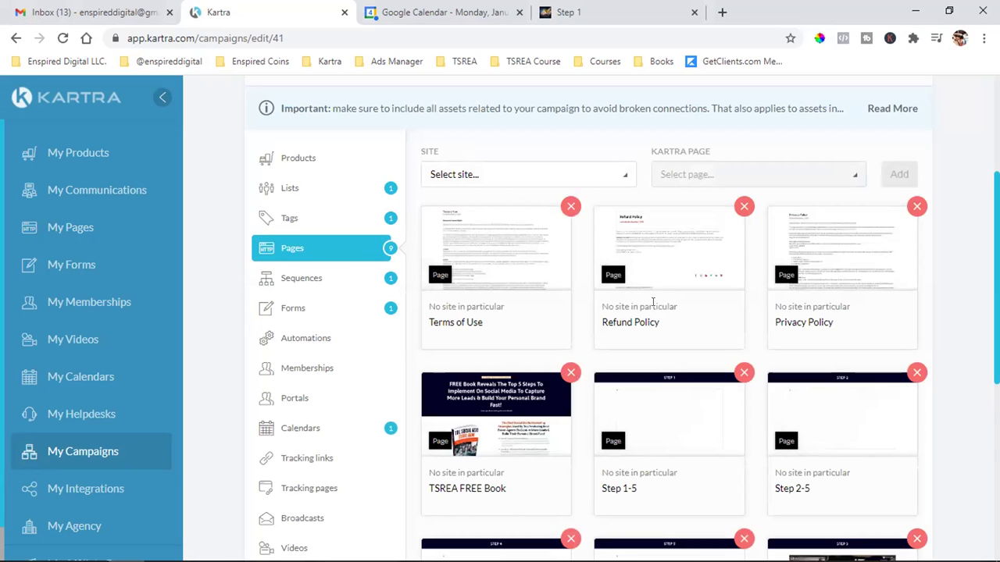
scroll(653, 305, "down", 5)
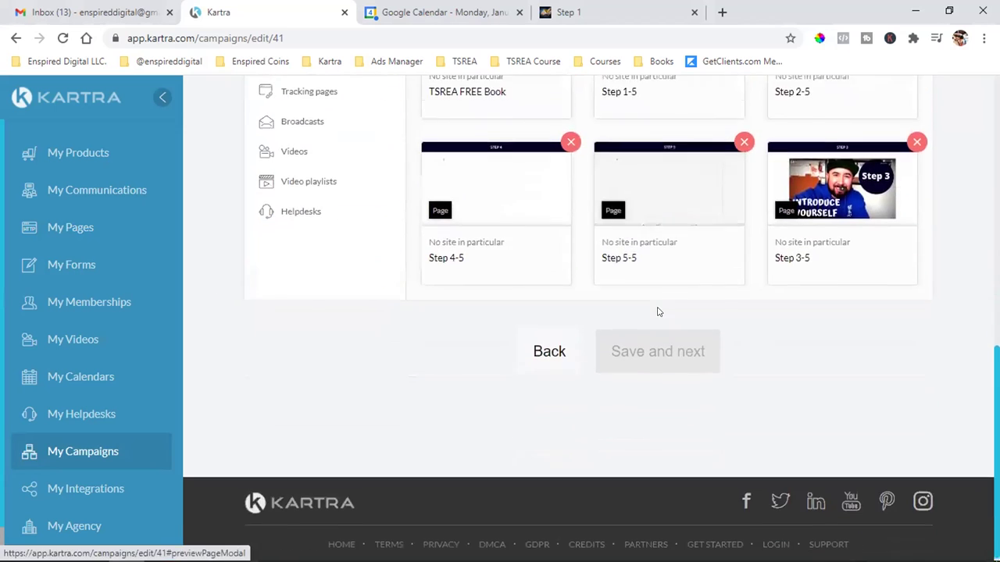
scroll(658, 312, "up", 2)
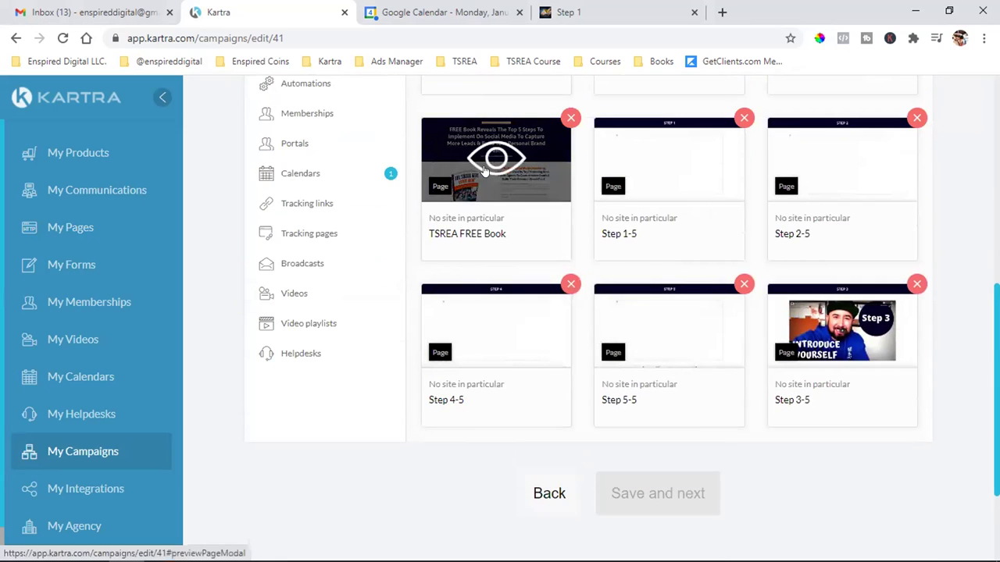
scroll(781, 320, "up", 4)
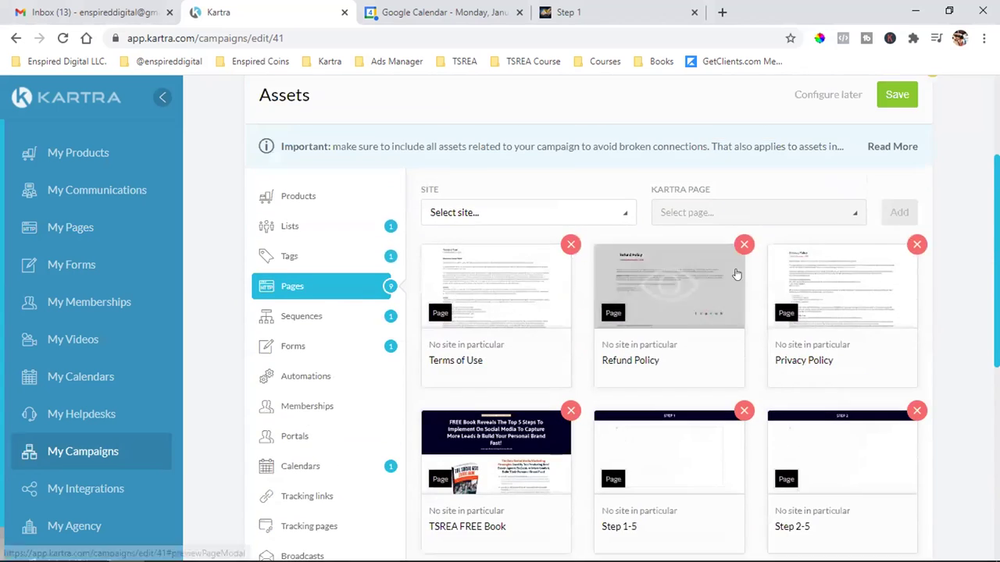
scroll(736, 275, "down", 4)
scroll(736, 257, "up", 4)
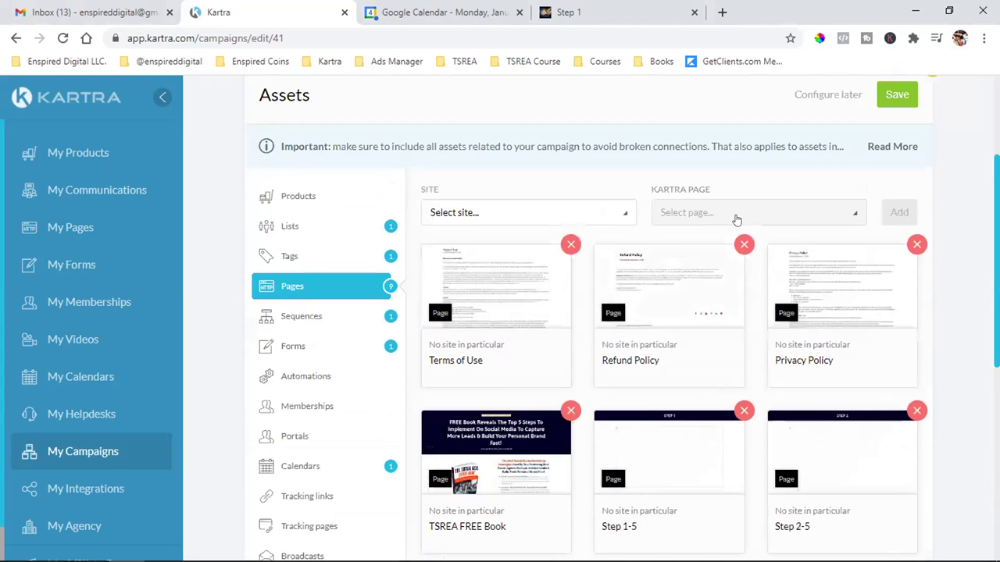
- Add TSREA Book FB Ad TY Page as a page asset, with Site set to No site in particular
left_click(485, 214)
left_click(476, 266)
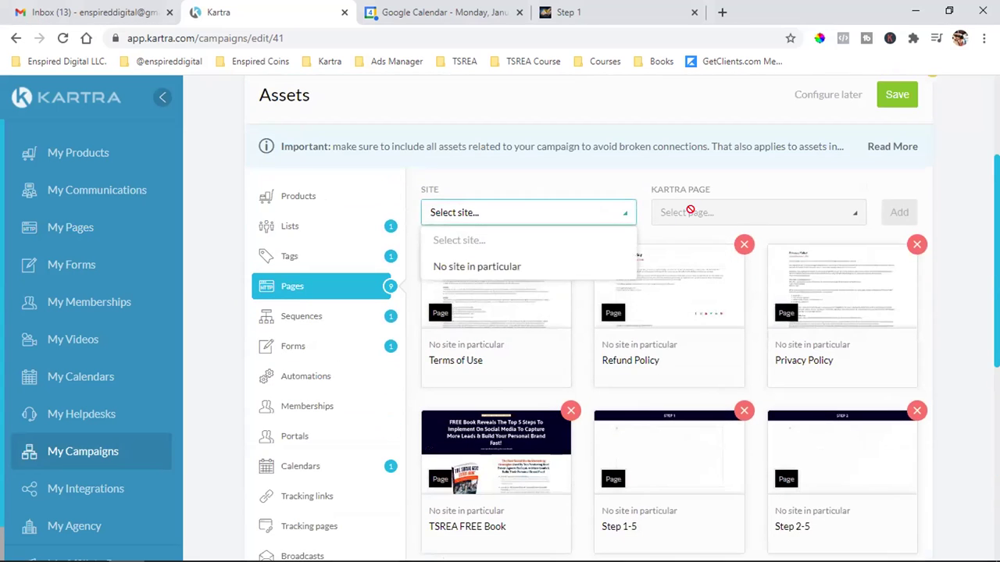
left_click(698, 219)
scroll(716, 348, "down", 5)
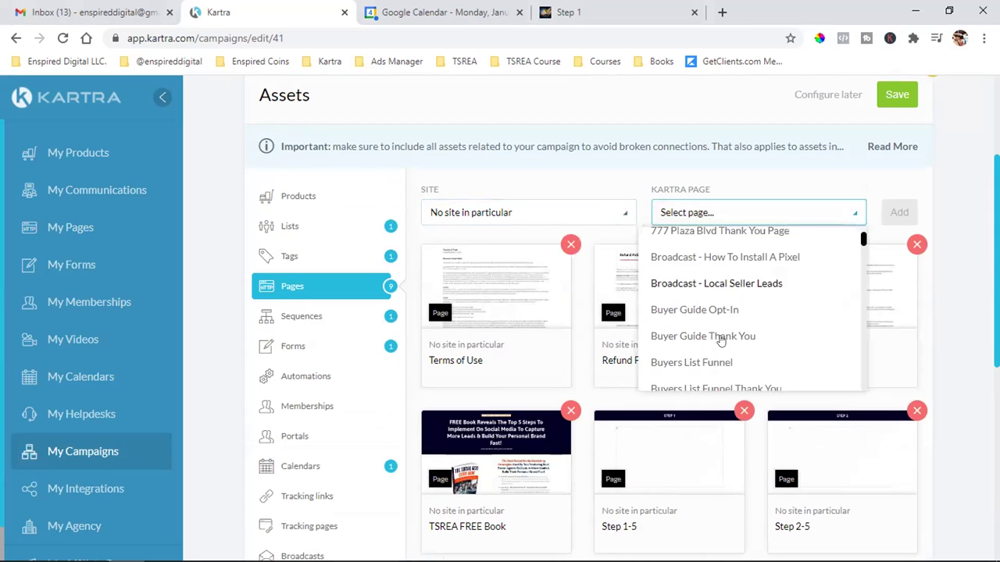
scroll(720, 341, "down", 7)
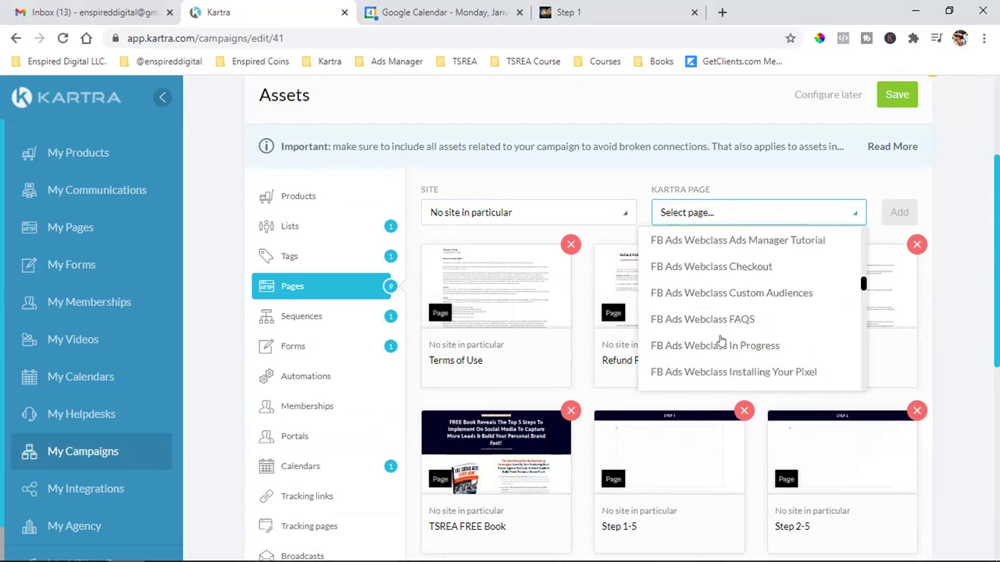
scroll(720, 341, "down", 6)
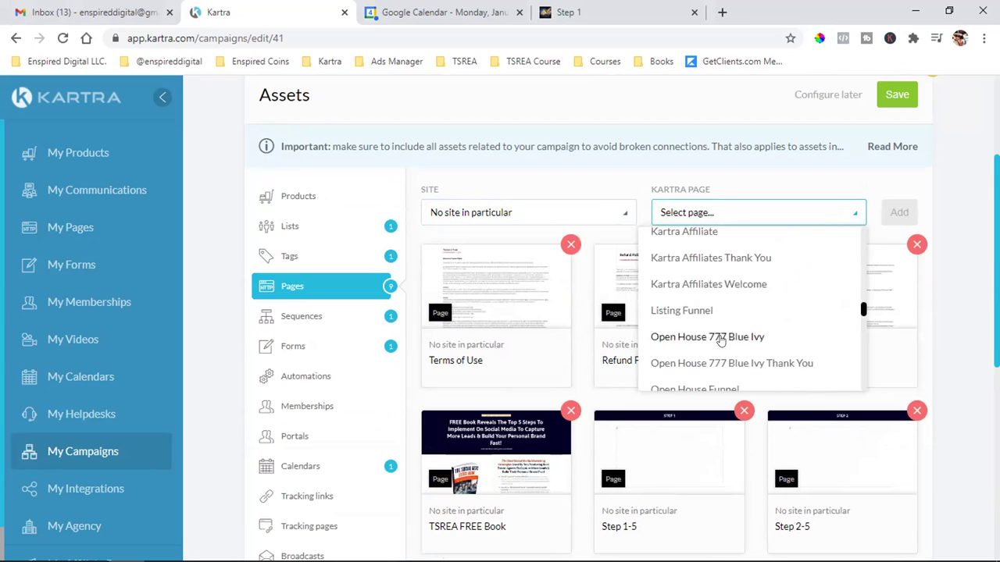
scroll(720, 341, "down", 6)
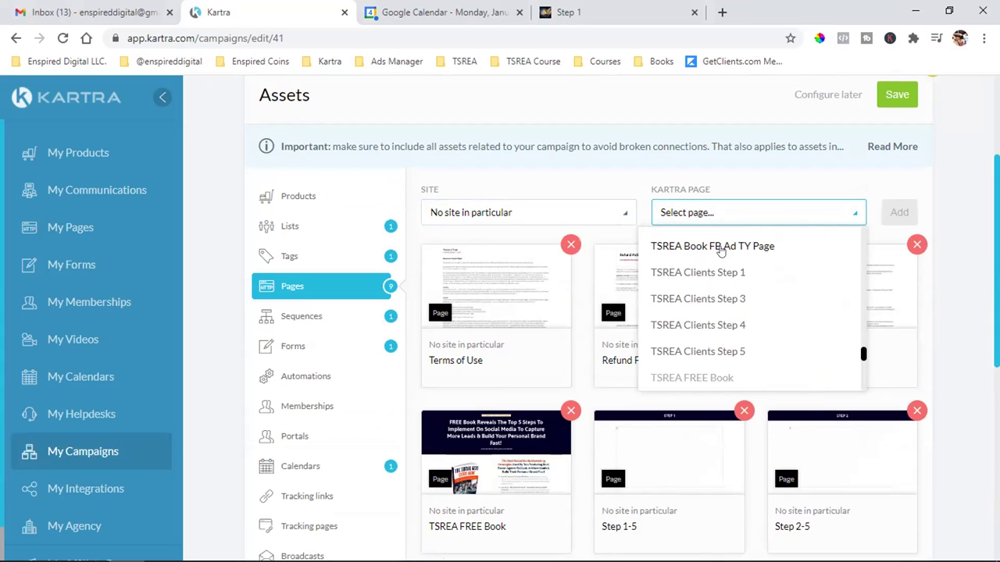
left_click(720, 248)
left_click(899, 213)
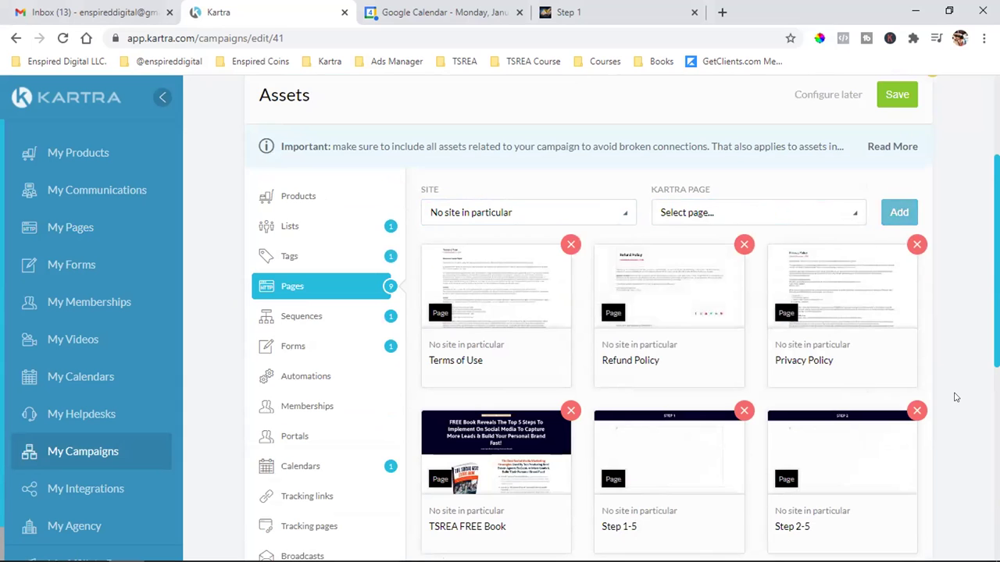
scroll(954, 398, "down", 4)
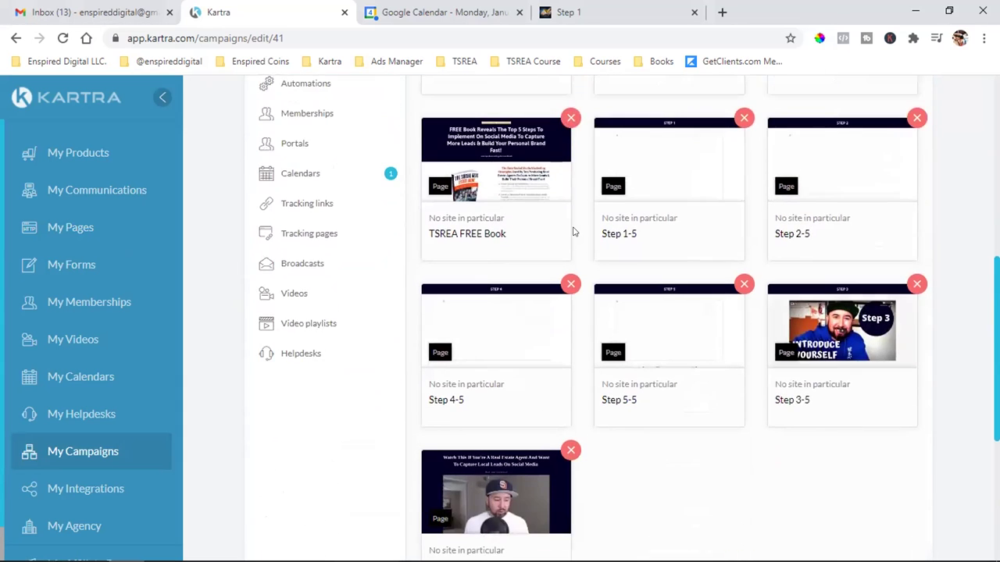
scroll(520, 361, "down", 2)
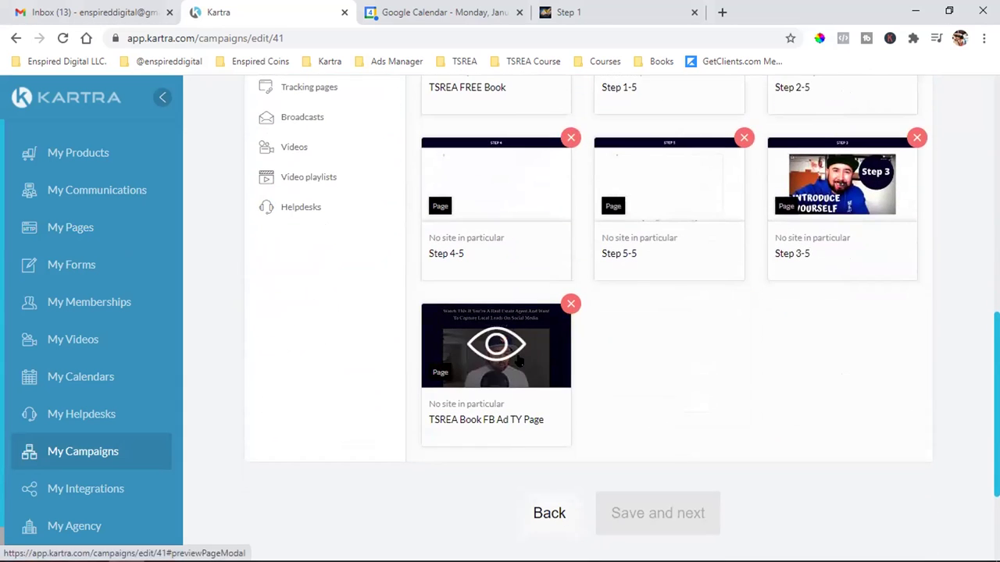
scroll(531, 361, "up", 3)
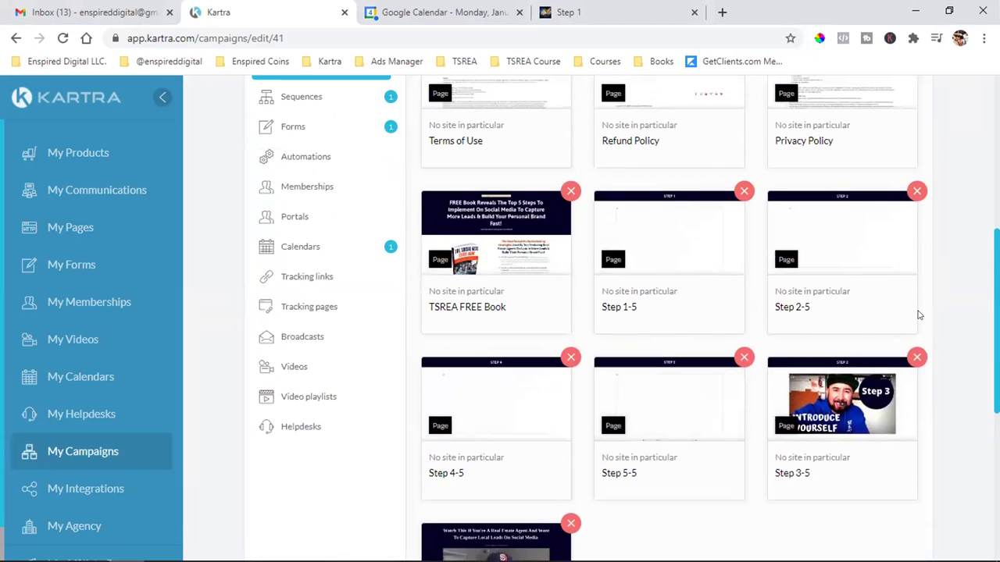
- Preview the live Step 1 page and check its two Facebook pixels in Pixel Helper
left_click(664, 240)
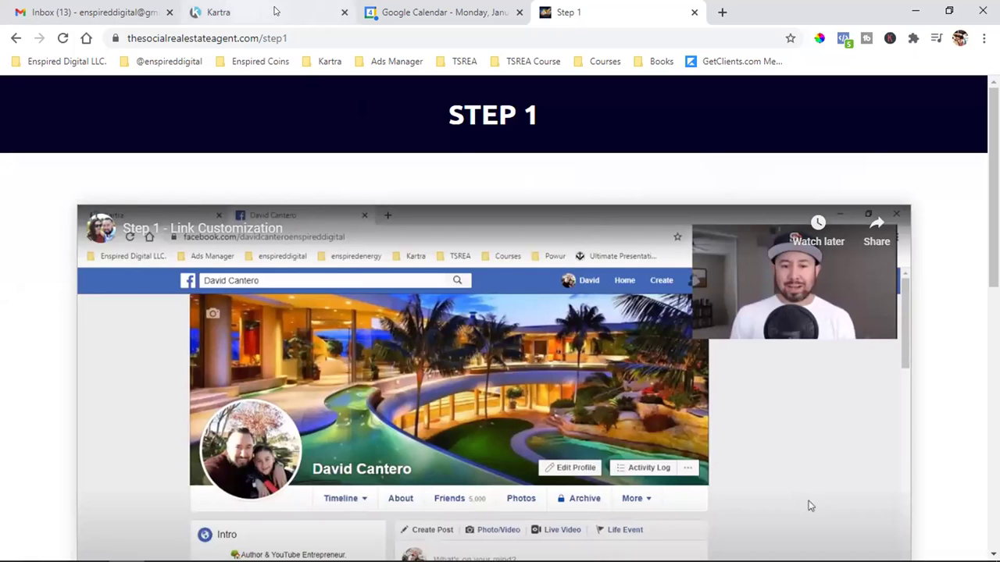
scroll(808, 257, "down", 2)
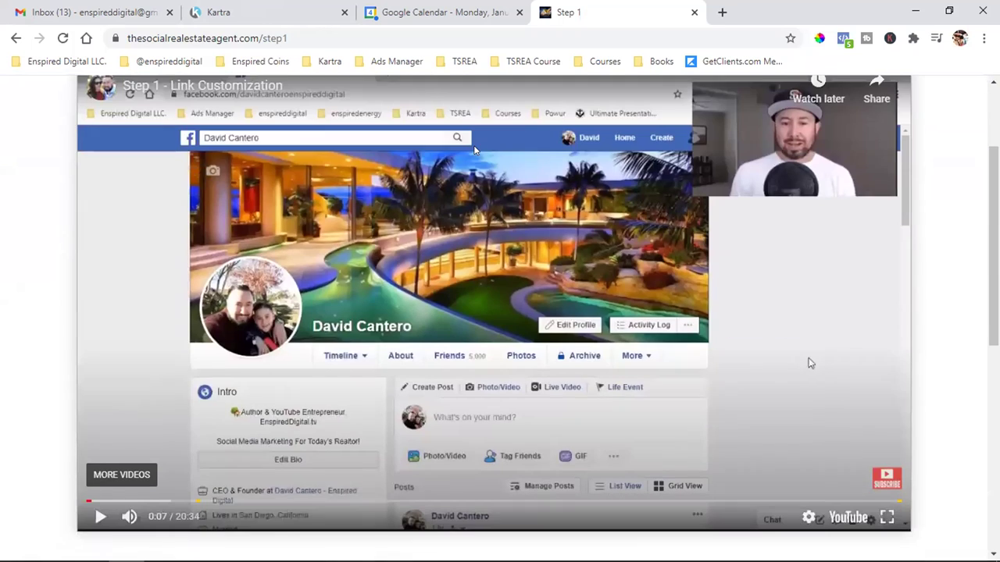
scroll(809, 257, "down", 1)
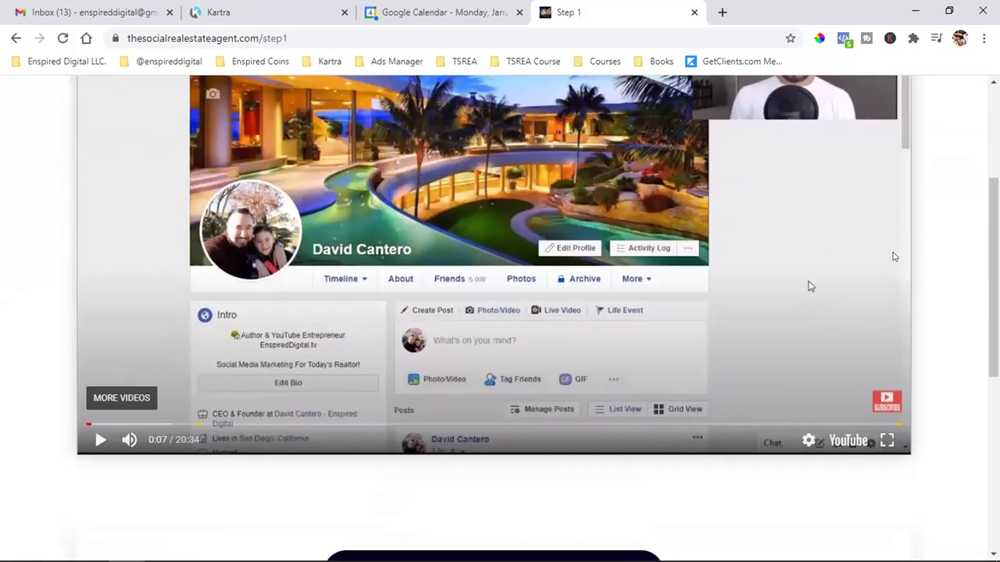
scroll(893, 257, "up", 3)
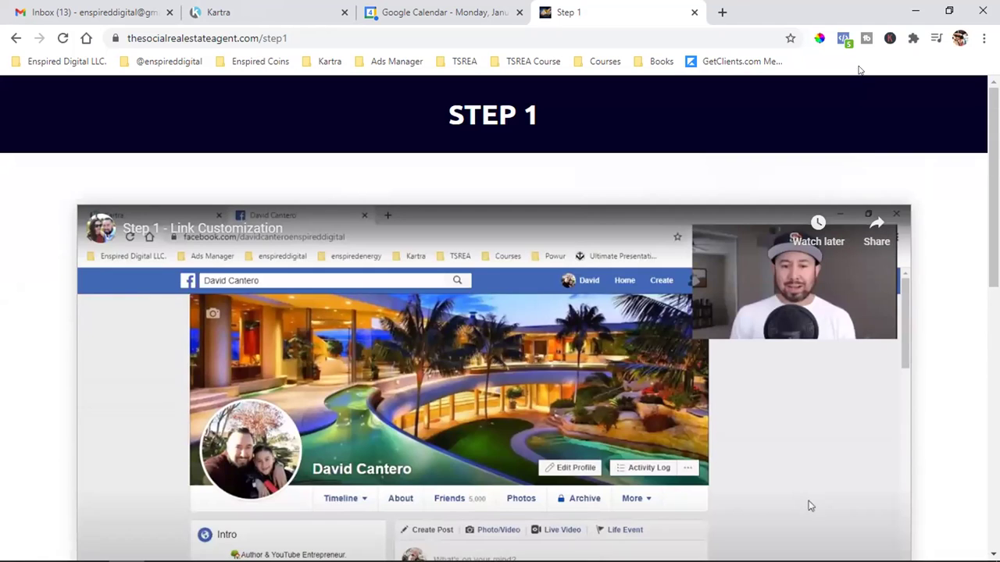
left_click(844, 40)
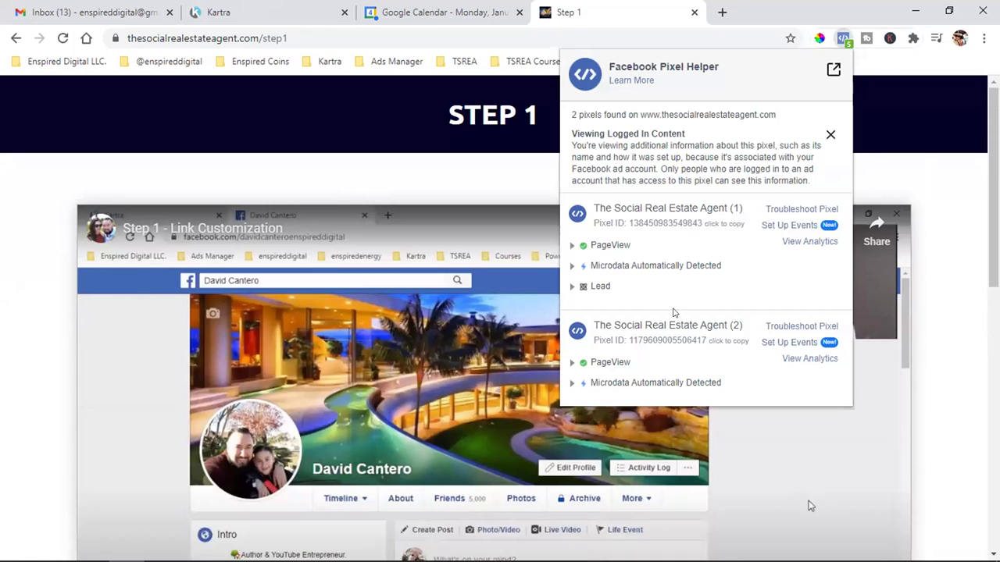
left_click_drag(466, 115, 569, 122)
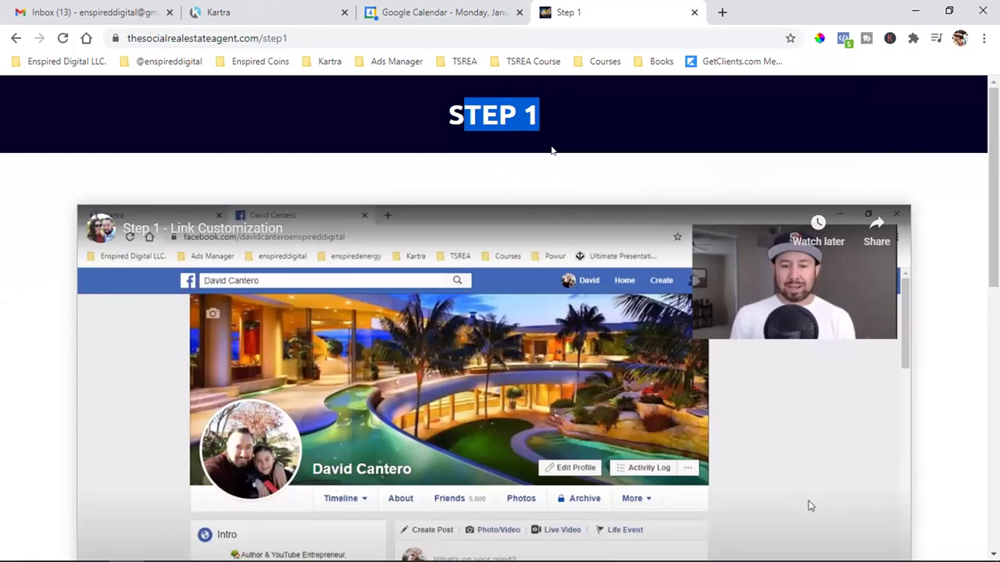
left_click(551, 140)
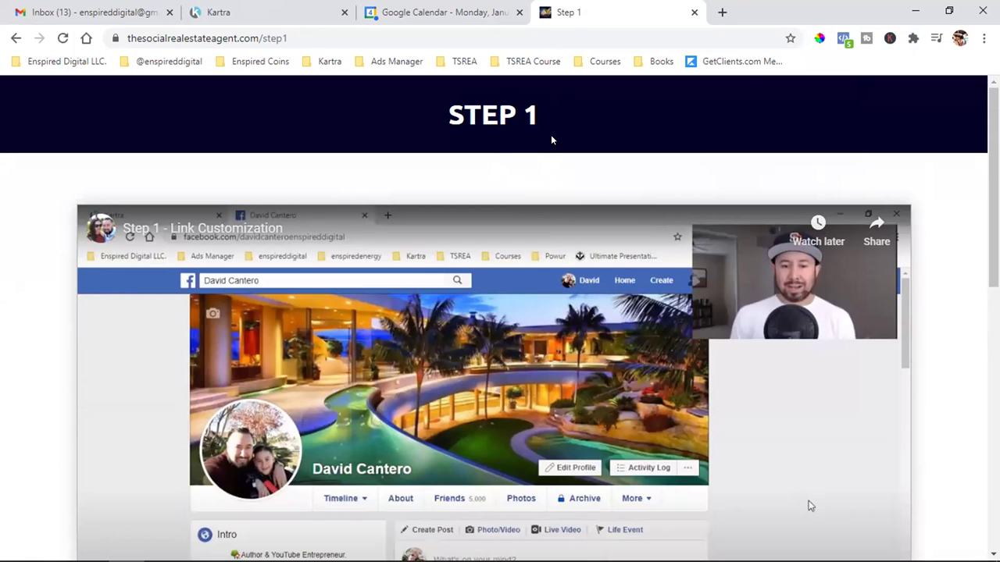
left_click(842, 39)
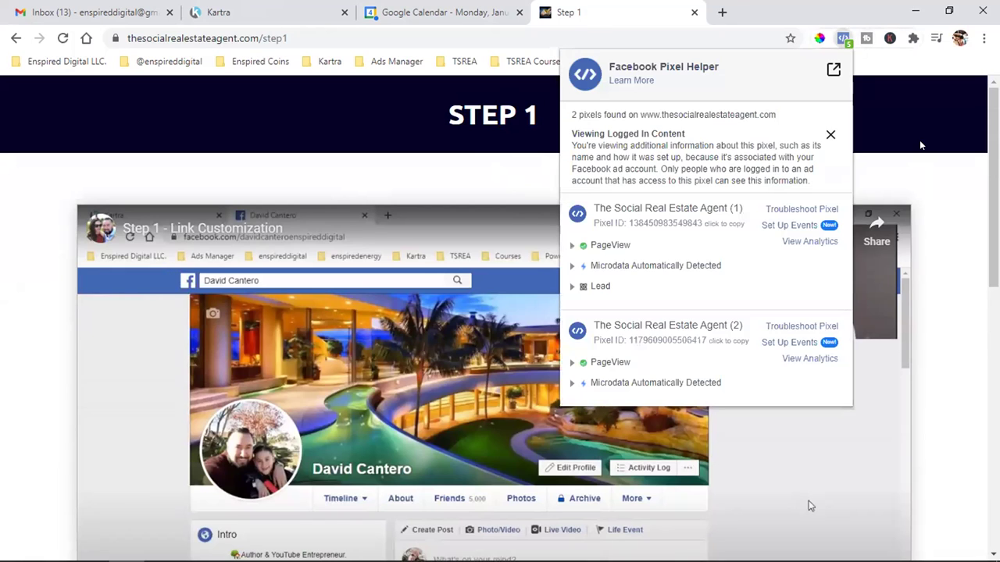
left_click(919, 140)
scroll(919, 140, "down", 2)
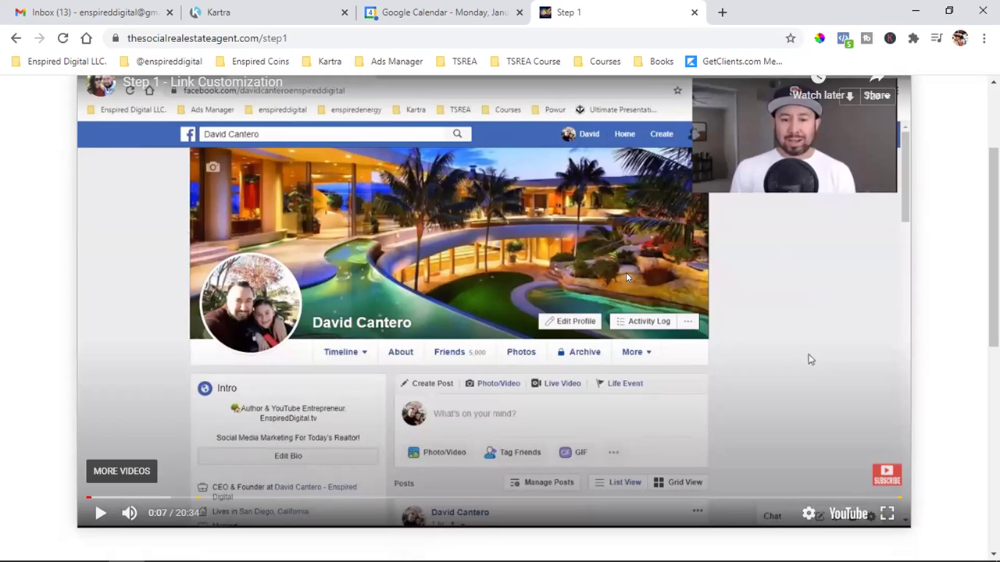
scroll(627, 277, "up", 1)
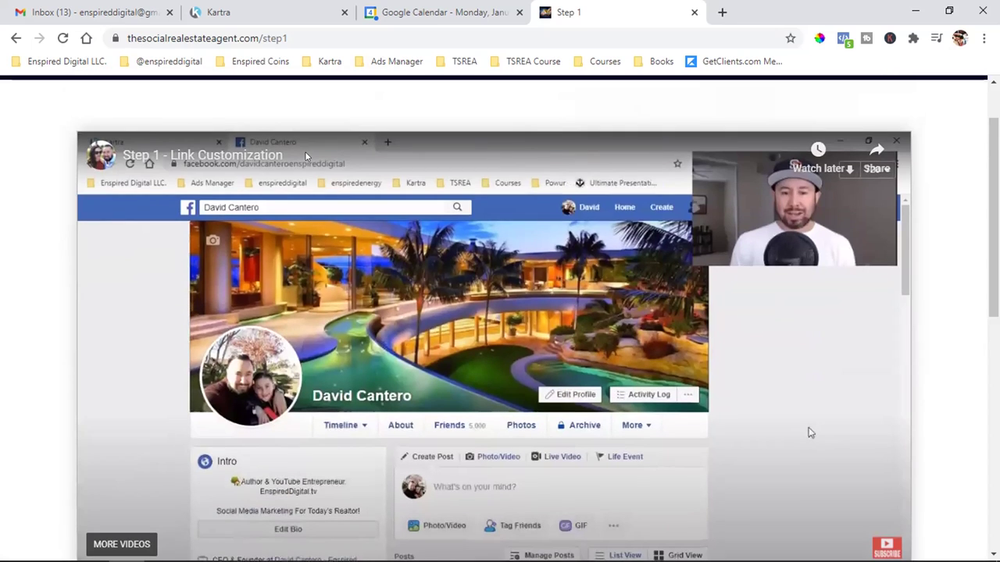
- Open the 'Let's Jump On A Call' booking calendar, close it, and return to Kartra
scroll(810, 432, "down", 2)
scroll(810, 284, "up", 3)
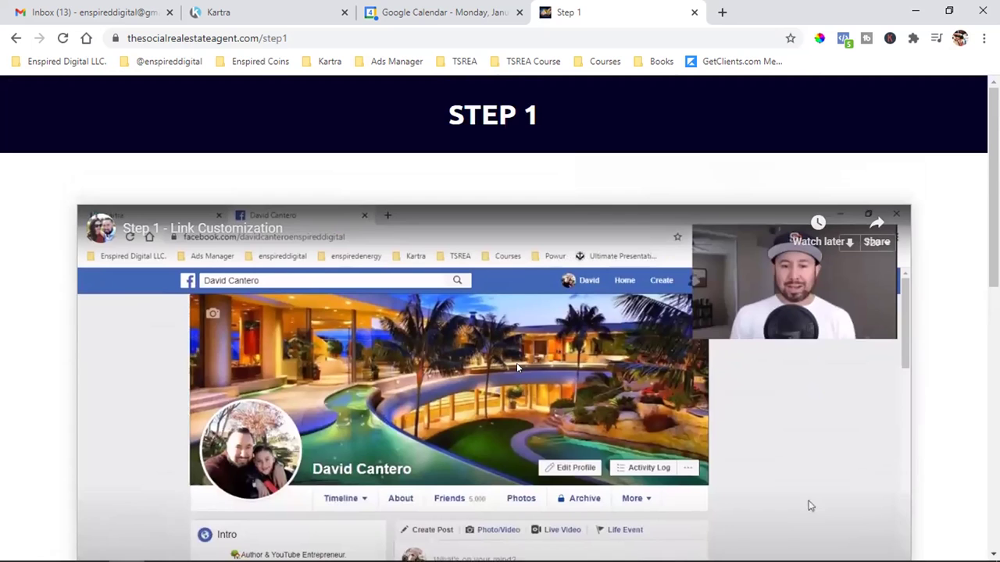
scroll(517, 367, "down", 2)
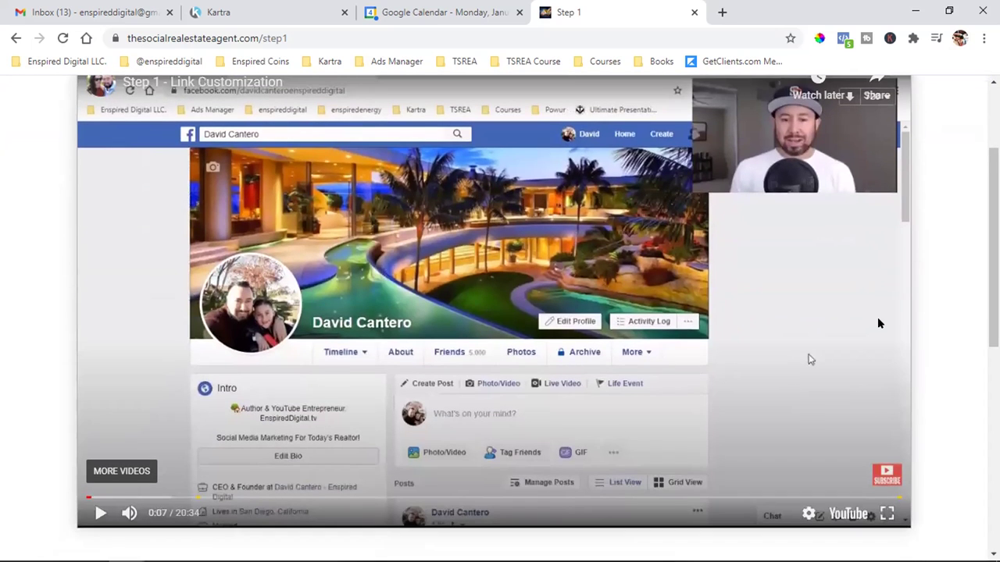
scroll(878, 322, "down", 4)
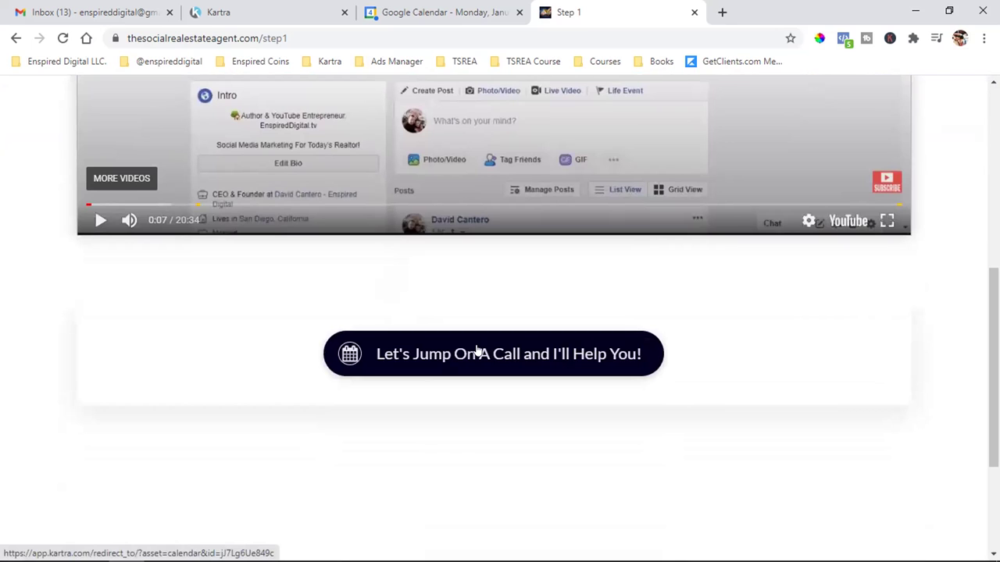
left_click(478, 350)
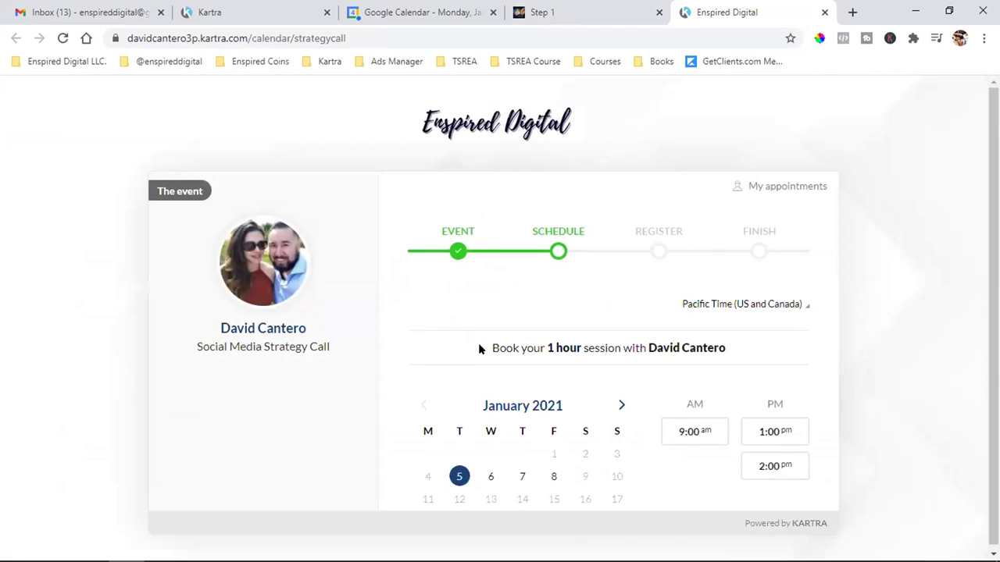
scroll(478, 349, "down", 1)
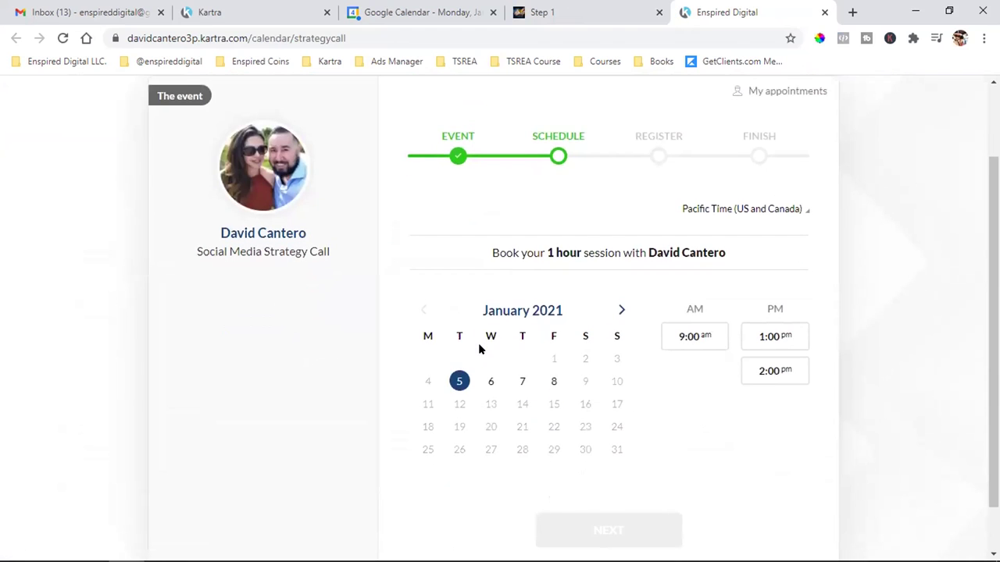
left_click(824, 13)
scroll(777, 276, "up", 5)
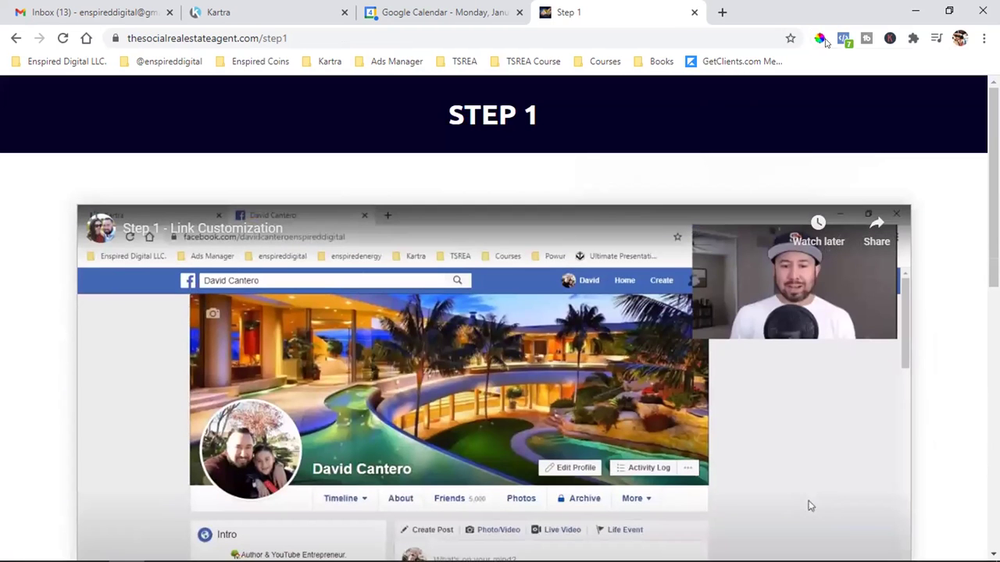
left_click(234, 12)
- Scroll the ten included pages down to Back / Save and next, then open a blank tab
scroll(781, 303, "up", 3)
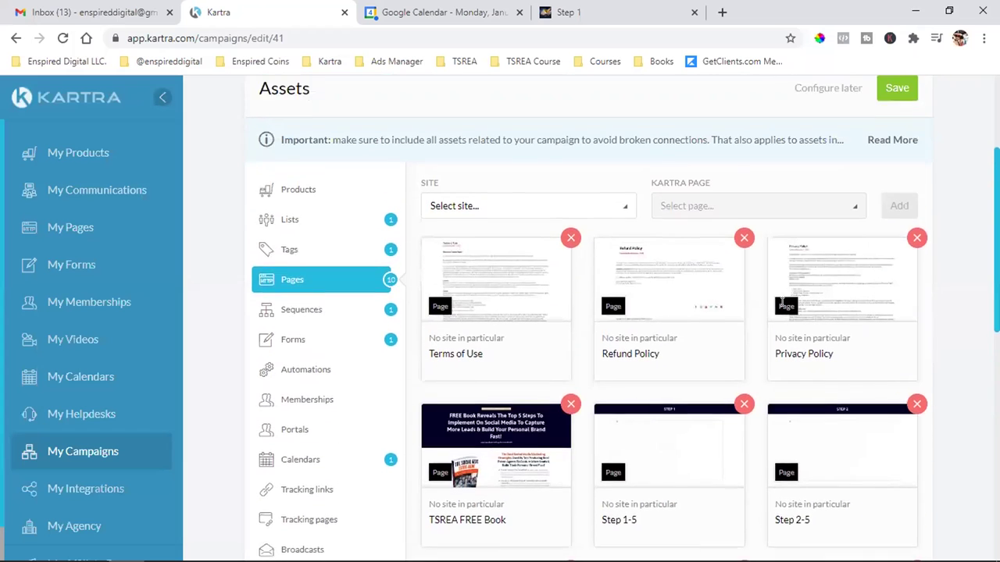
scroll(559, 430, "down", 3)
scroll(559, 430, "down", 2)
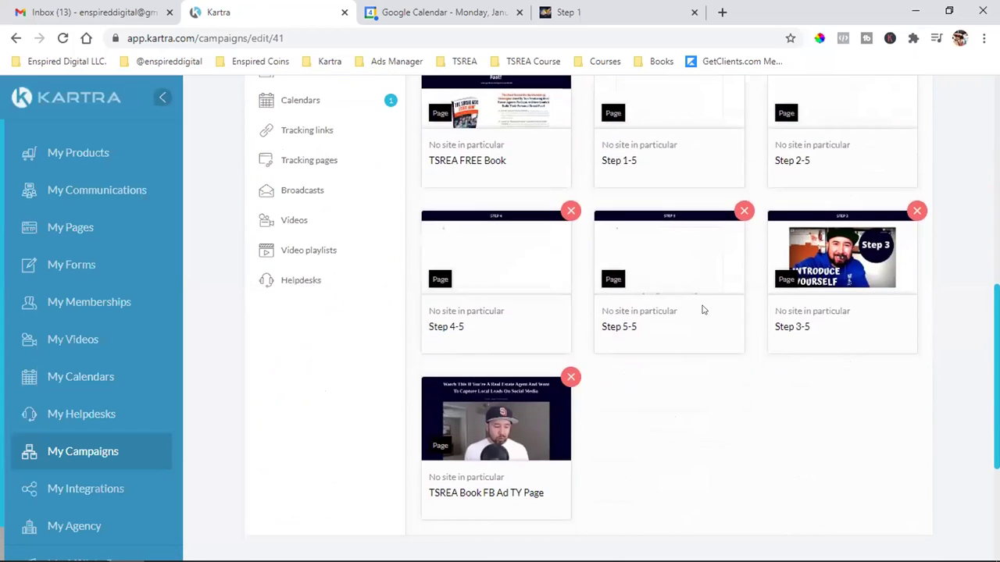
scroll(695, 297, "up", 1)
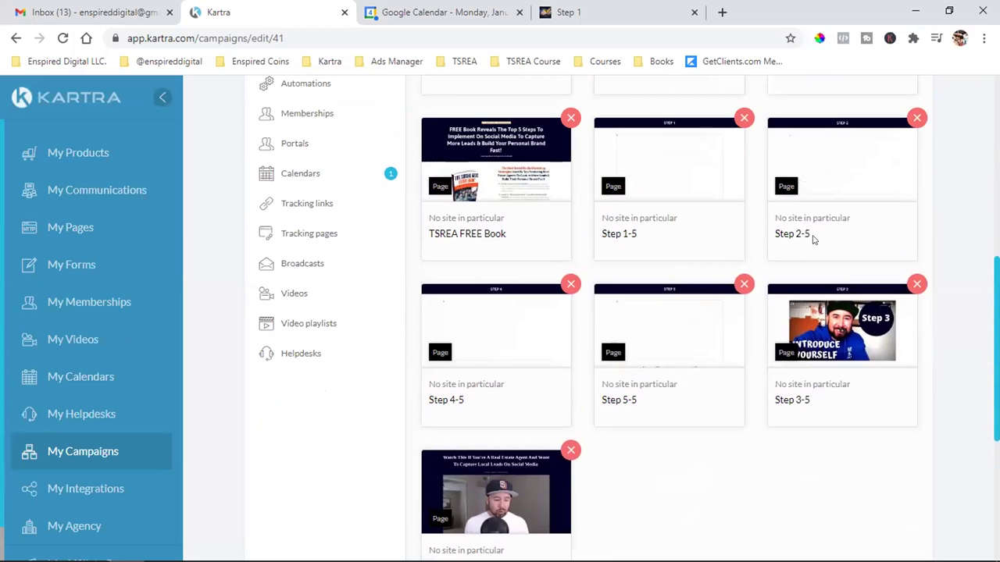
scroll(659, 357, "up", 1)
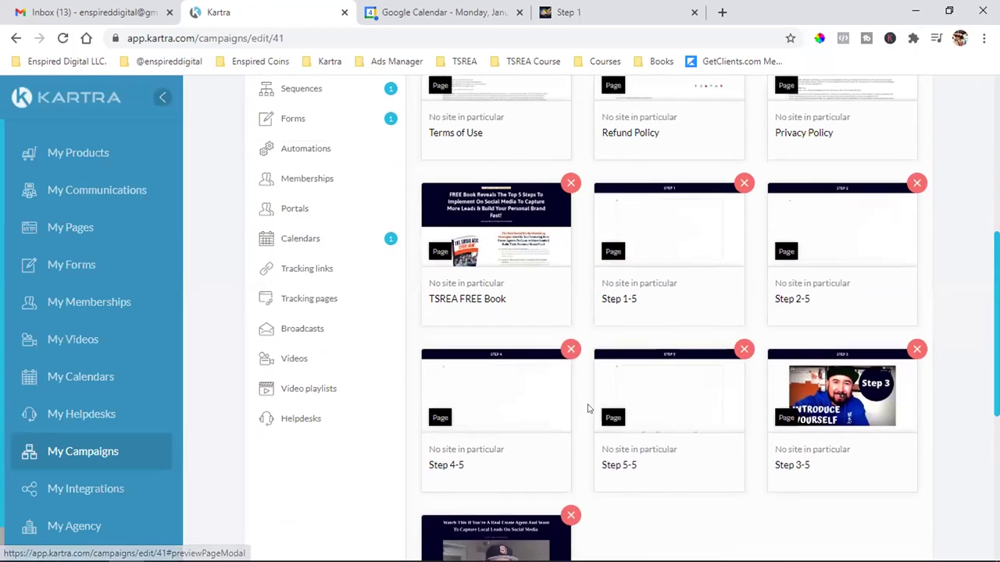
scroll(589, 409, "down", 1)
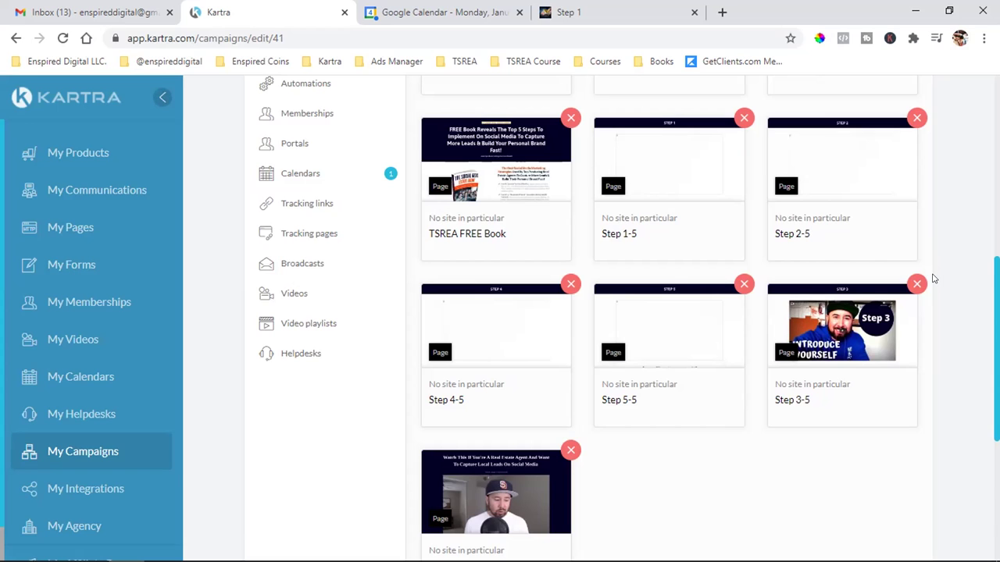
scroll(933, 276, "down", 3)
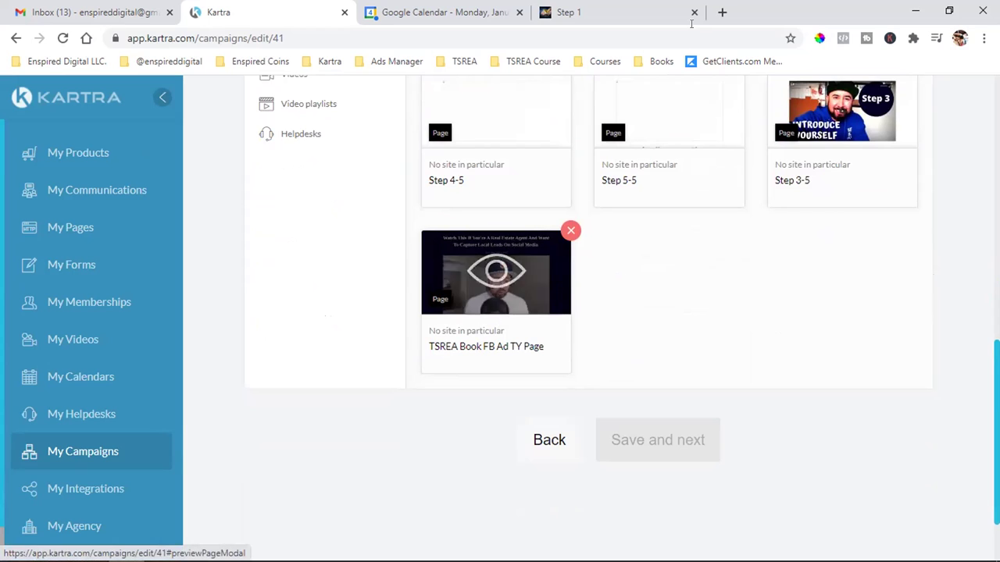
left_click(722, 12)
- Open the YouTube channel's Videos list from the Enspired Digital LLC. bookmarks, then return to Kartra
left_click(154, 63)
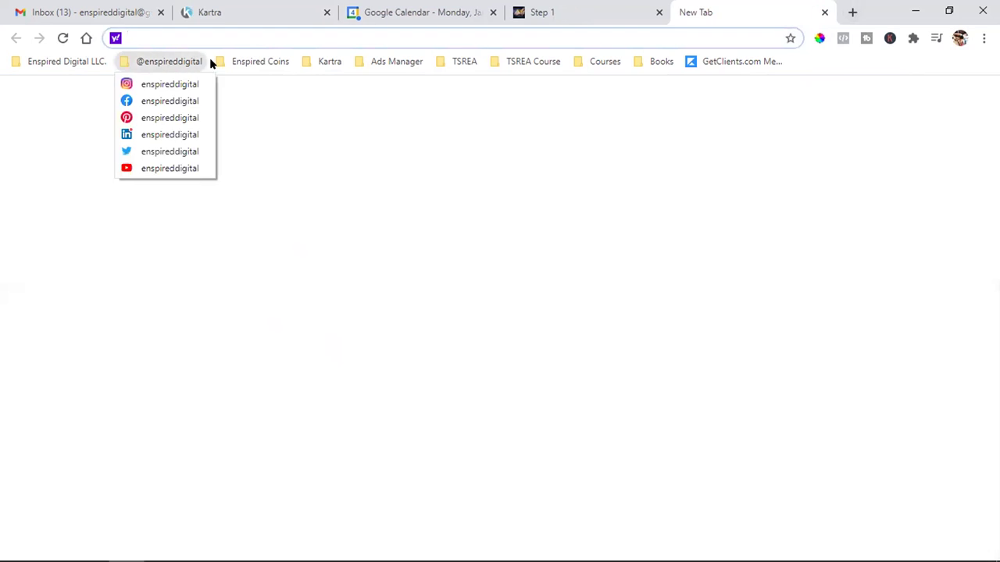
left_click(141, 176)
left_click(398, 246)
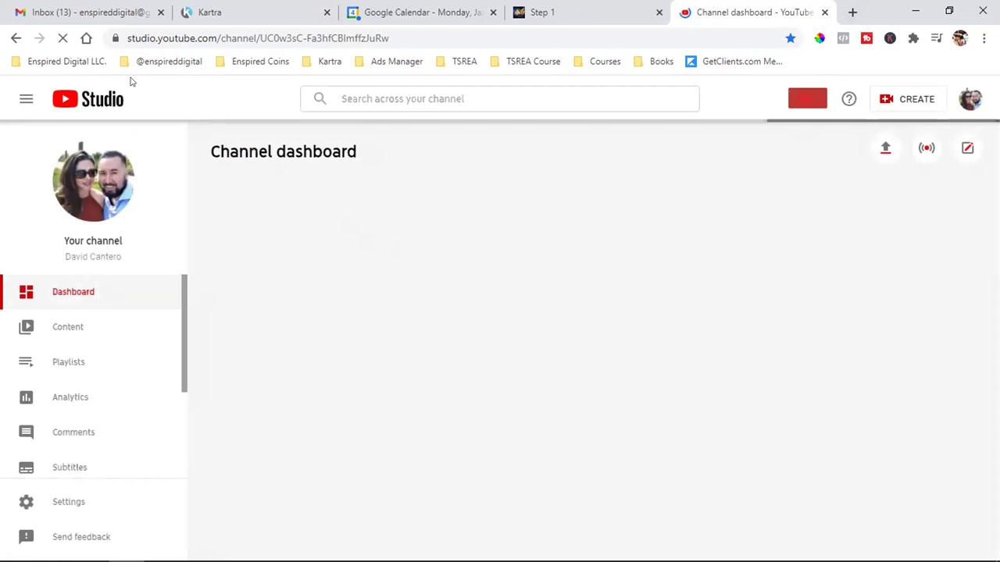
left_click(62, 61)
left_click(78, 384)
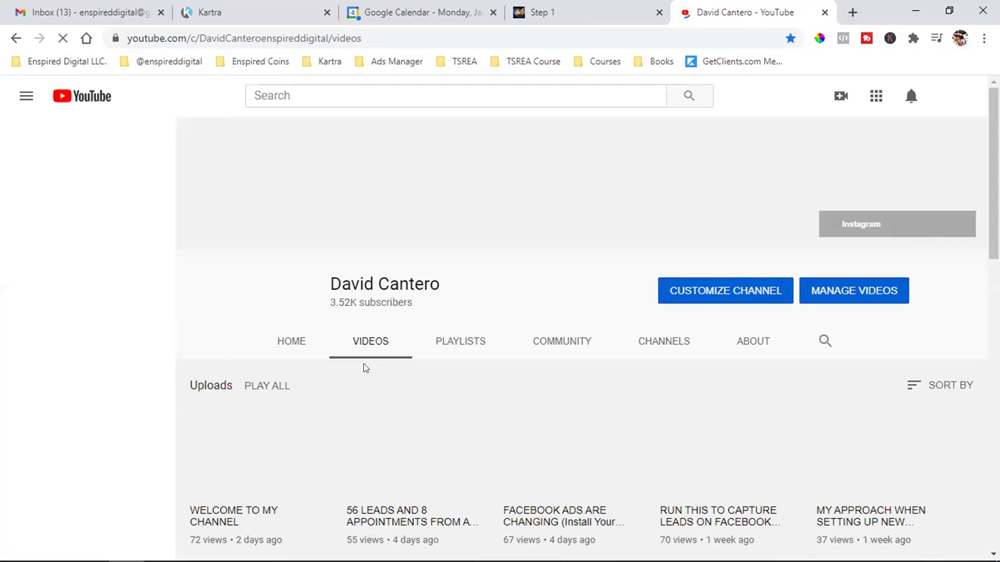
scroll(390, 367, "down", 2)
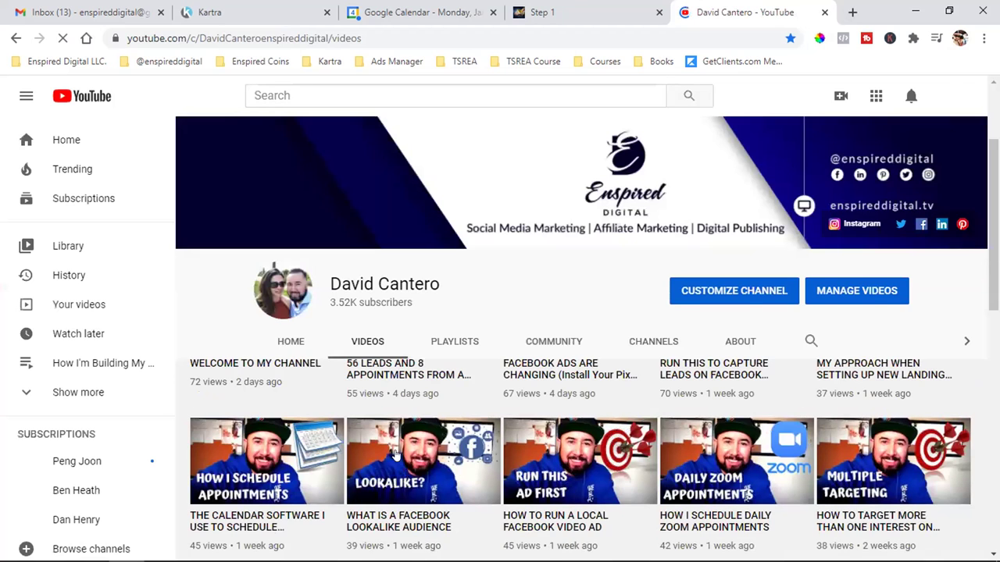
scroll(396, 455, "down", 2)
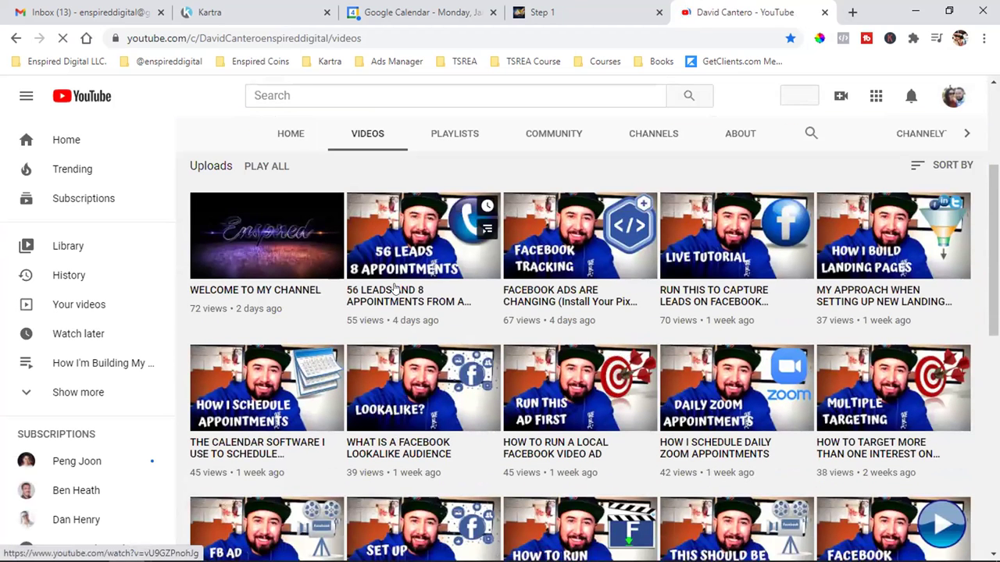
scroll(393, 289, "up", 1)
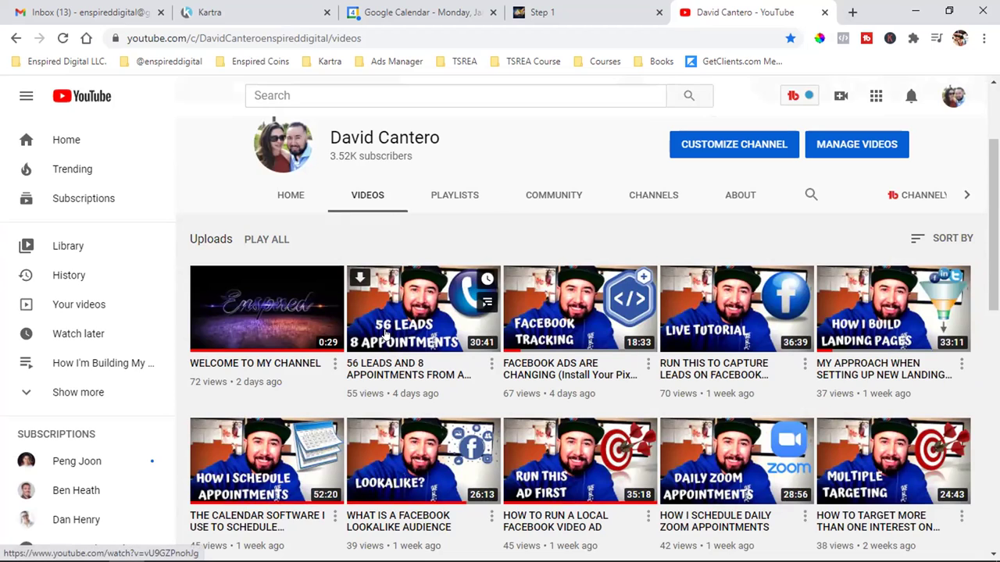
left_click(234, 12)
scroll(616, 351, "up", 3)
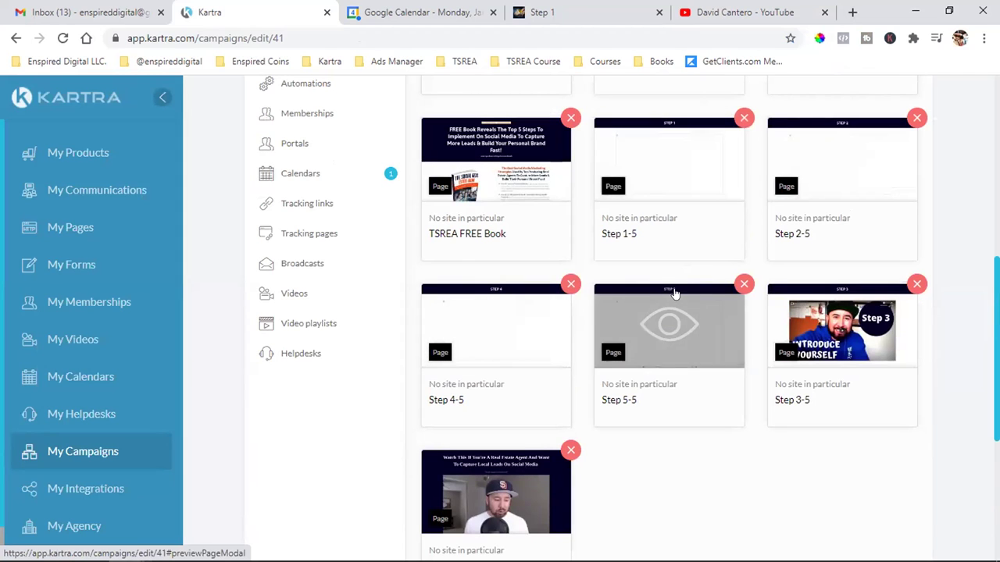
- Glance at the YouTube videos tab, then scroll back through the campaign's Pages grid
scroll(547, 325, "down", 2)
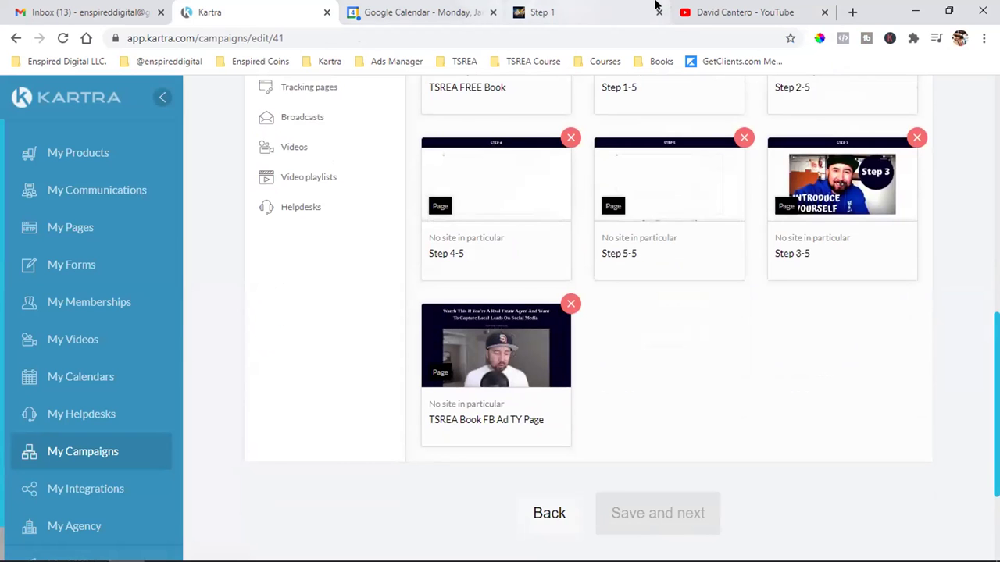
left_click(703, 10)
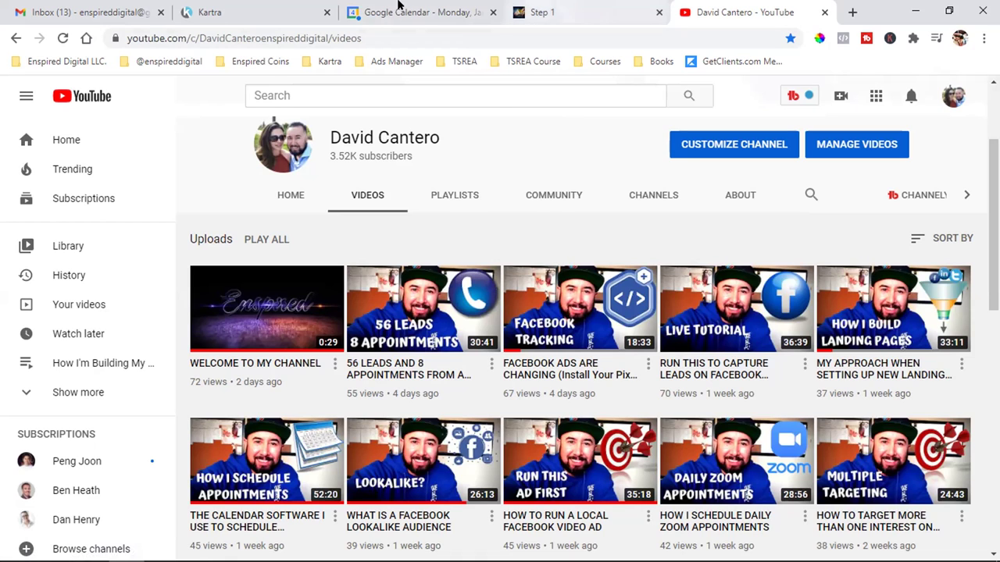
left_click(234, 11)
scroll(592, 350, "up", 3)
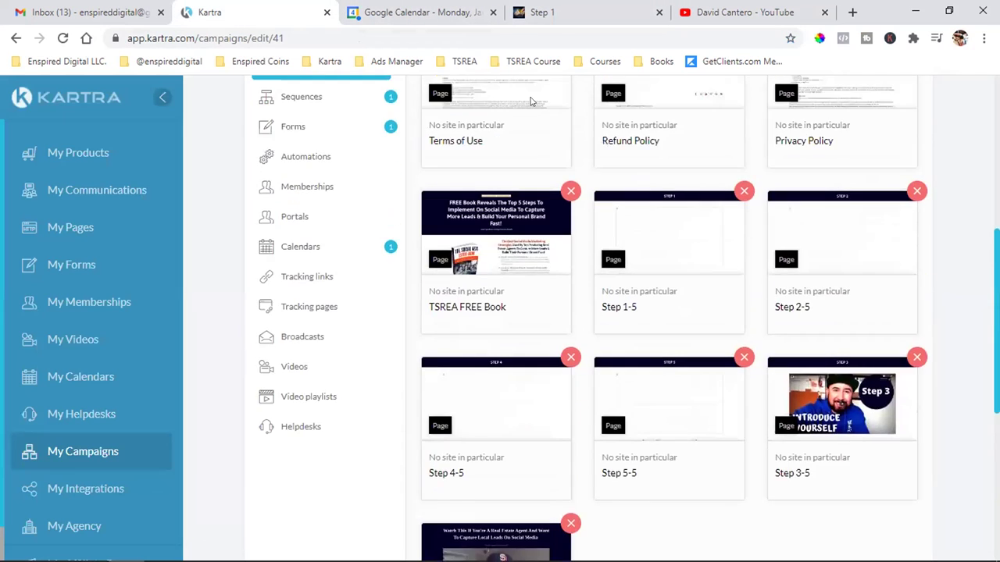
scroll(578, 289, "up", 4)
scroll(606, 324, "down", 4)
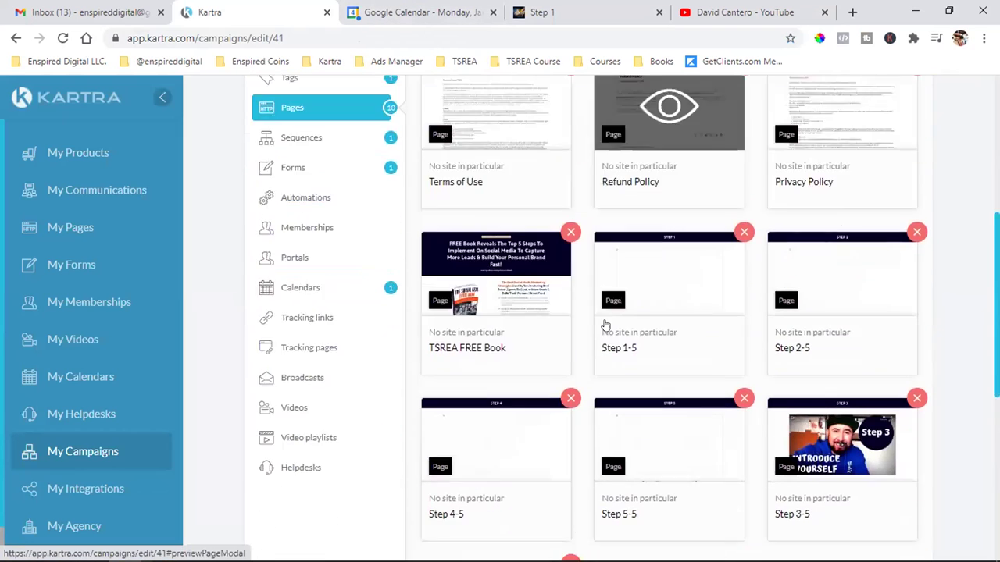
scroll(606, 324, "down", 3)
scroll(546, 273, "up", 1)
scroll(557, 293, "up", 3)
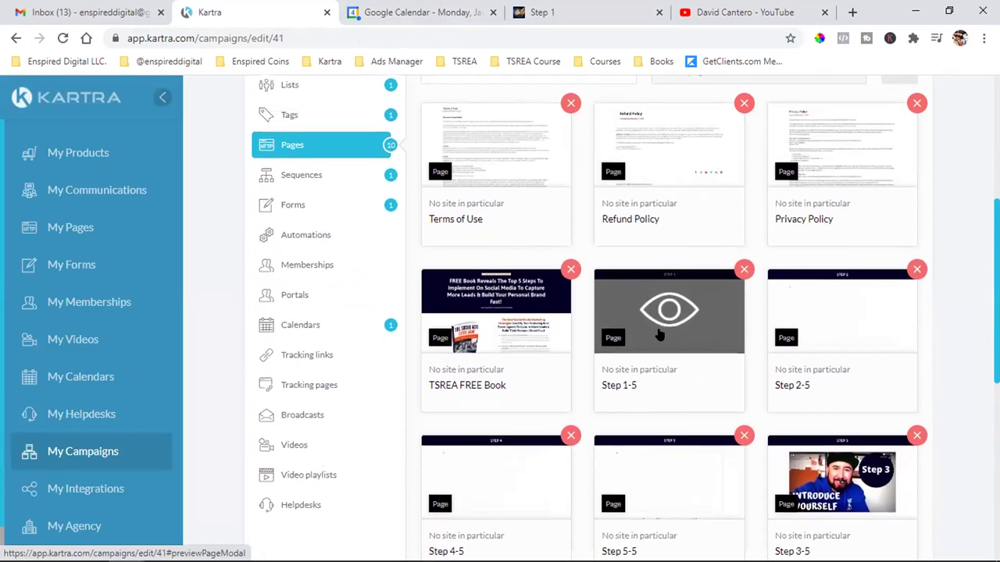
scroll(594, 313, "up", 1)
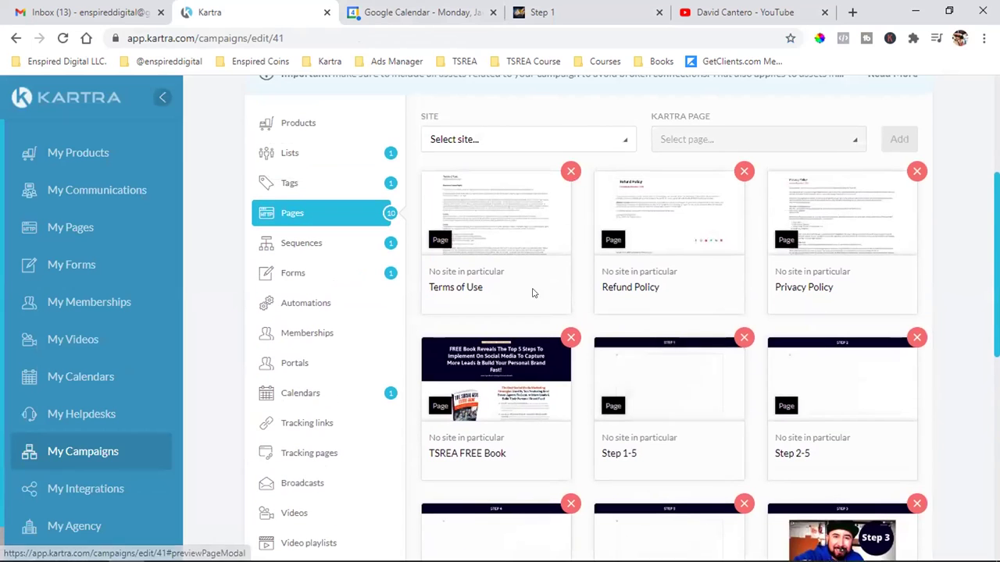
- Highlight the Refund Policy and Privacy Policy page titles, then show the Sequences section
triple_click(637, 283)
triple_click(804, 286)
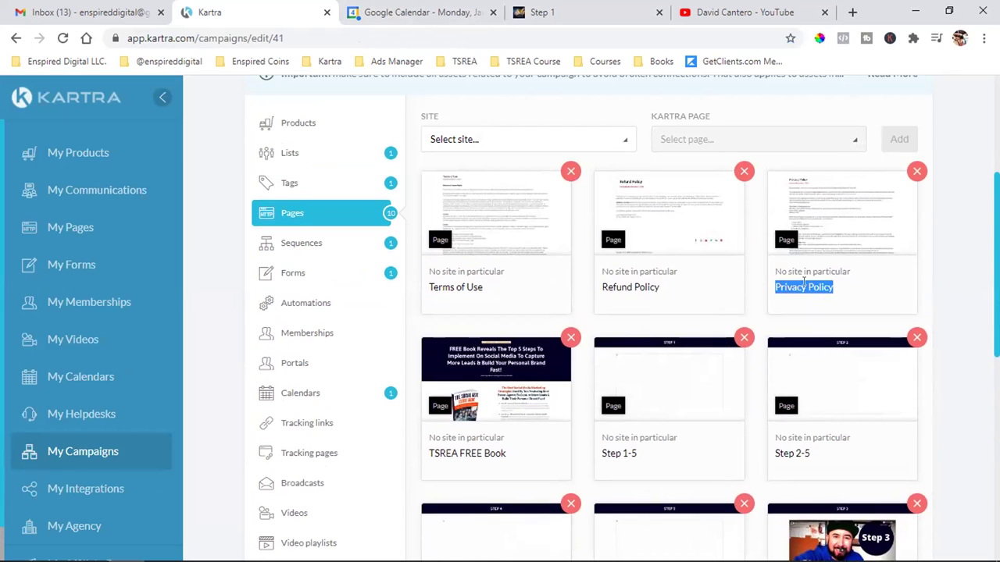
left_click(951, 240)
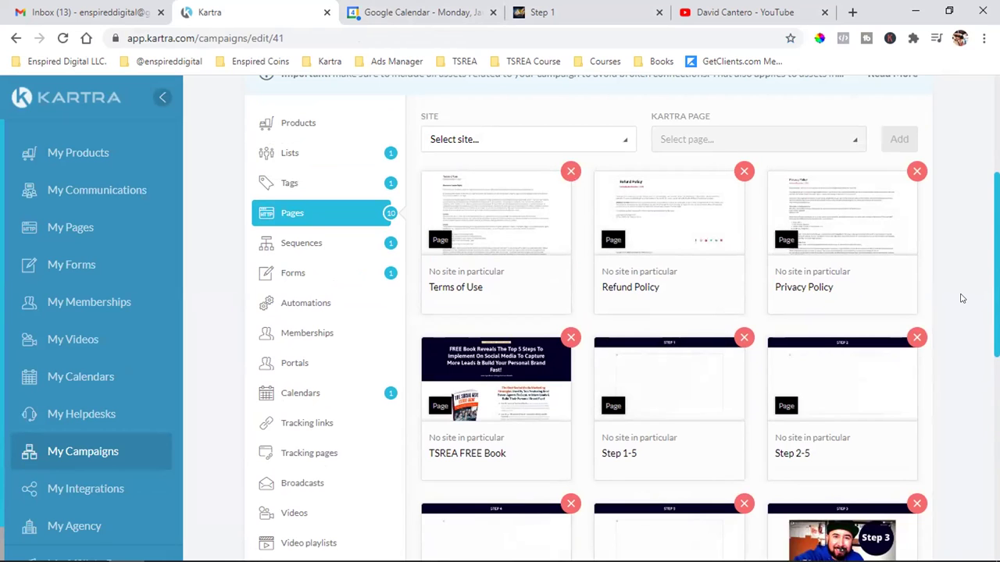
left_click(316, 246)
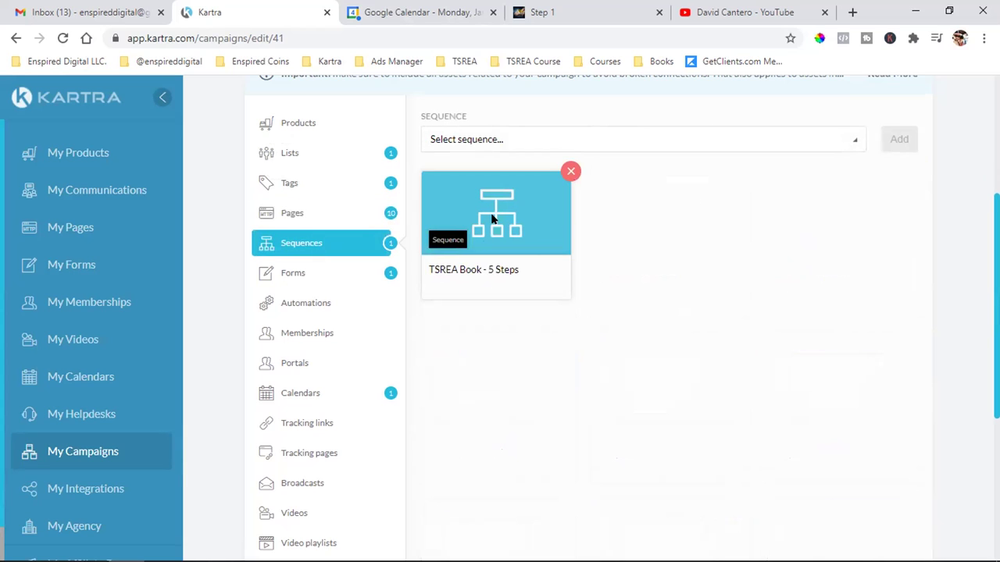
- Open My Communications in a new tab and go to Communications > Sequences
right_click(94, 195)
left_click(106, 205)
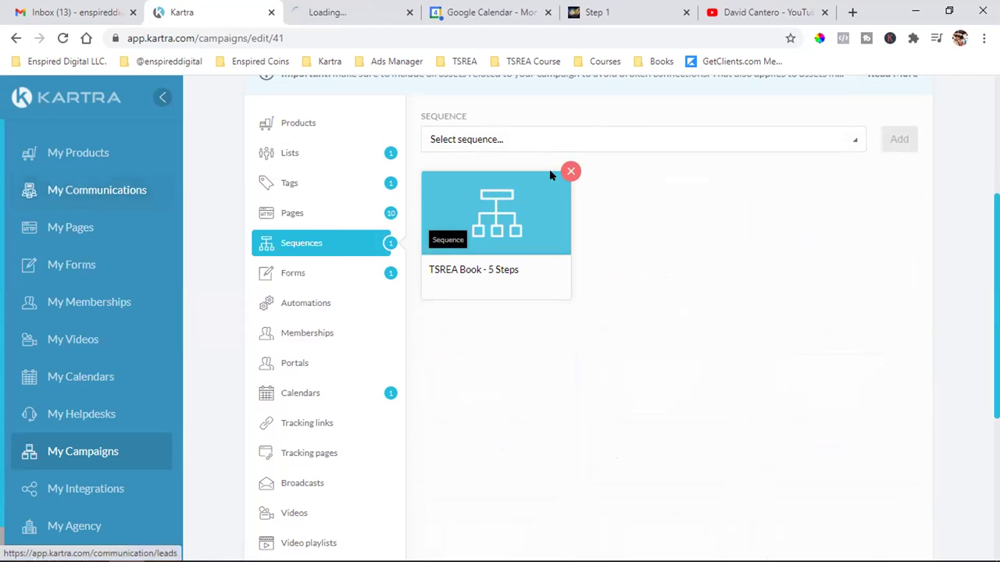
left_click(363, 7)
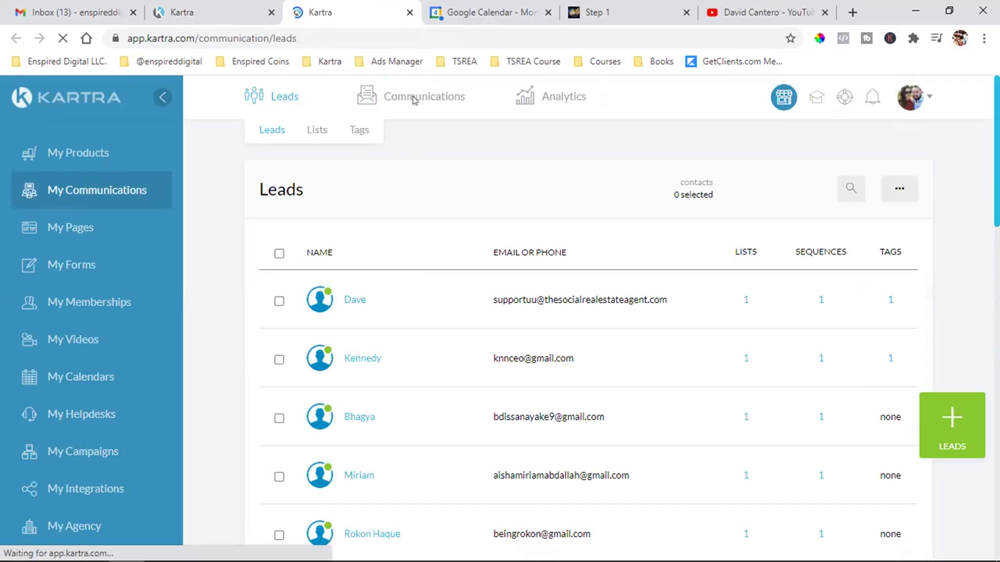
mouse_move(414, 100)
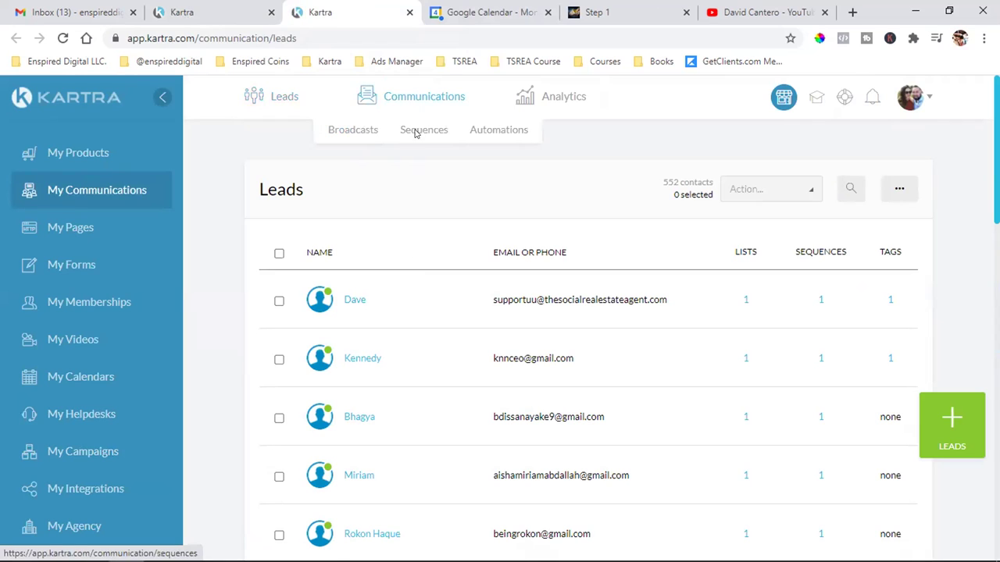
left_click(415, 133)
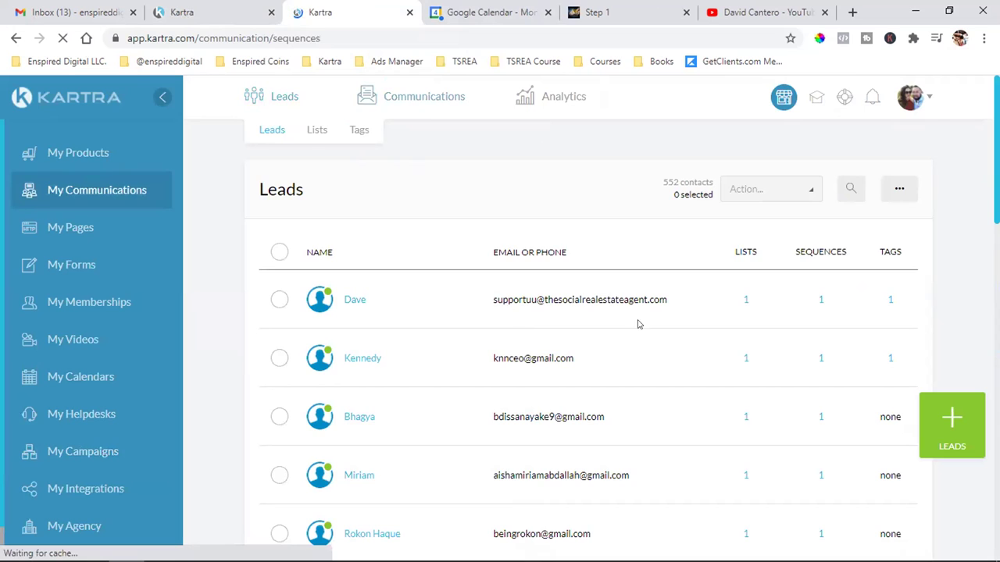
- Load more sequences with Show more and locate TSREA Book - 5 Steps (2 active leads)
scroll(602, 324, "down", 3)
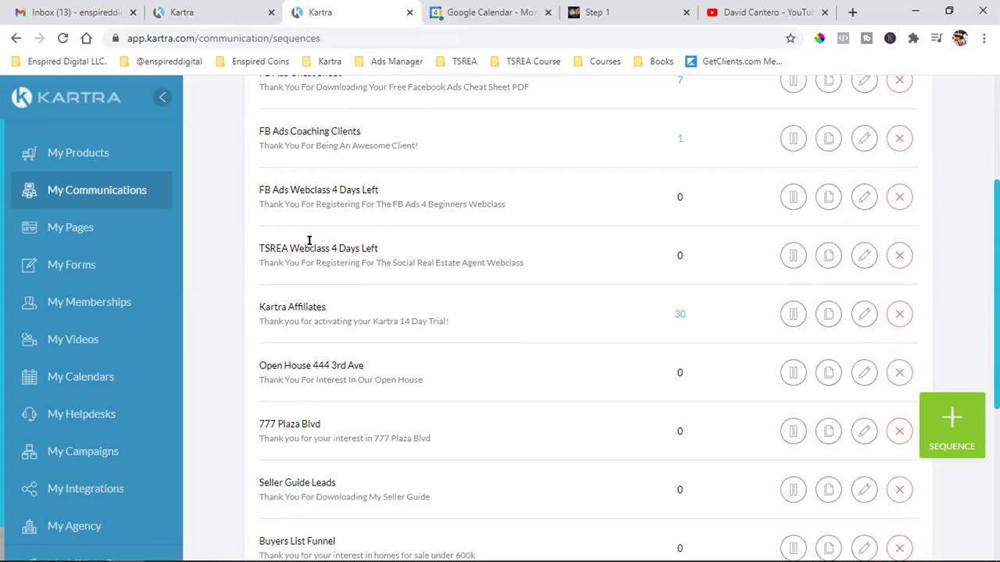
scroll(414, 250, "down", 5)
left_click(611, 350)
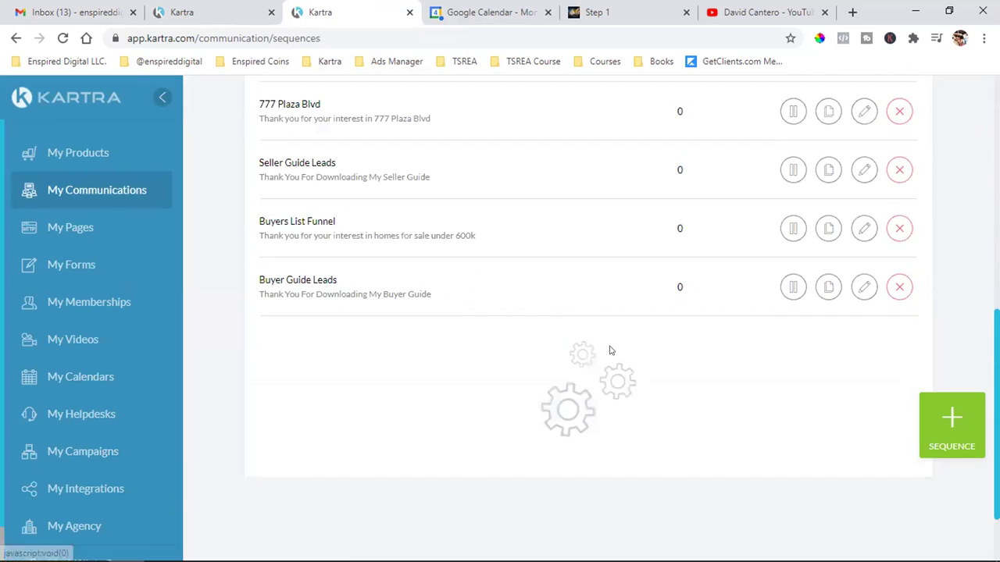
scroll(610, 348, "down", 1)
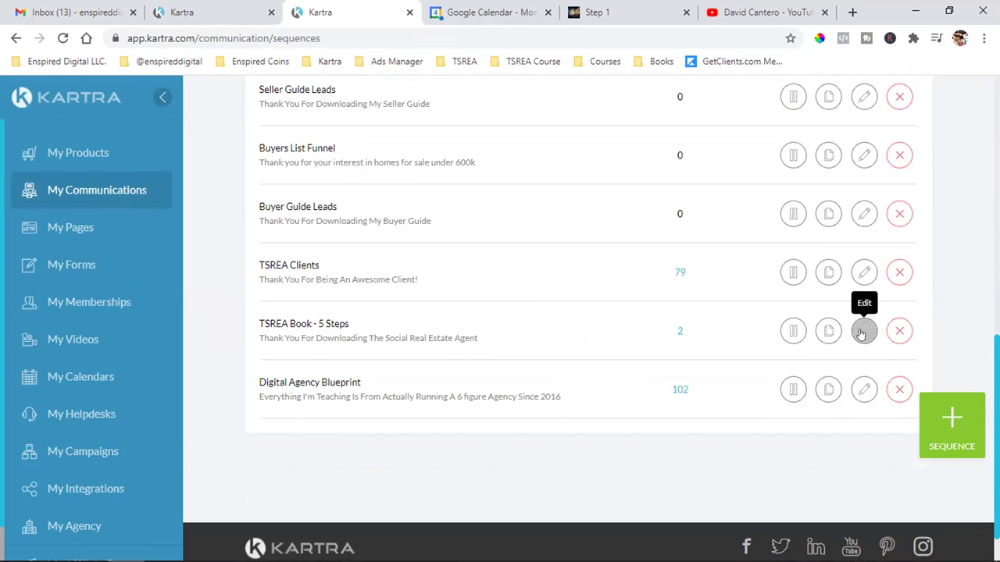
triple_click(304, 327)
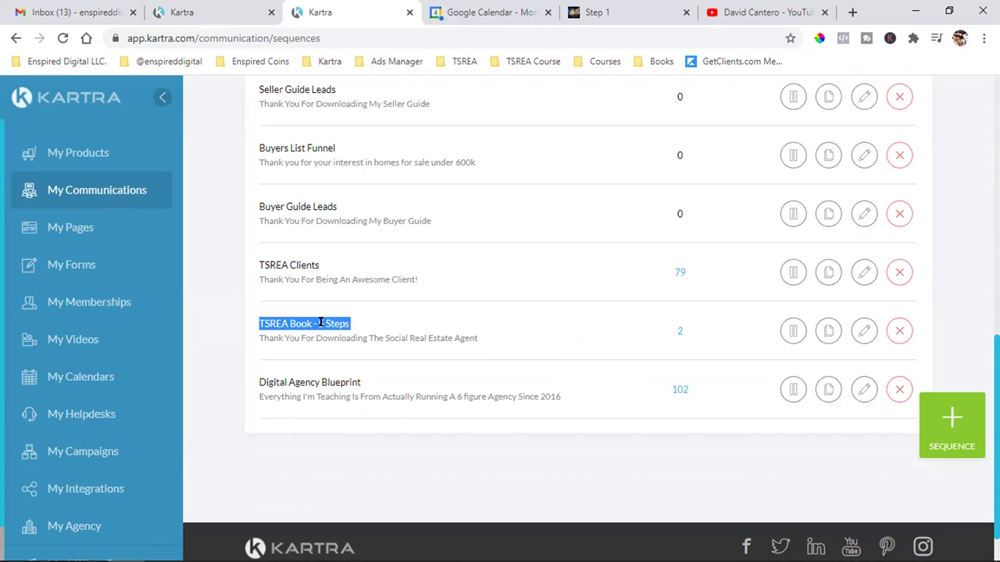
scroll(400, 367, "up", 1)
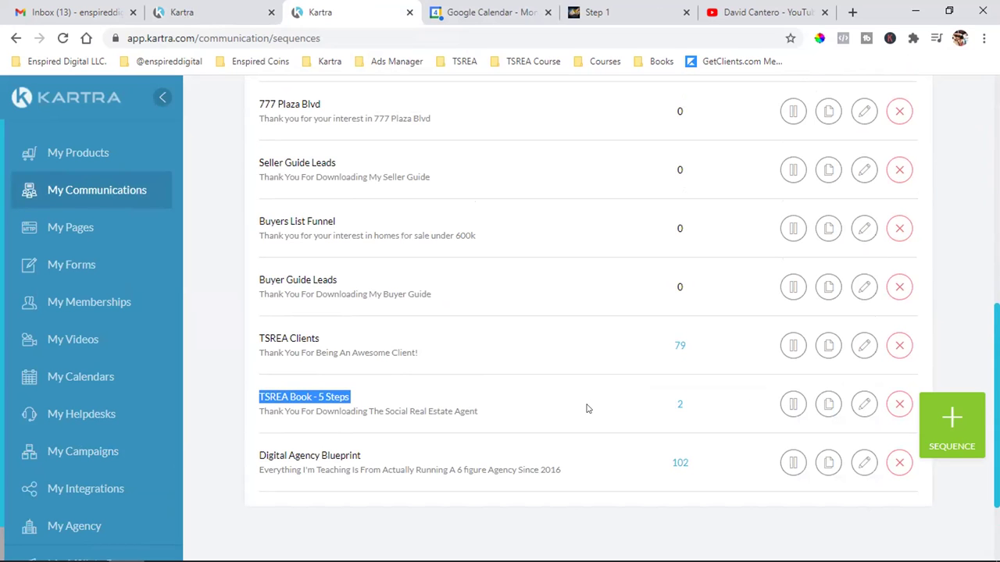
scroll(587, 409, "up", 6)
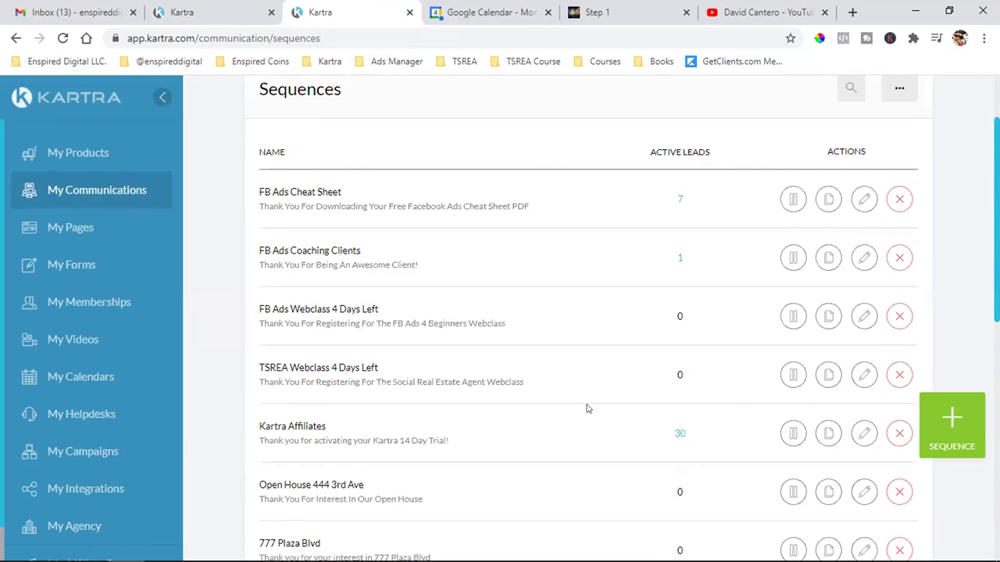
scroll(587, 408, "down", 2)
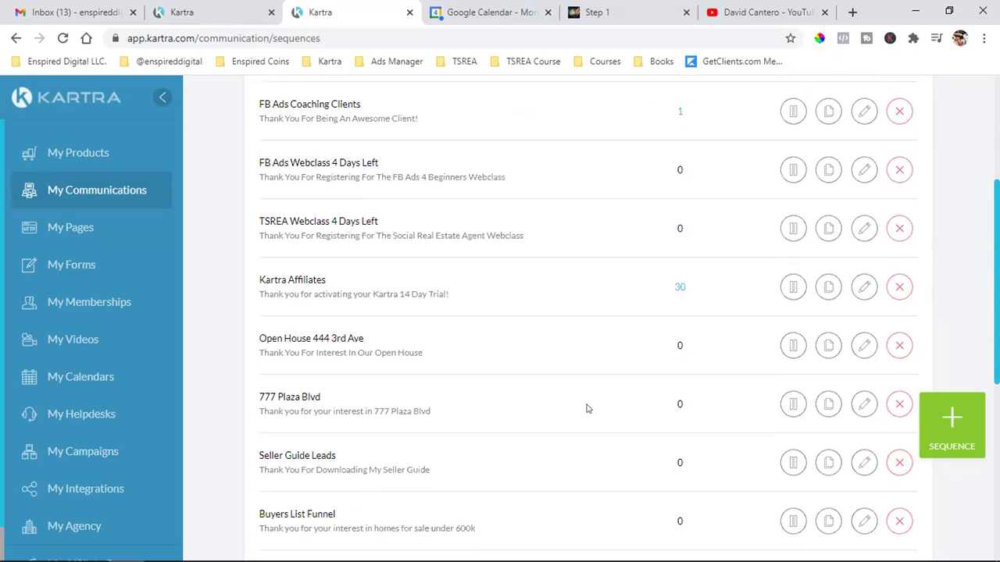
scroll(587, 408, "down", 3)
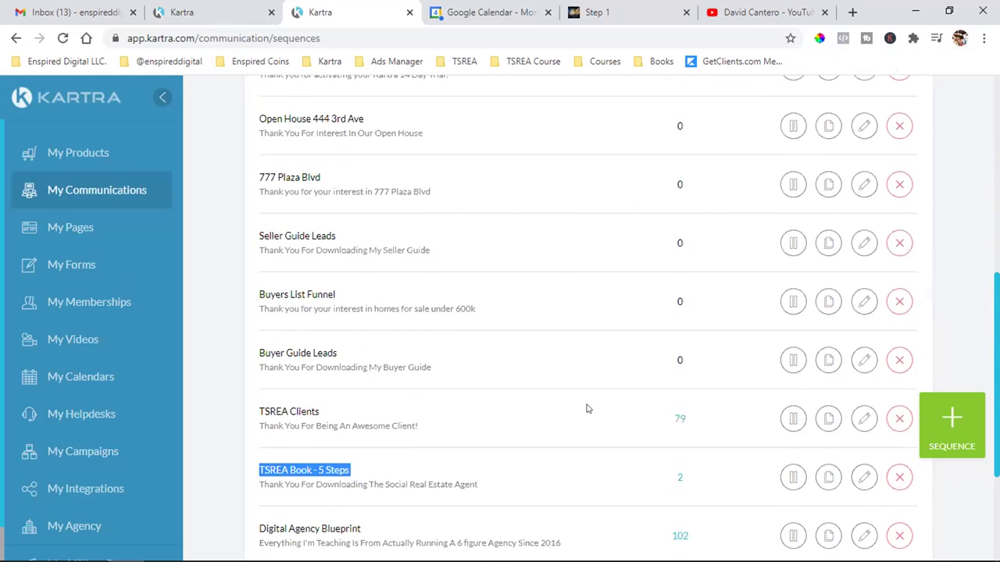
scroll(587, 409, "up", 7)
- Open Leads > Lists and load all contact lists with their active-lead counts
mouse_move(290, 103)
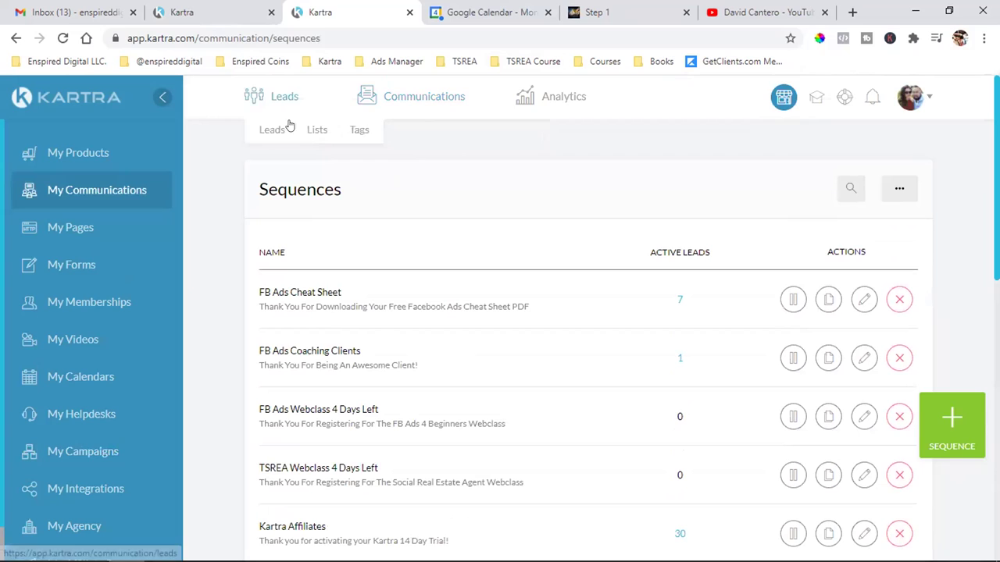
left_click(313, 132)
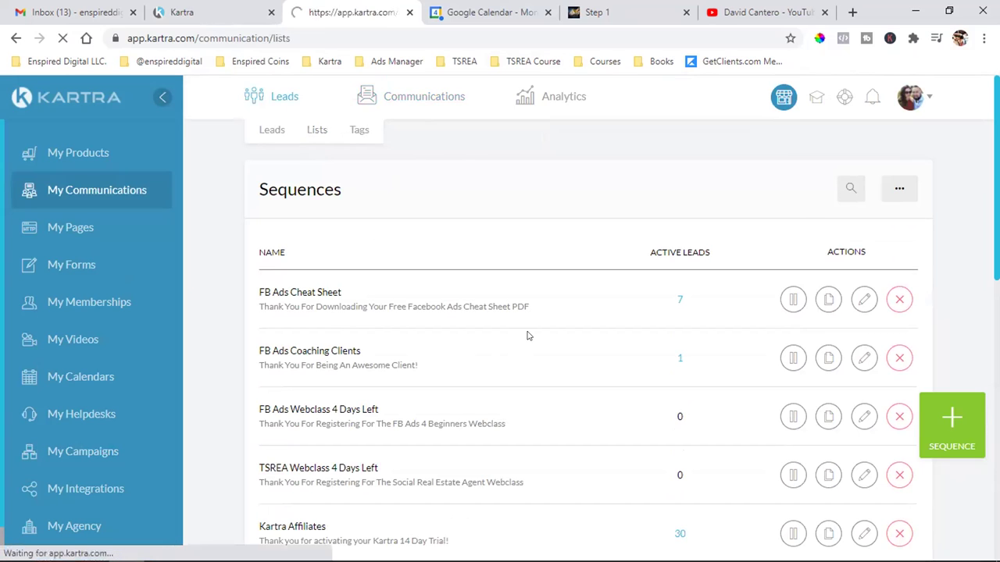
scroll(528, 336, "down", 2)
scroll(527, 336, "down", 6)
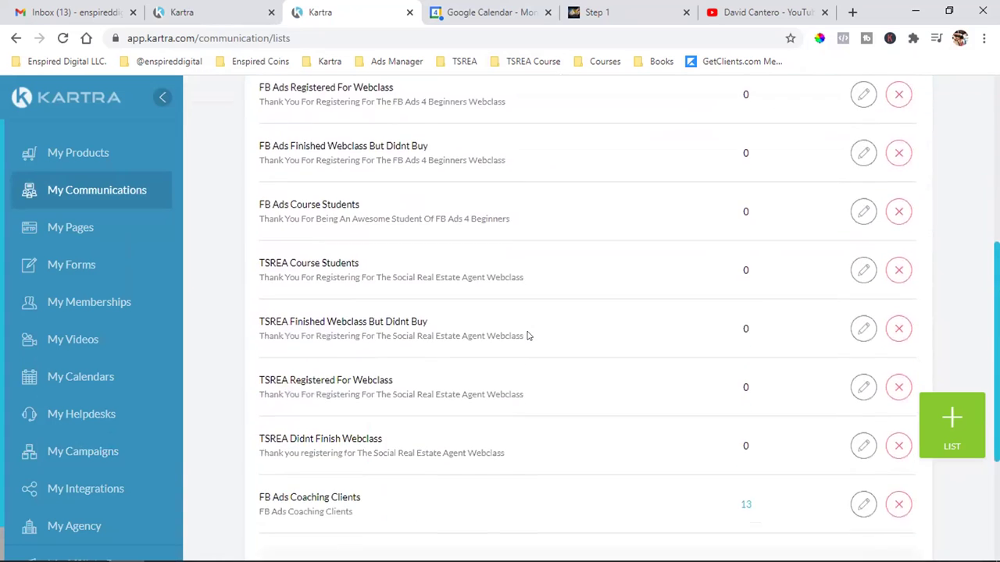
left_click(593, 336)
scroll(593, 336, "down", 6)
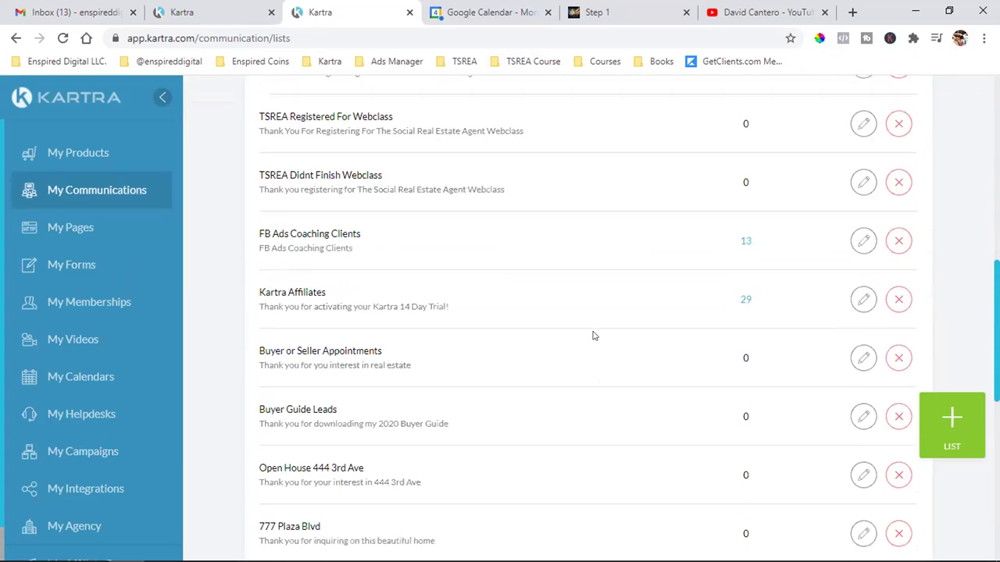
scroll(593, 336, "down", 2)
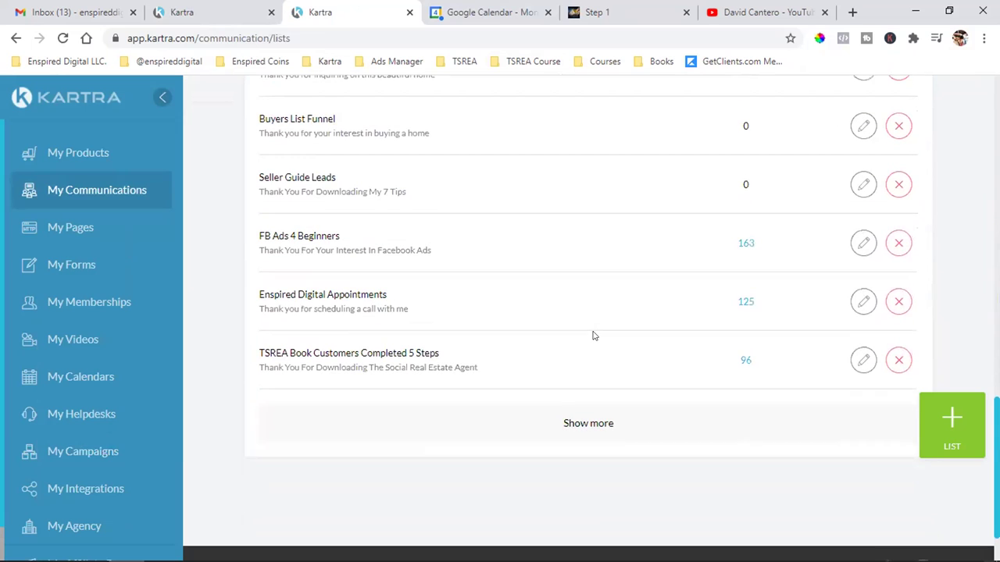
left_click(588, 418)
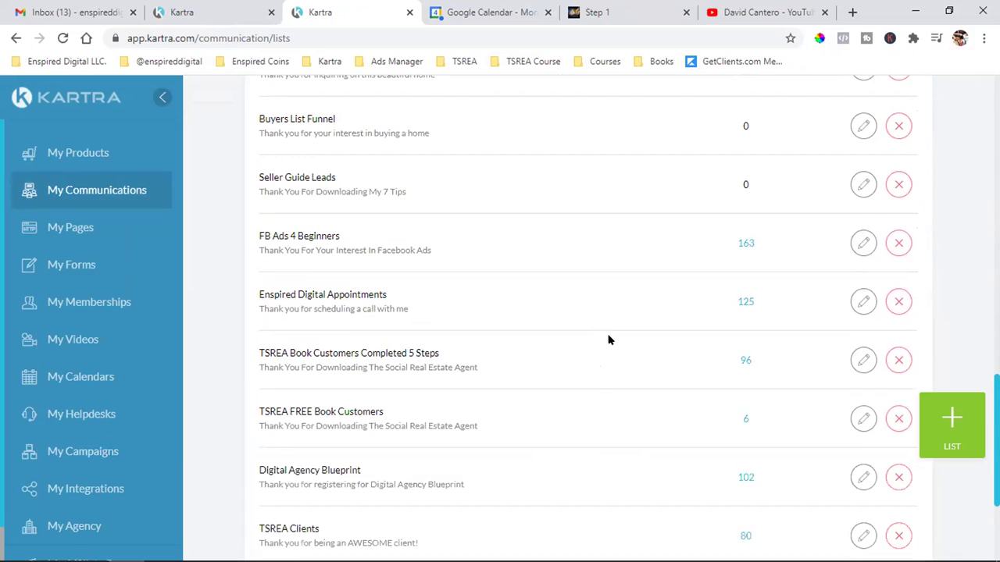
scroll(633, 255, "down", 2)
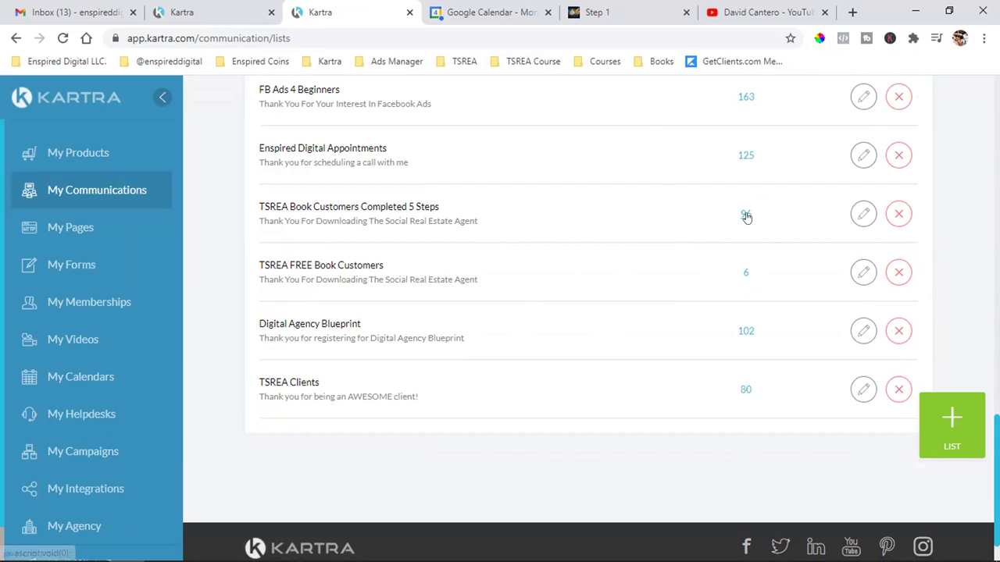
- Find TSREA FREE Book Customers and TSREA Book Customers Completed 5 Steps (96 leads), then reopen Sequences
triple_click(339, 265)
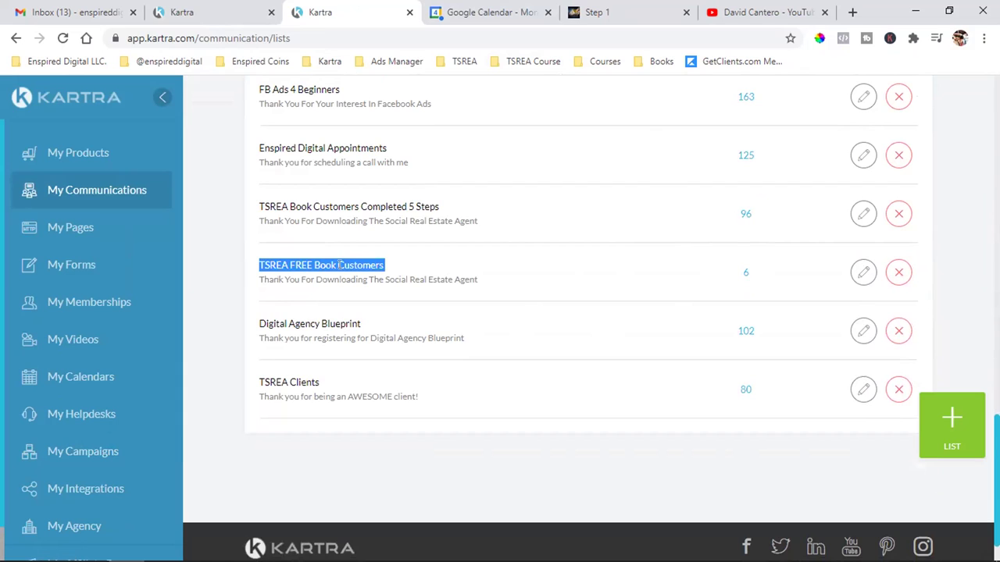
triple_click(368, 201)
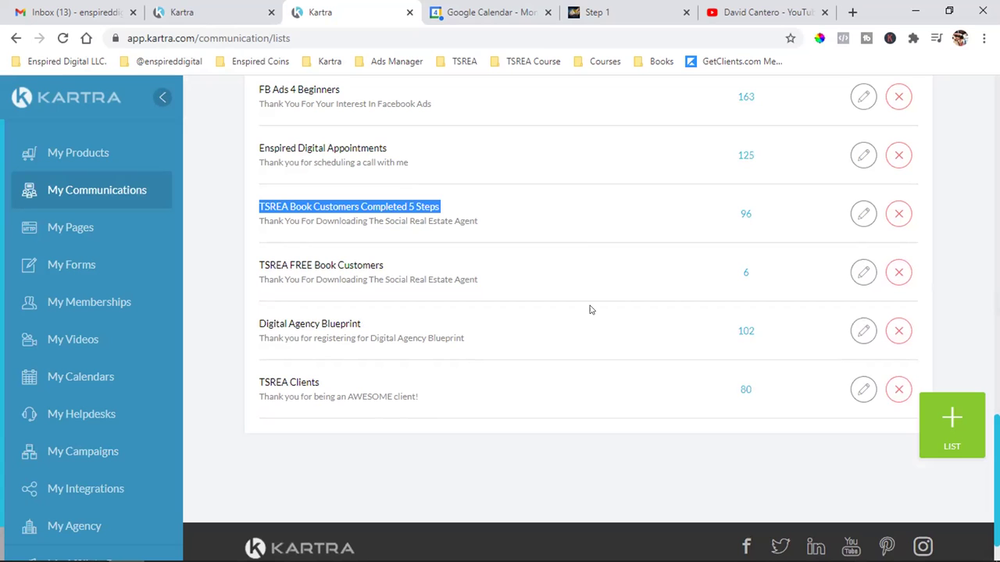
scroll(578, 333, "up", 15)
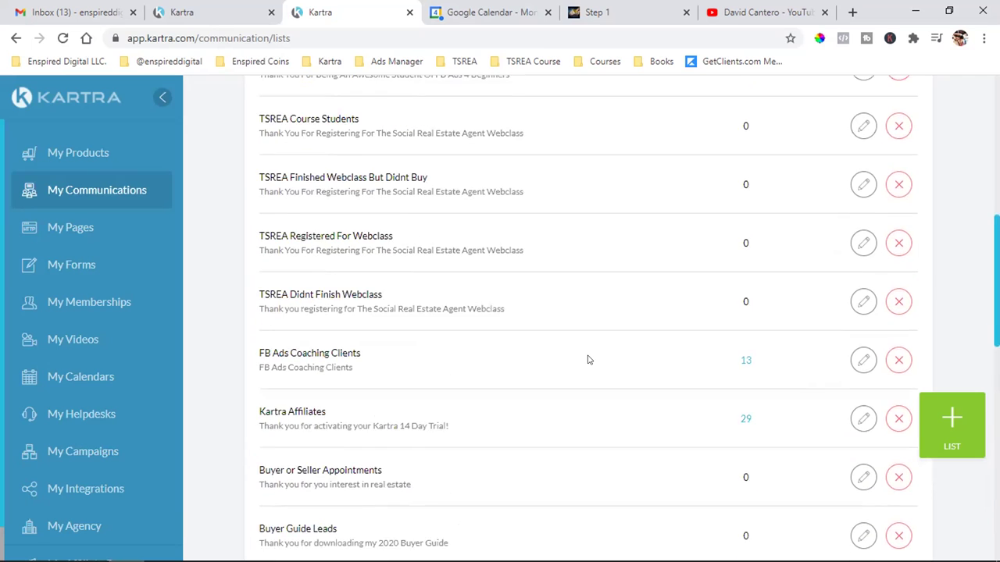
scroll(589, 360, "up", 1)
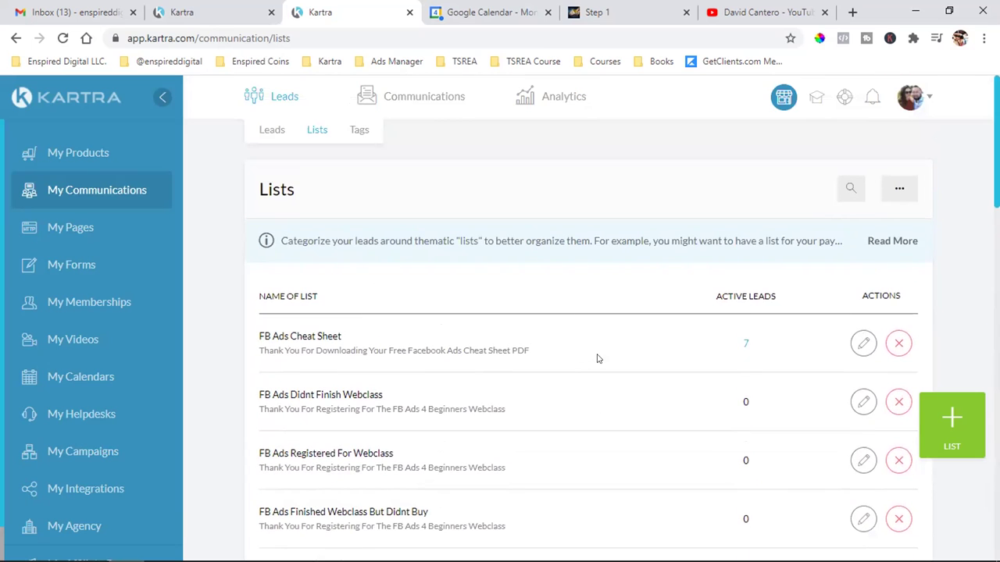
left_click(240, 5)
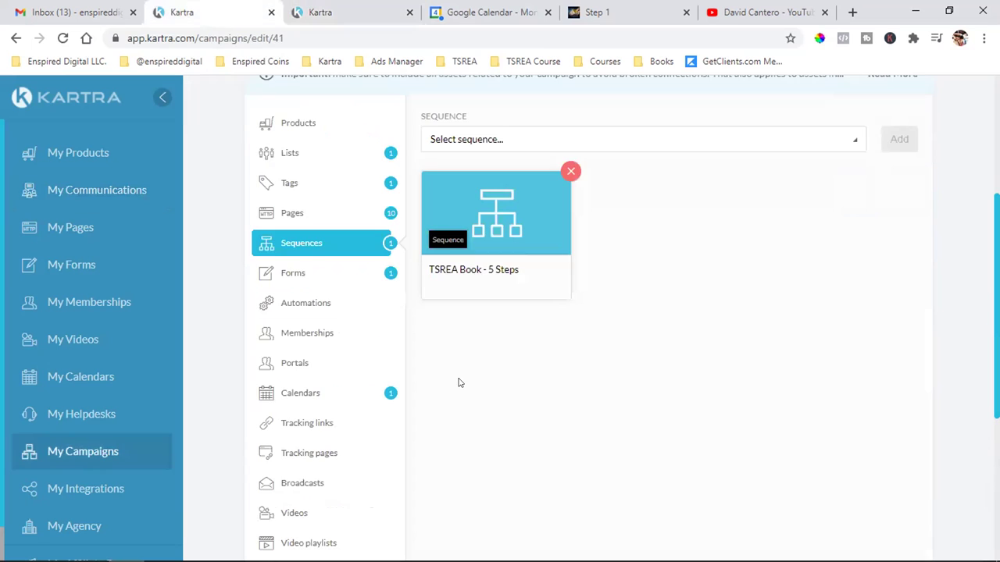
left_click(359, 8)
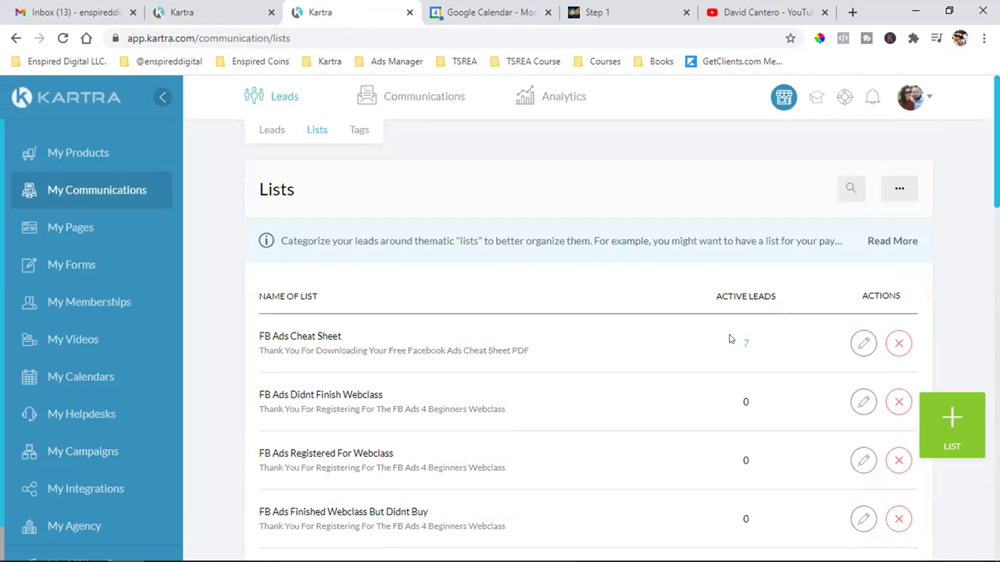
mouse_move(389, 87)
left_click(424, 130)
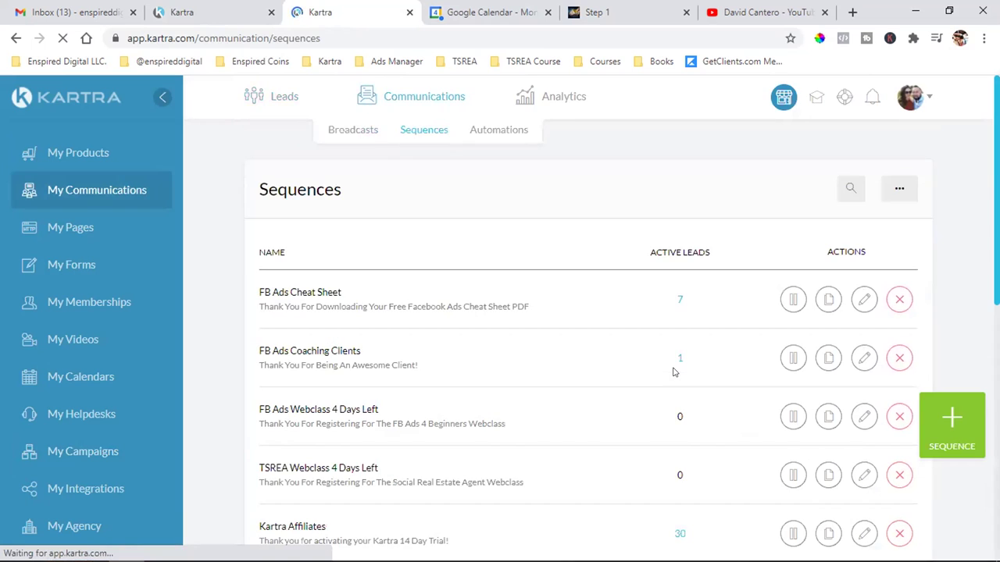
- Load all sequences and open TSREA Book - 5 Steps in the sequence flow editor
scroll(649, 367, "down", 10)
left_click(619, 364)
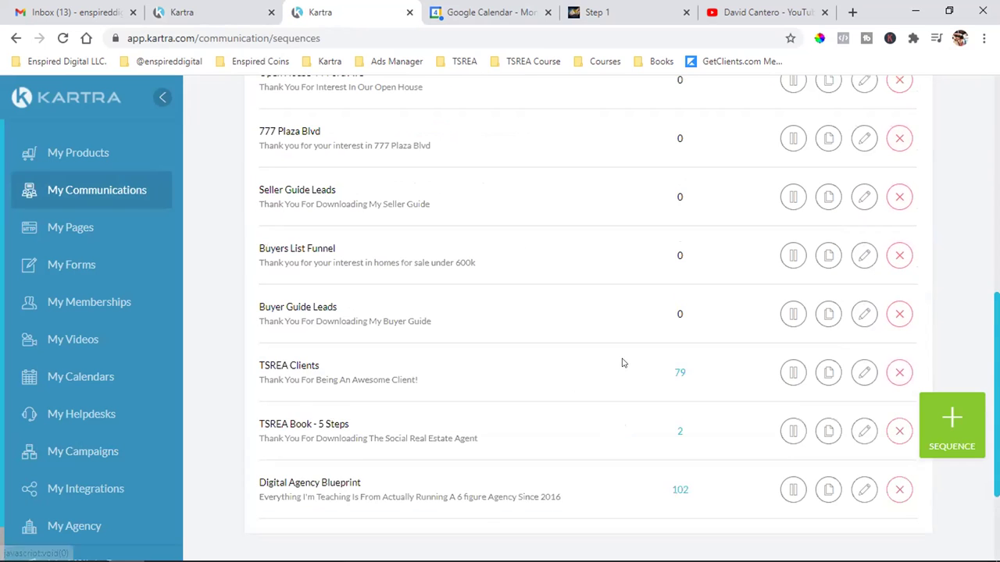
scroll(625, 361, "down", 1)
left_click(861, 356)
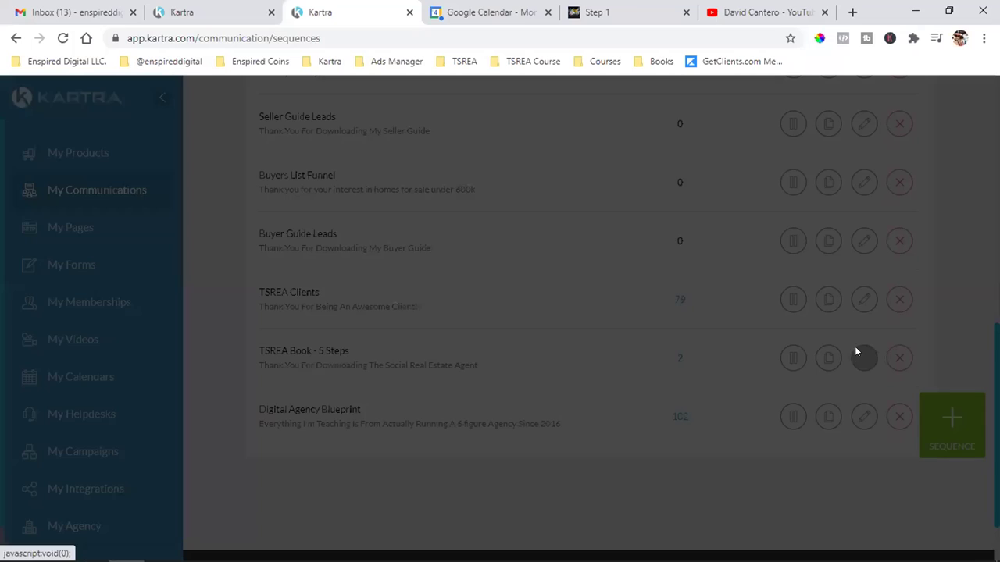
left_click(722, 131)
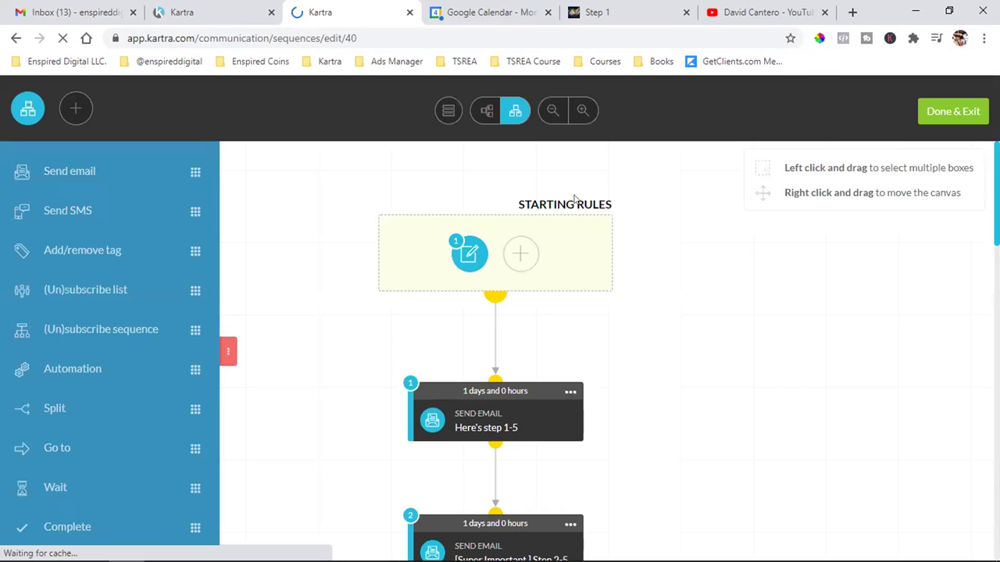
left_click(471, 254)
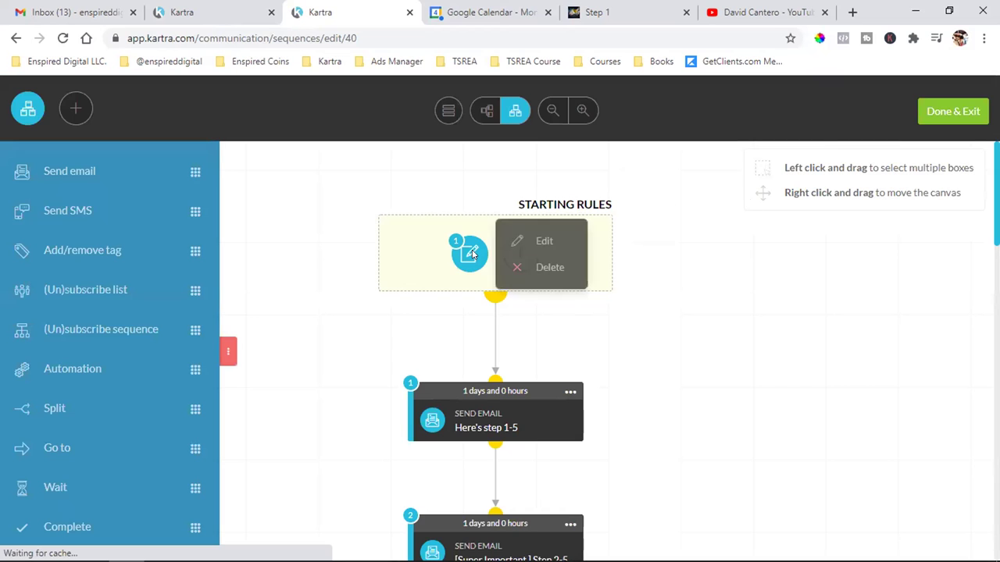
- Replace the TSREA FREE Book form starting rule with a TSREA FREE Book Customers list rule and save
left_click(518, 240)
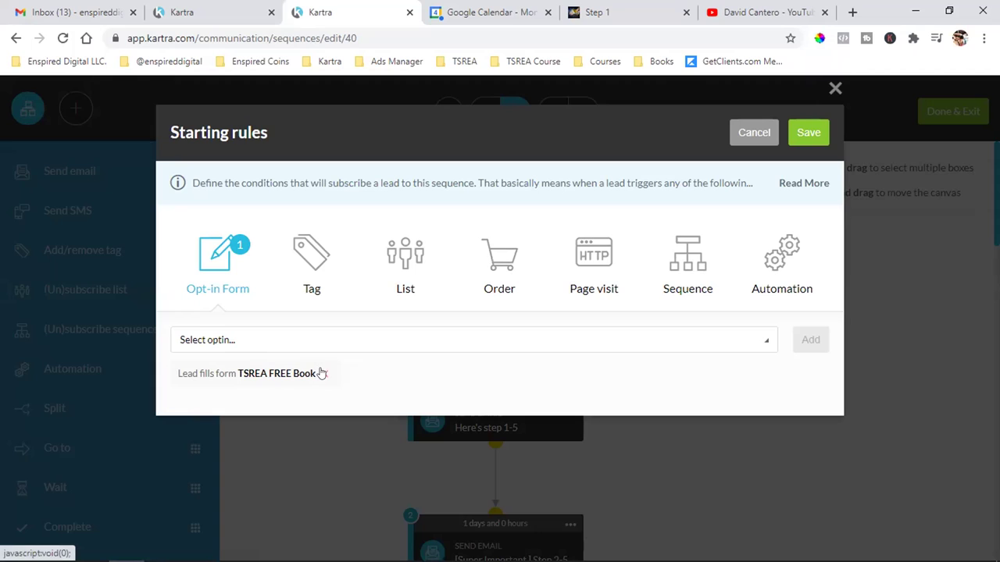
left_click(321, 373)
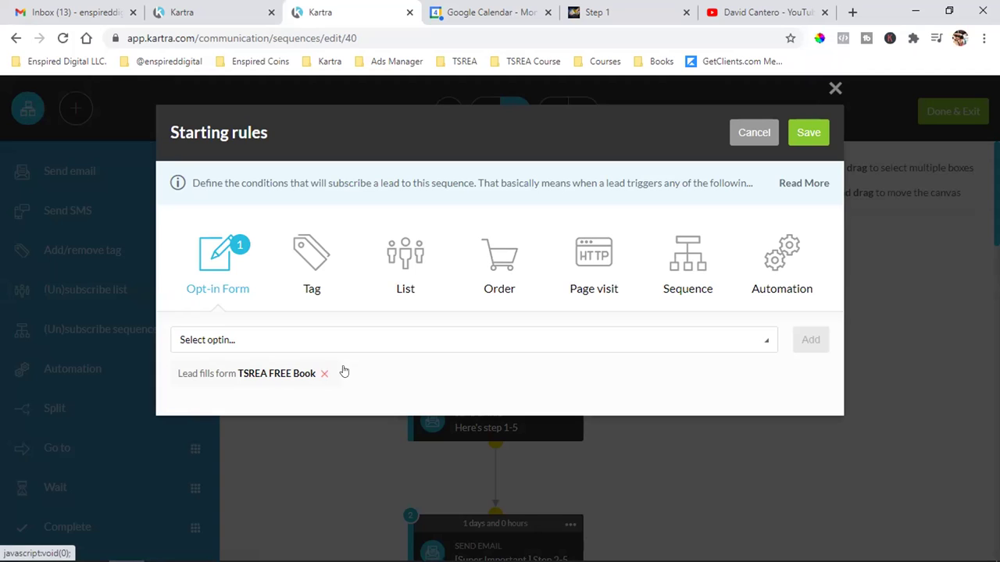
left_click(404, 263)
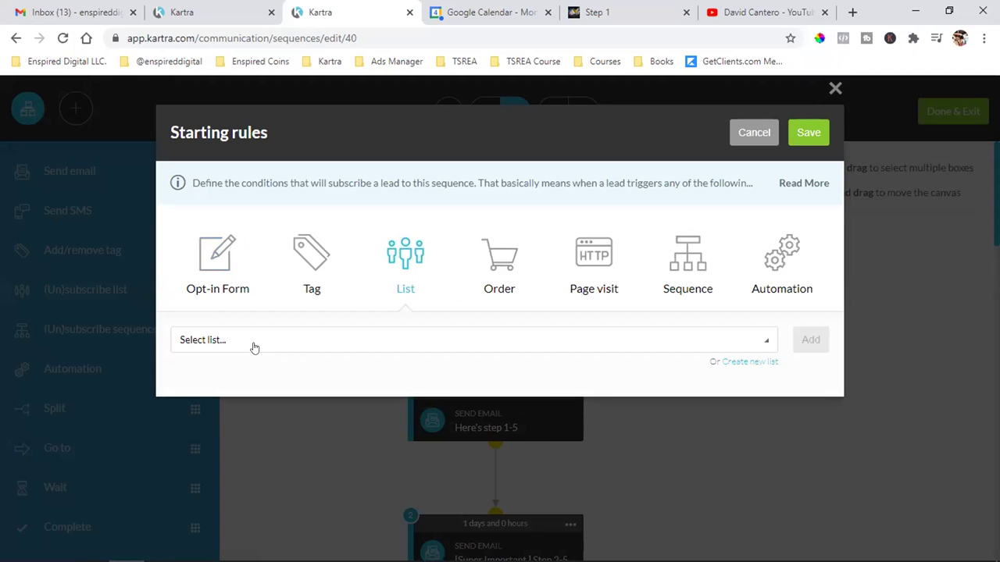
left_click(234, 340)
scroll(239, 277, "down", 3)
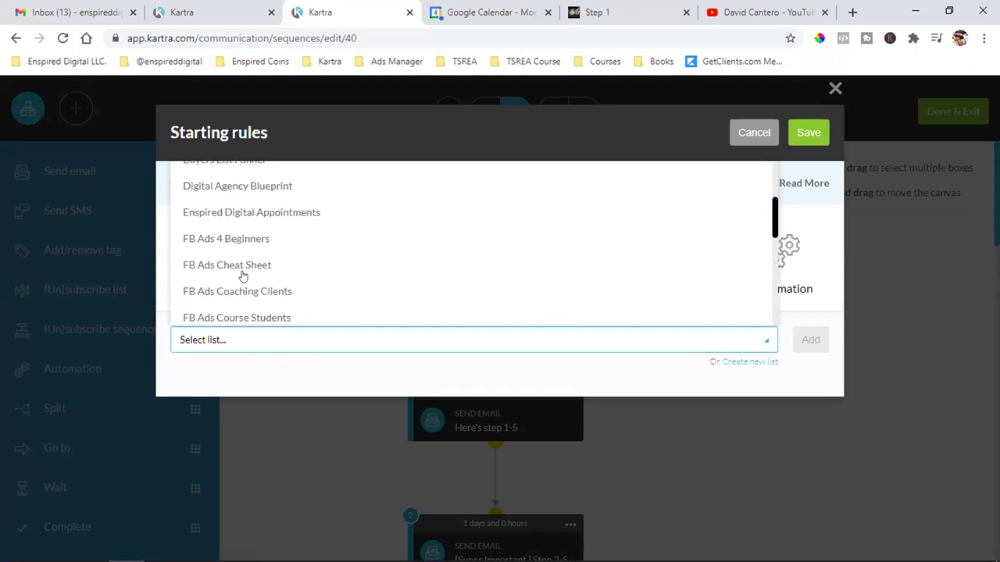
scroll(246, 275, "down", 2)
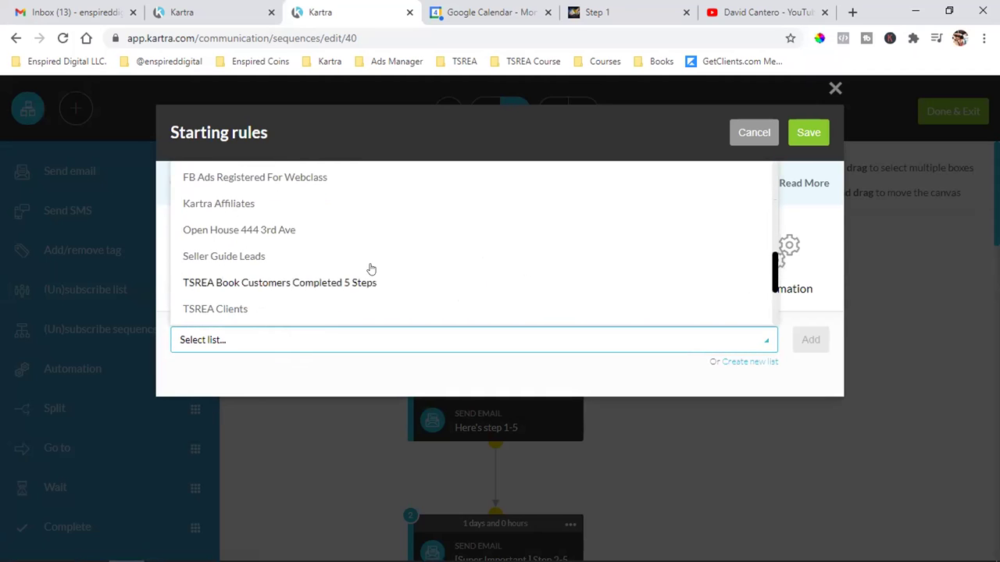
scroll(266, 286, "down", 3)
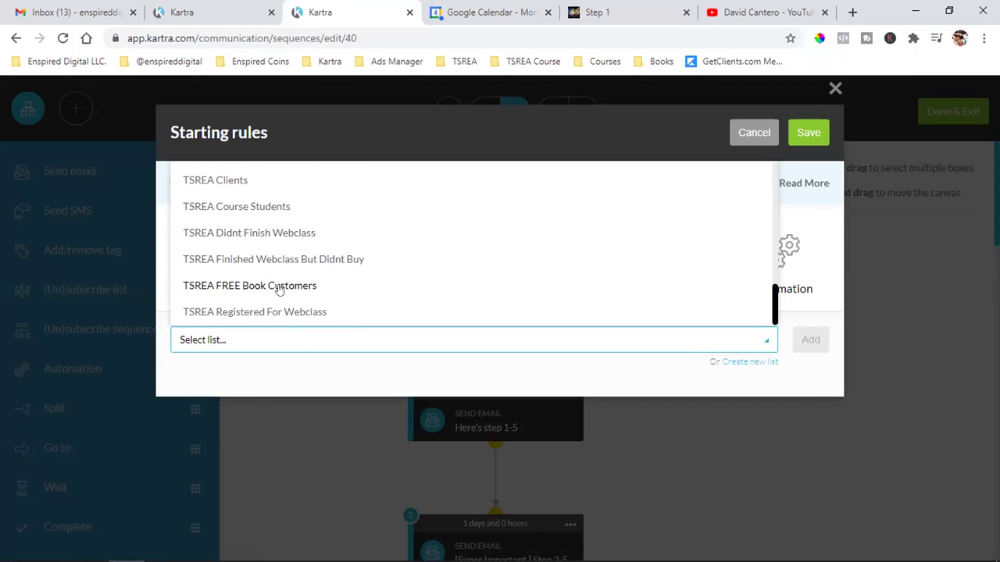
left_click(279, 289)
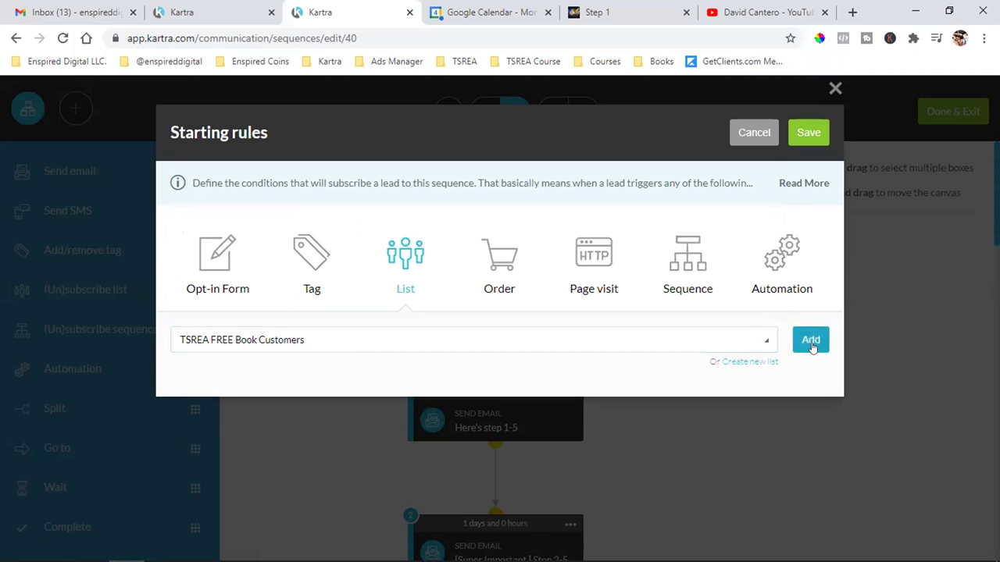
key("Return")
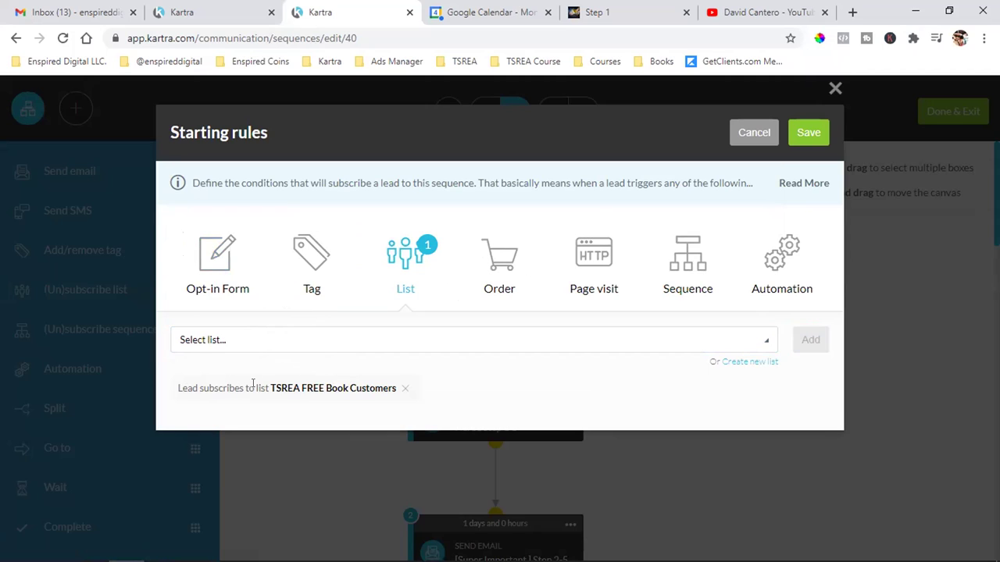
left_click(812, 130)
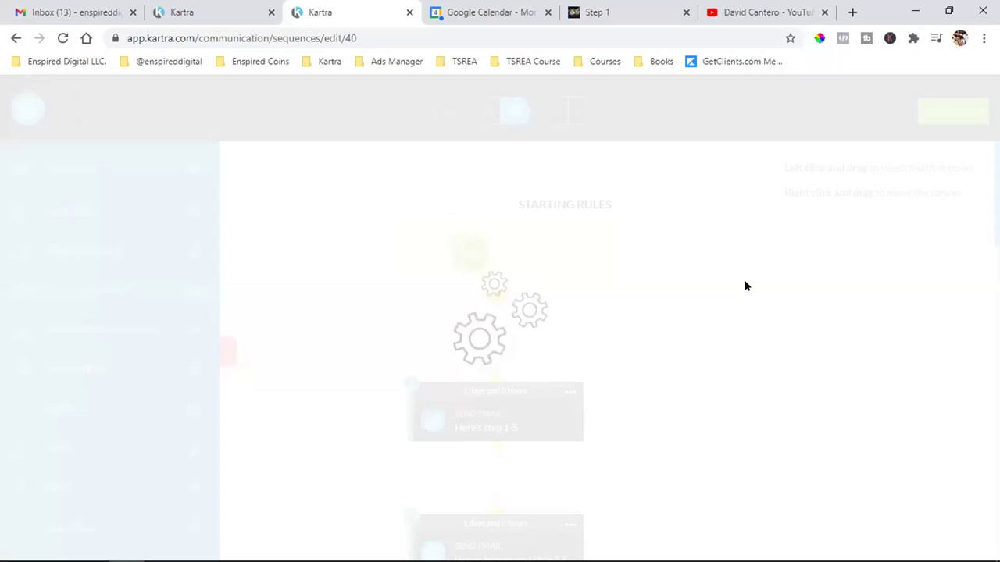
scroll(742, 281, "down", 2)
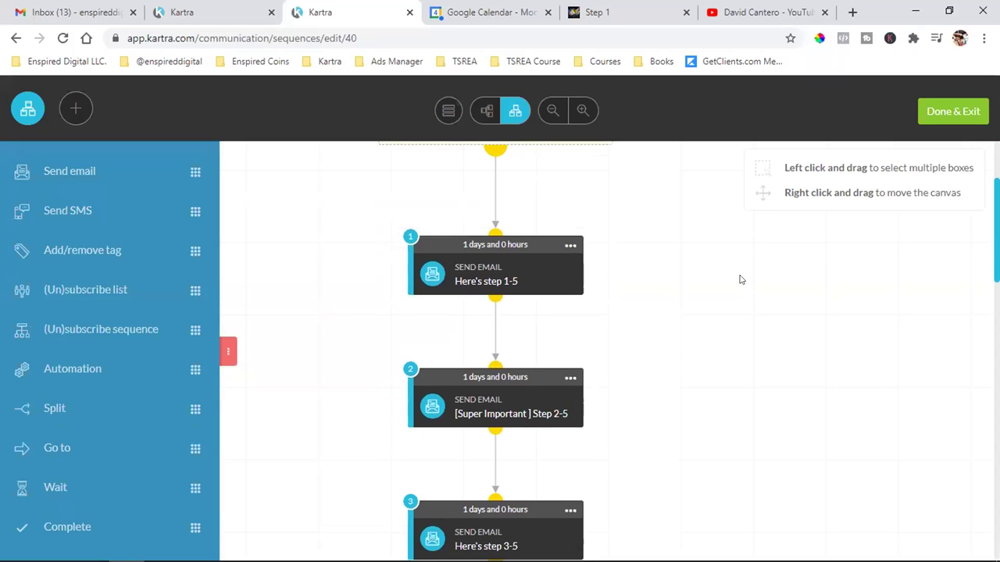
- Edit the first email step, Here's step 1-5, from its card menu
left_click(570, 245)
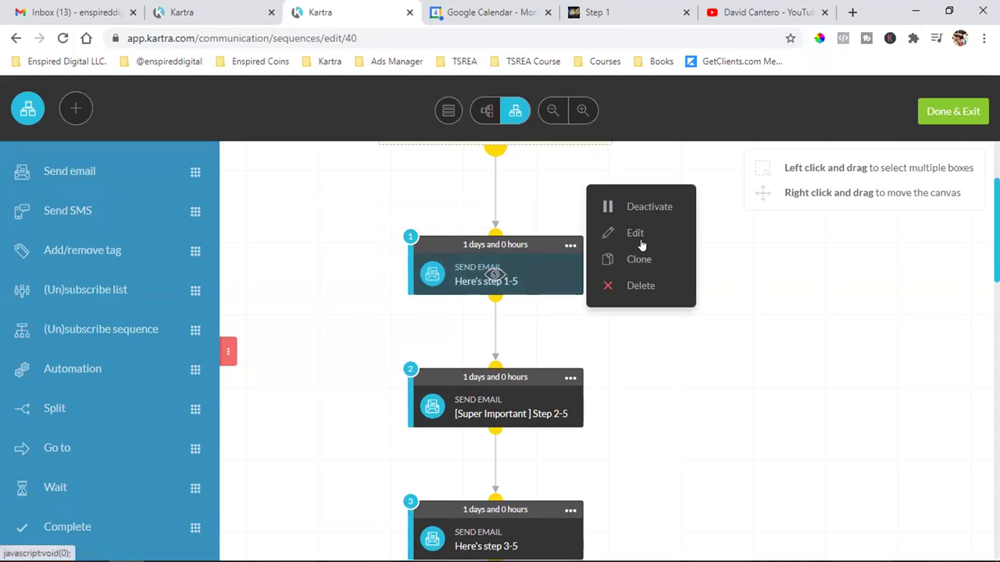
scroll(518, 267, "down", 4)
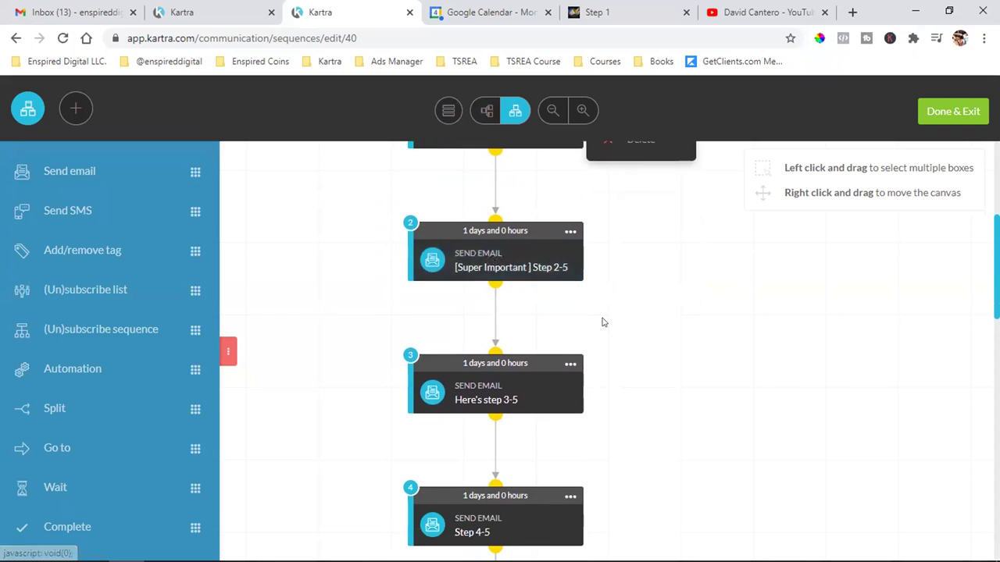
scroll(714, 357, "up", 4)
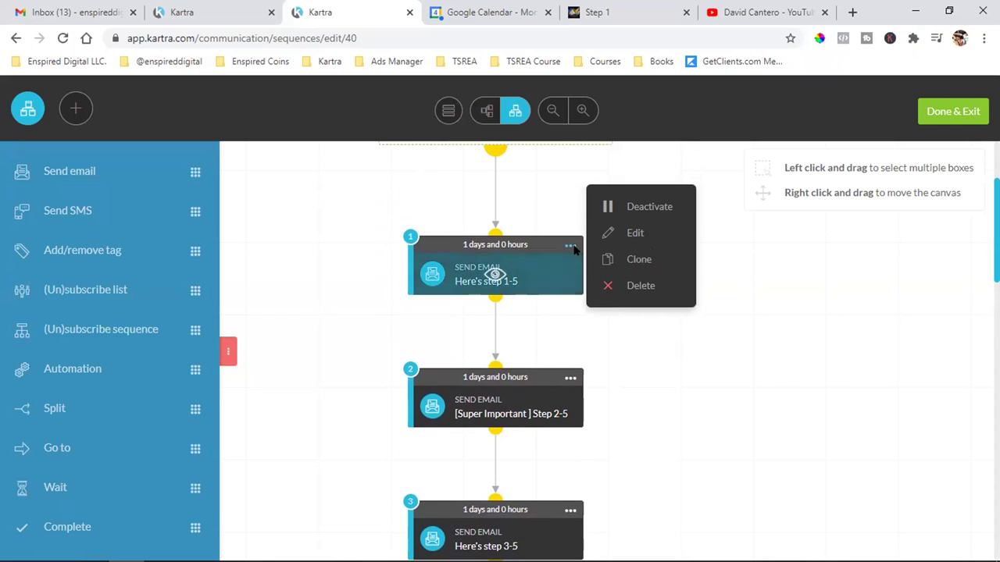
scroll(773, 359, "up", 1)
left_click(570, 318)
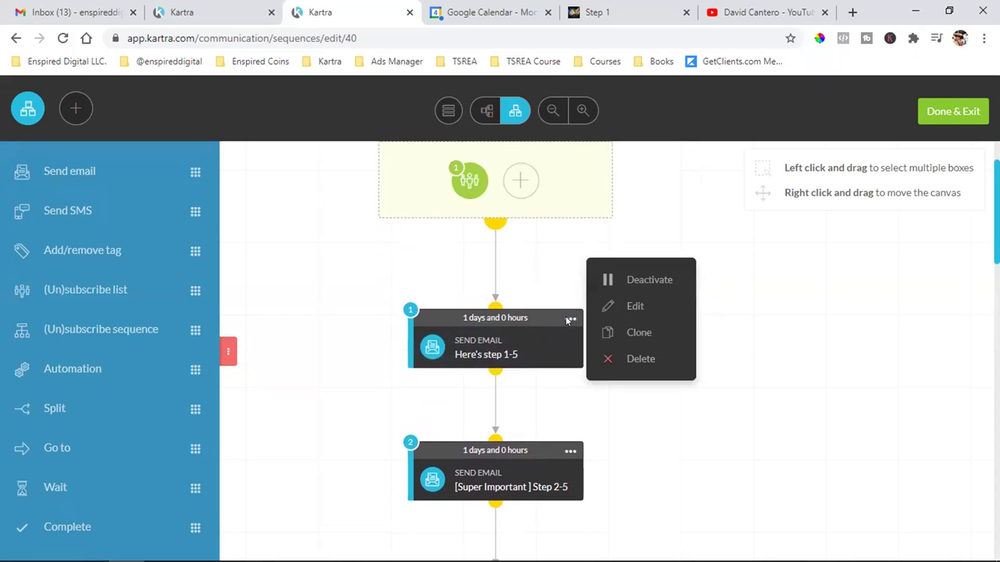
left_click(637, 307)
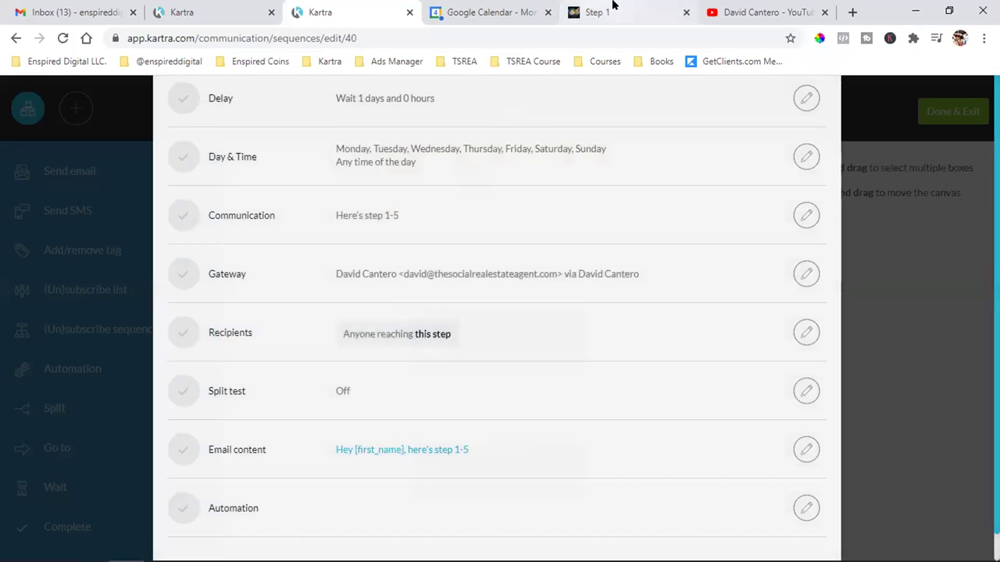
- Check the Step 1 page, then go back and edit the first email's content
left_click(598, 12)
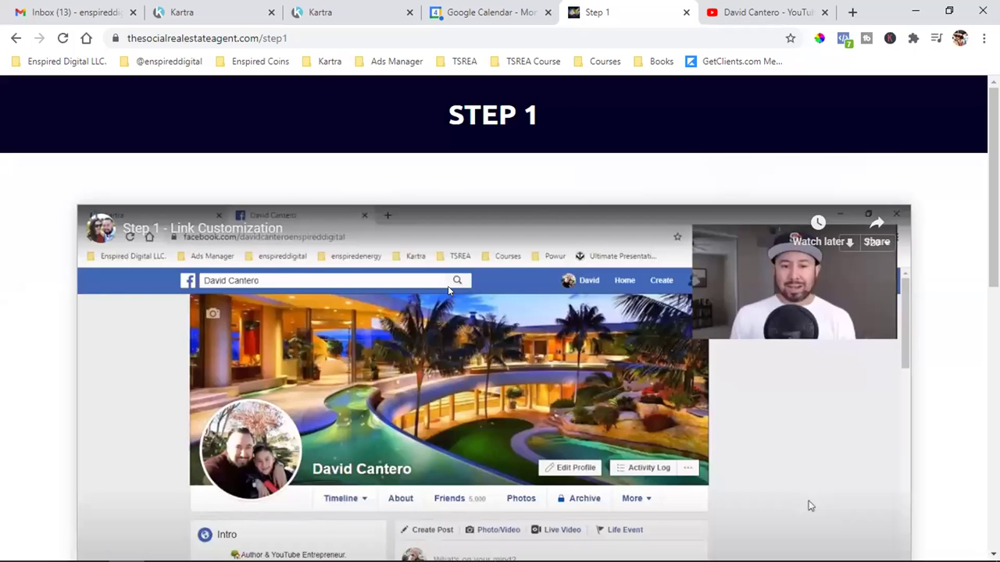
left_click(388, 10)
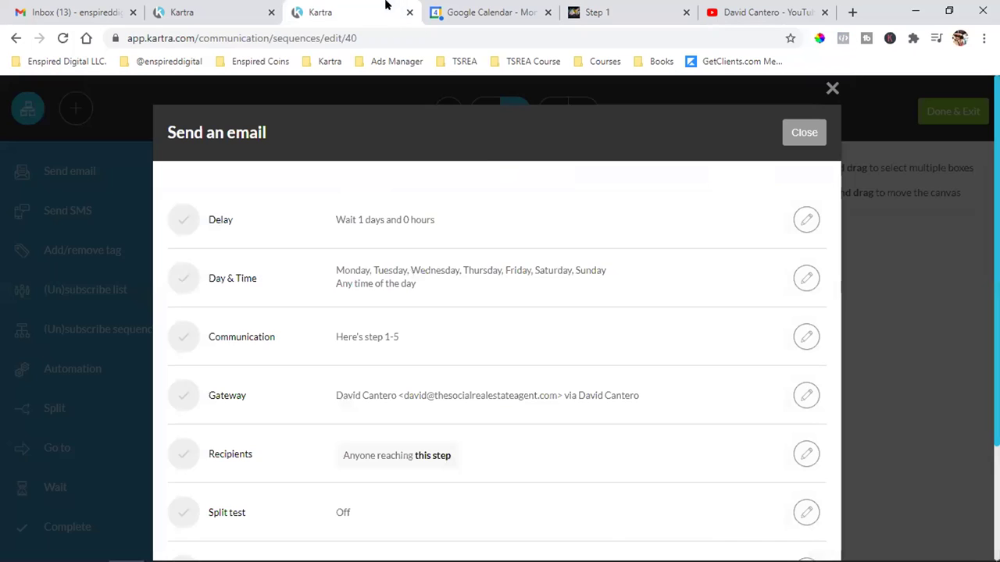
scroll(534, 292, "down", 2)
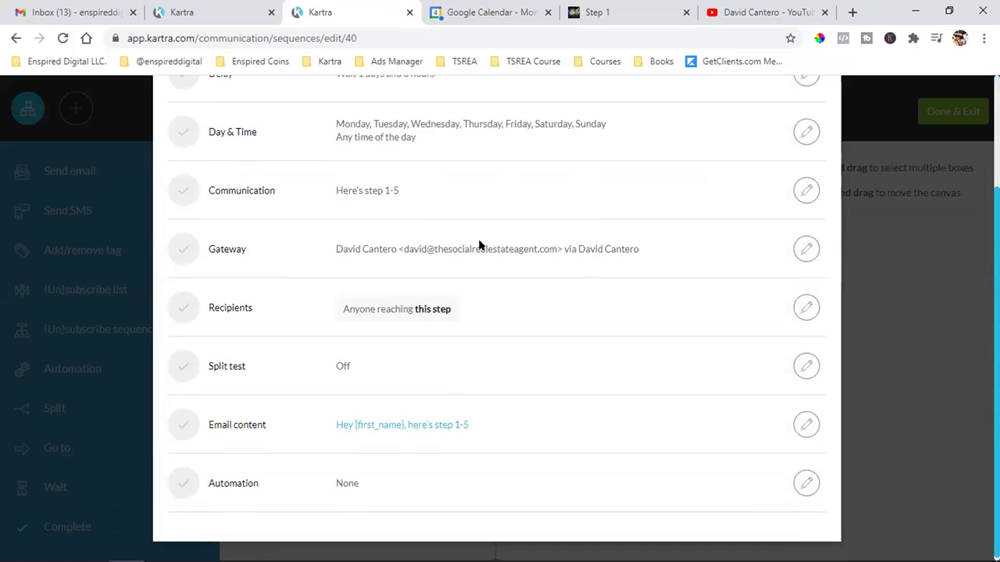
left_click(805, 422)
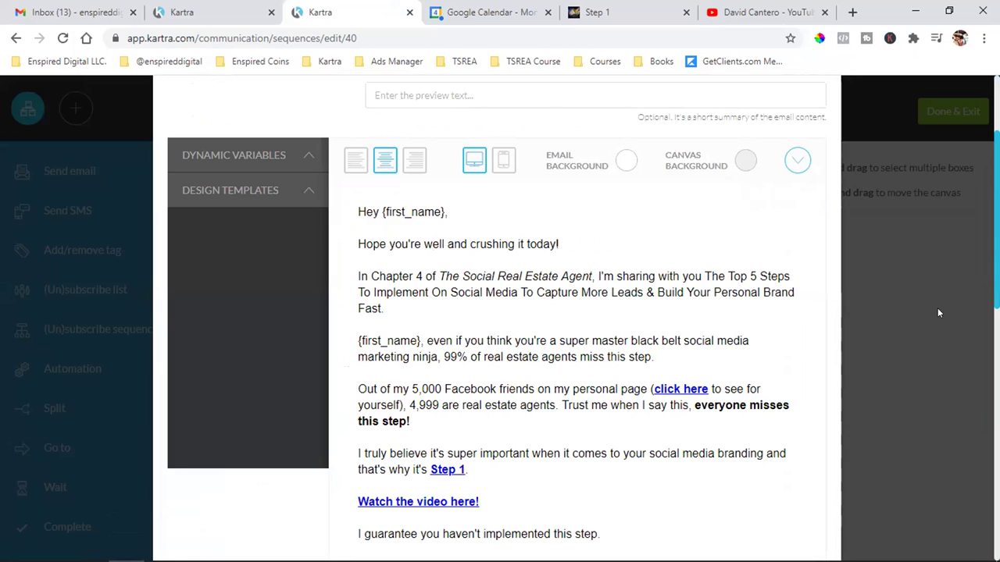
left_click(602, 12)
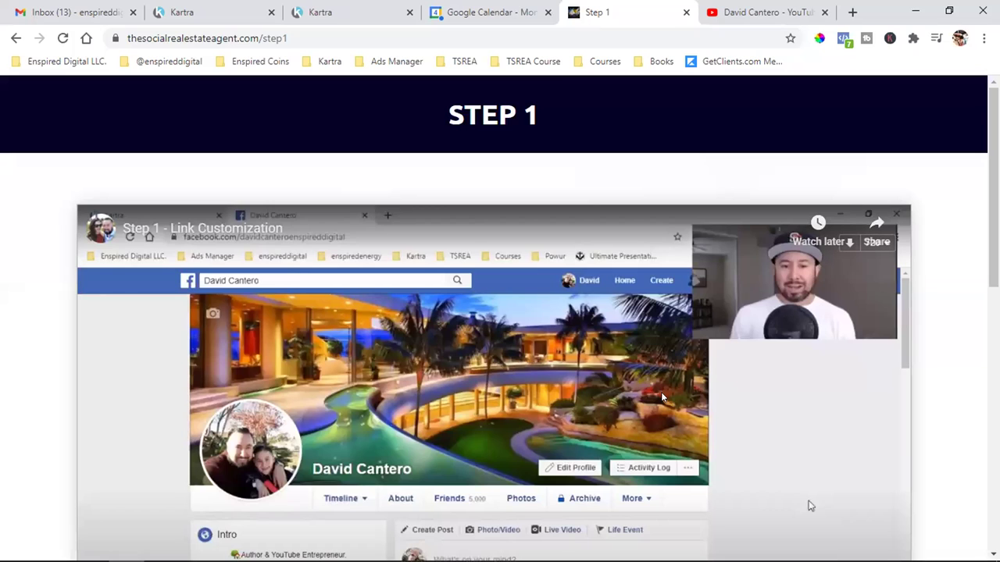
left_click(239, 9)
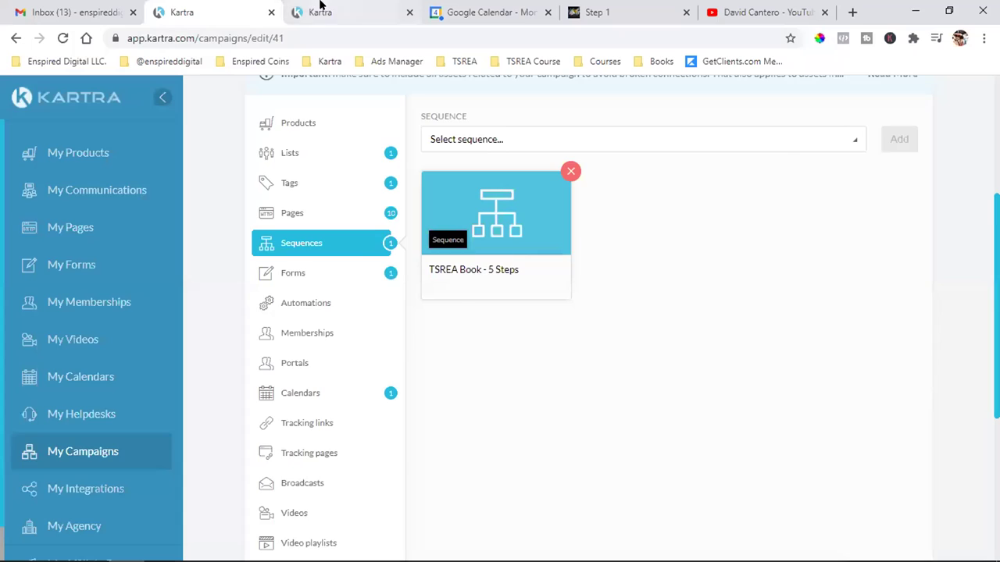
left_click(320, 10)
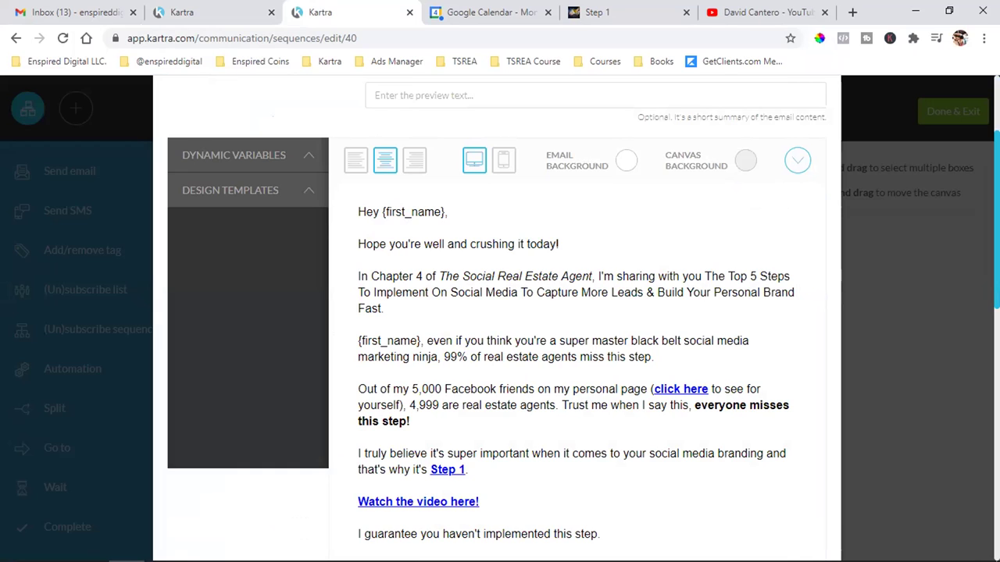
scroll(384, 266, "down", 1)
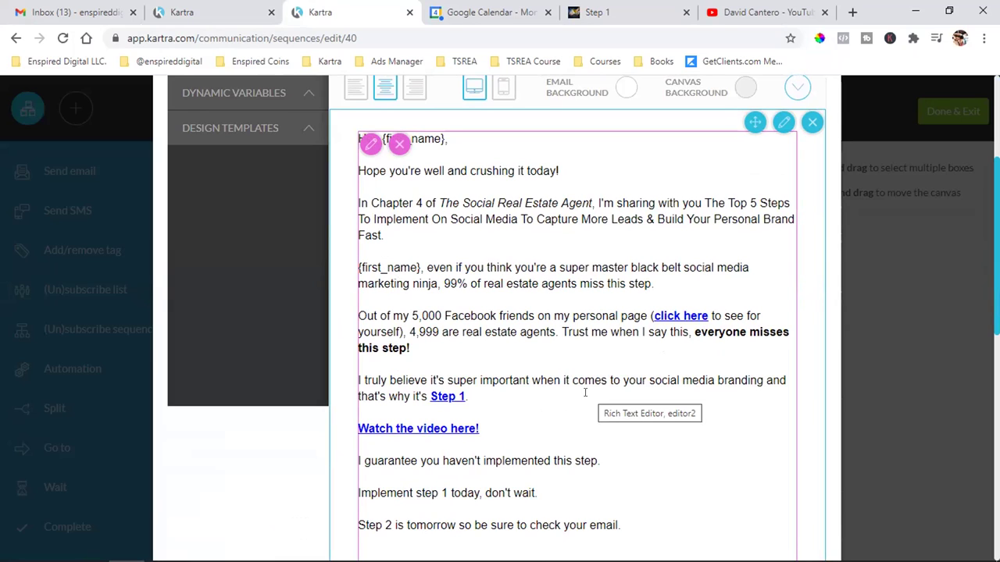
scroll(584, 393, "down", 3)
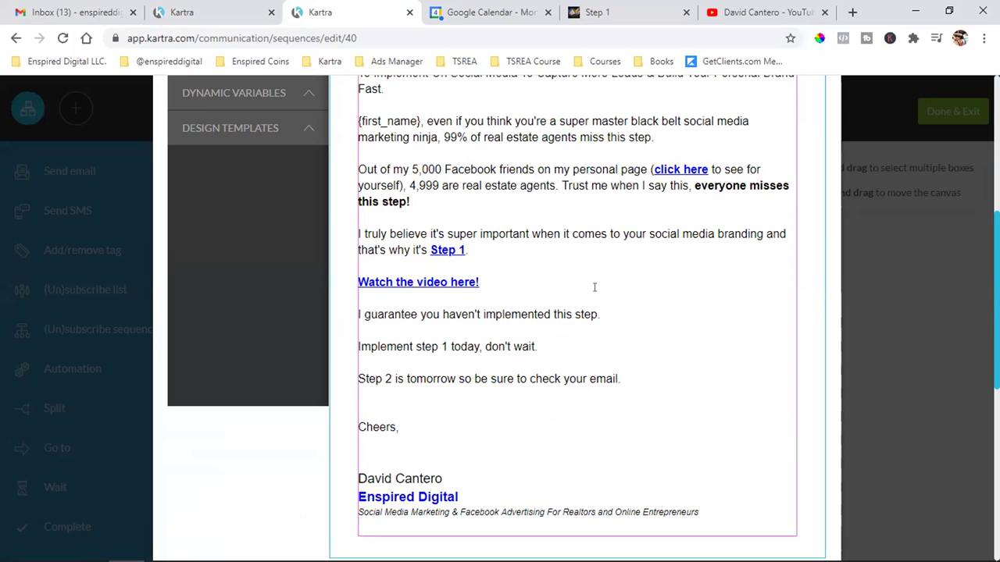
scroll(593, 285, "up", 2)
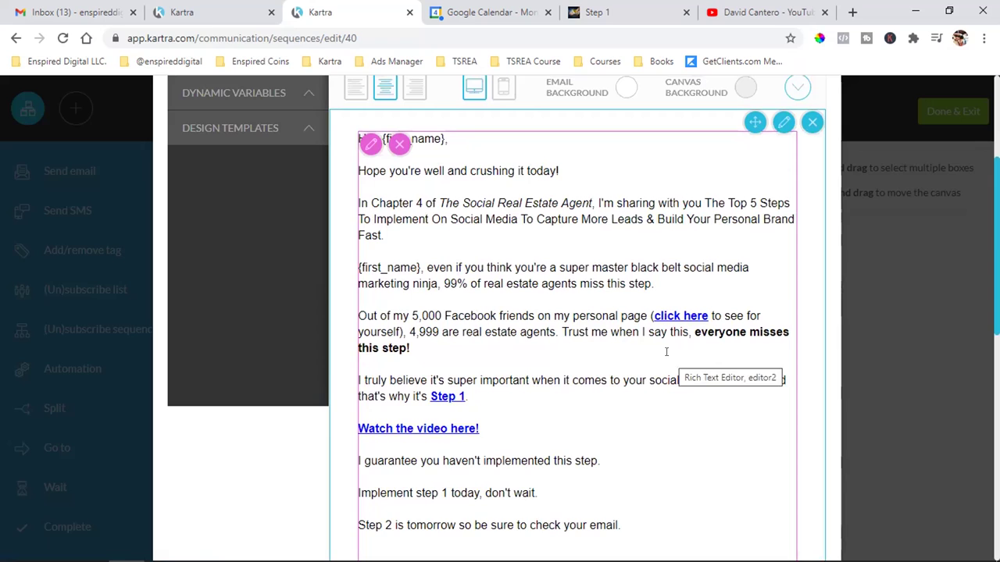
scroll(665, 350, "down", 1)
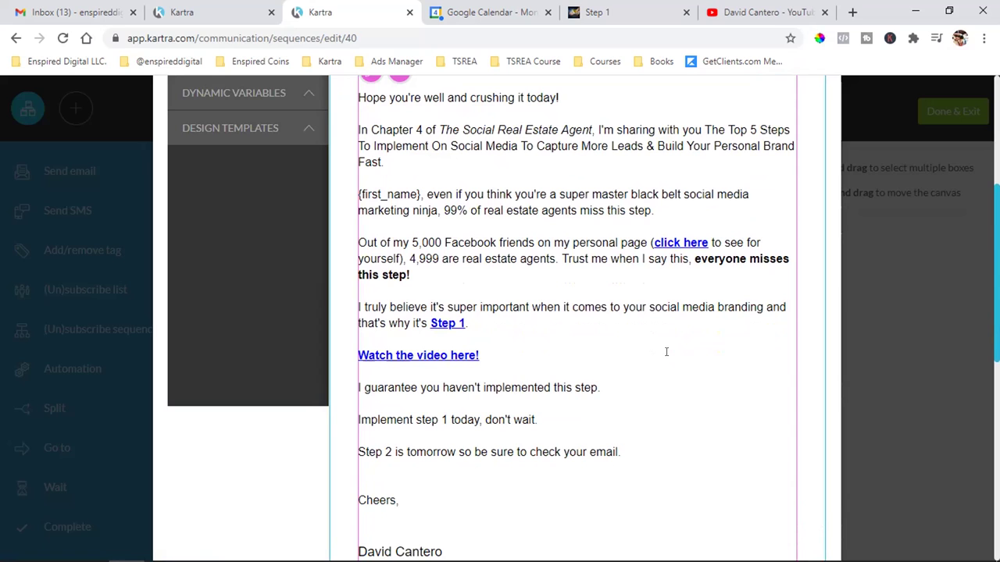
scroll(666, 351, "down", 2)
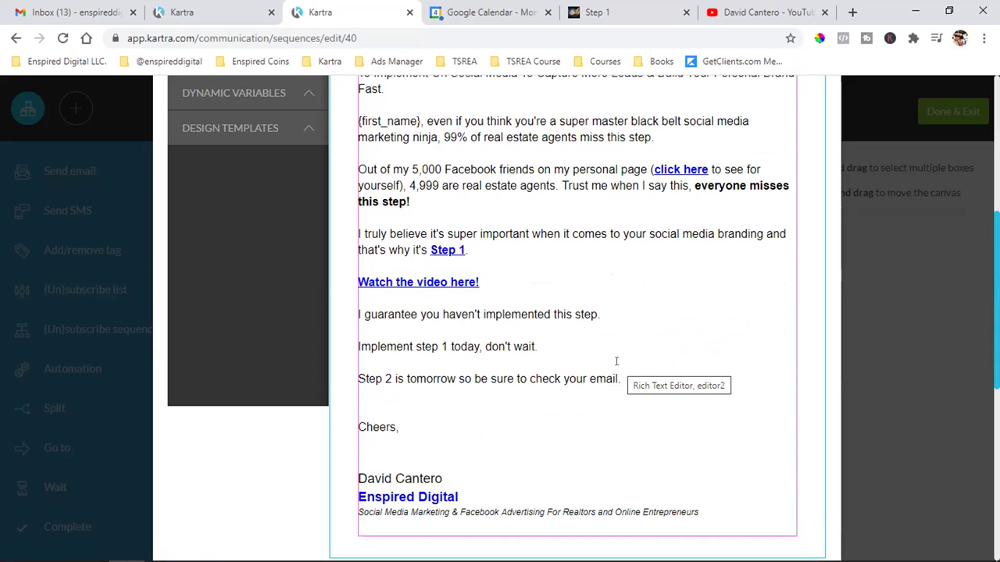
scroll(616, 361, "down", 1)
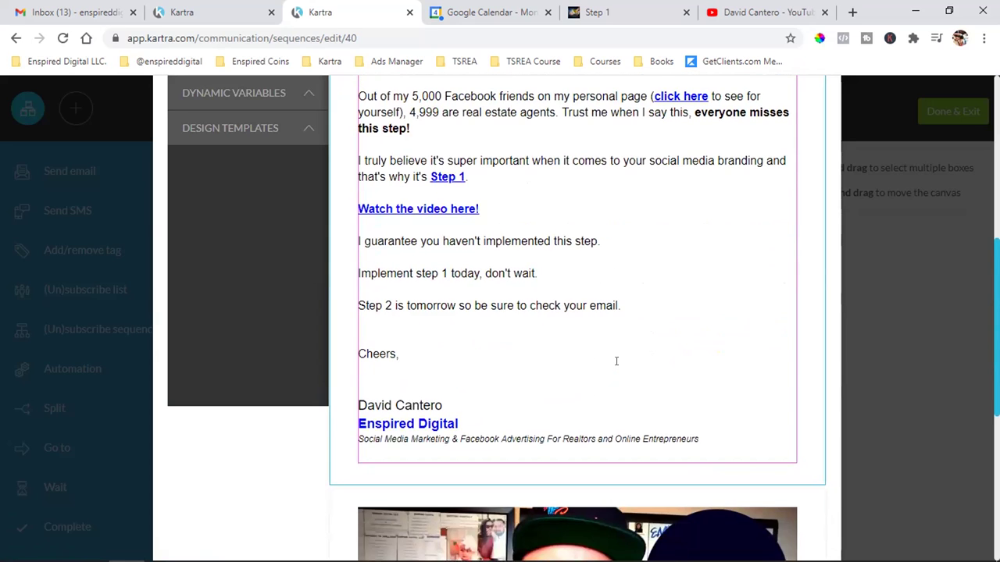
scroll(609, 350, "up", 2)
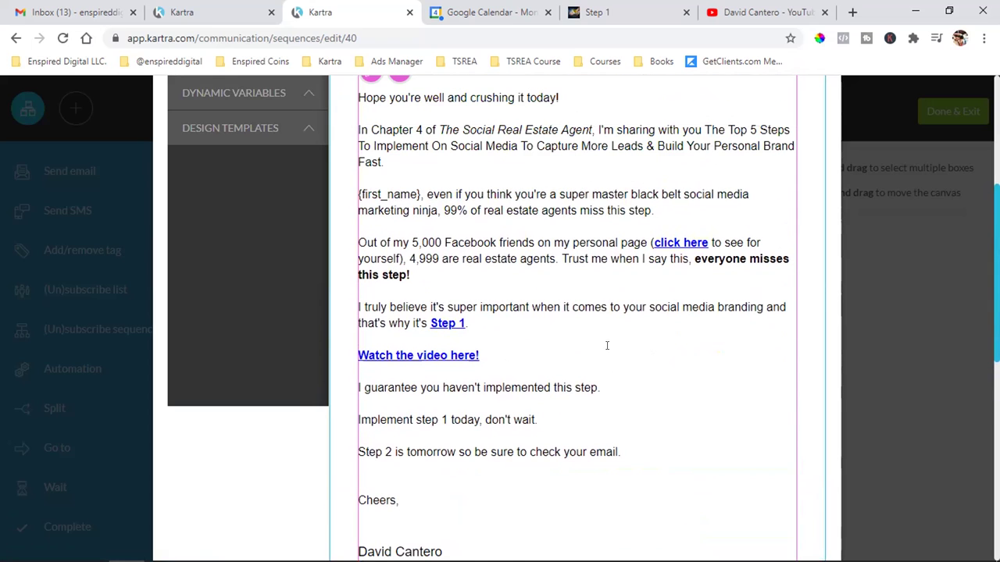
scroll(607, 345, "down", 1)
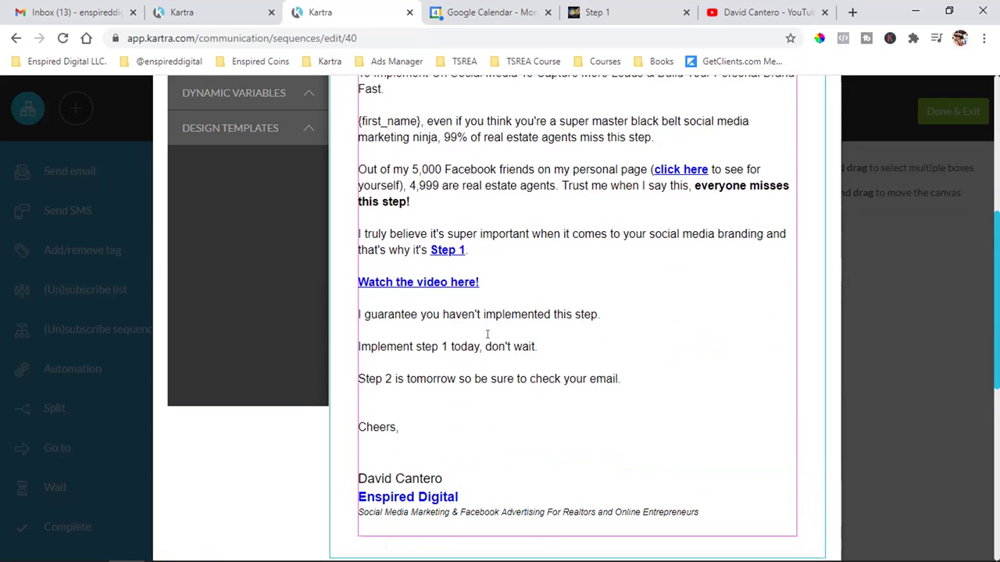
left_click(635, 5)
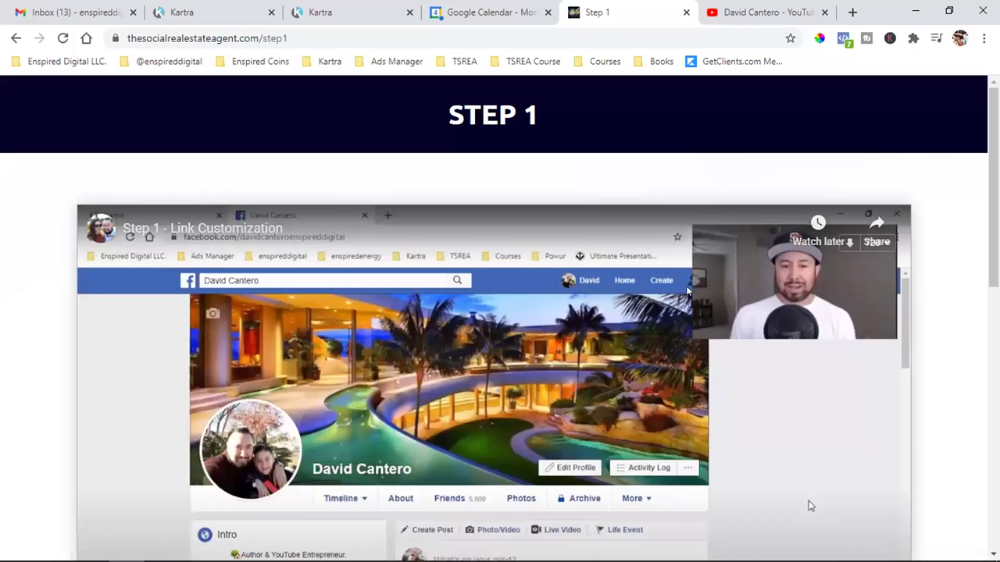
scroll(811, 506, "down", 5)
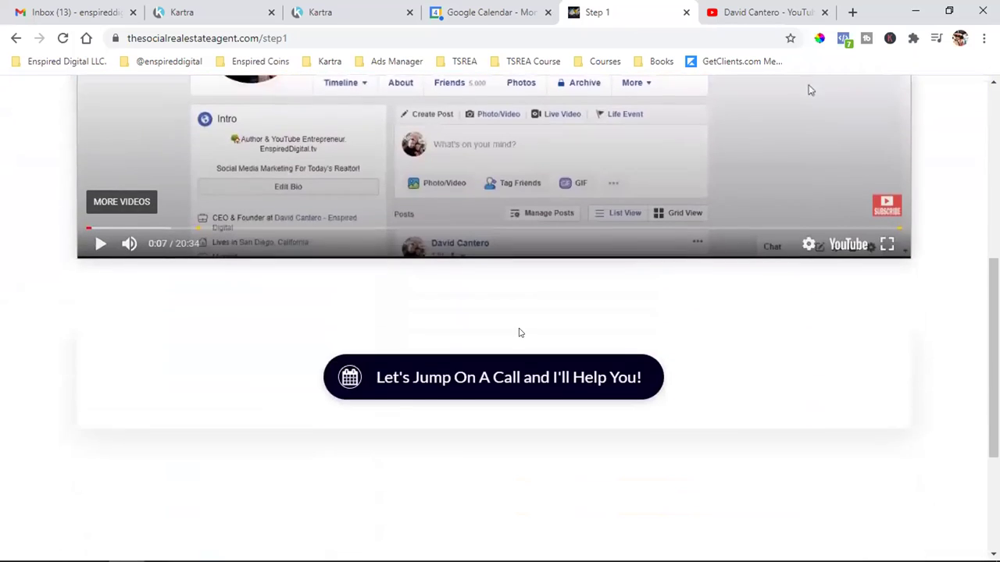
scroll(810, 287, "up", 3)
scroll(810, 287, "up", 1)
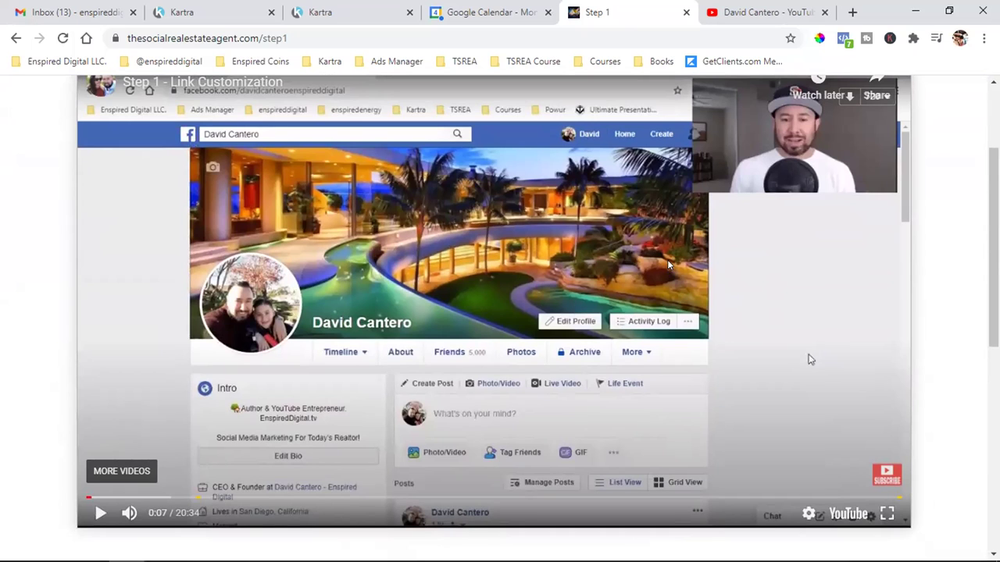
scroll(811, 359, "down", 2)
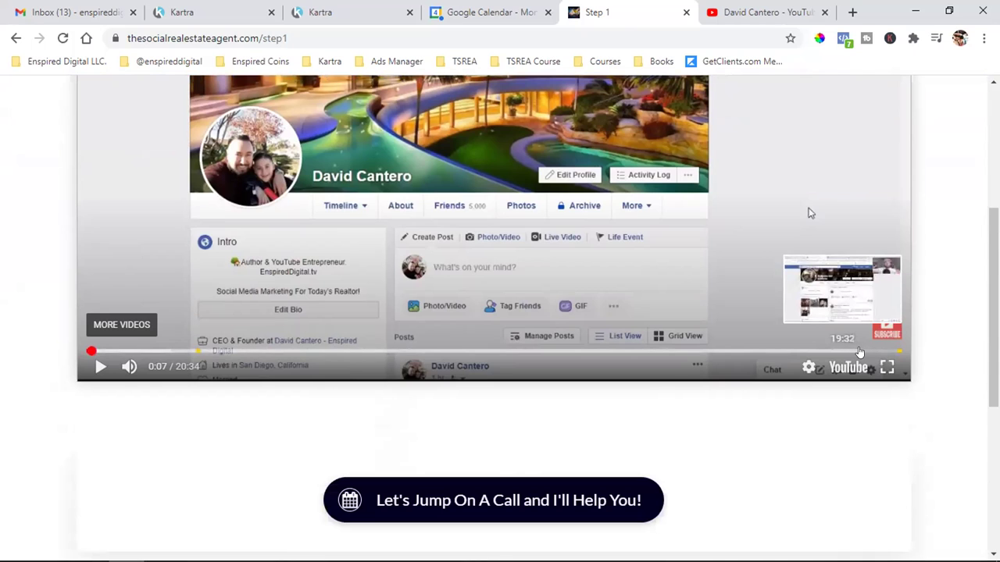
left_click(859, 353)
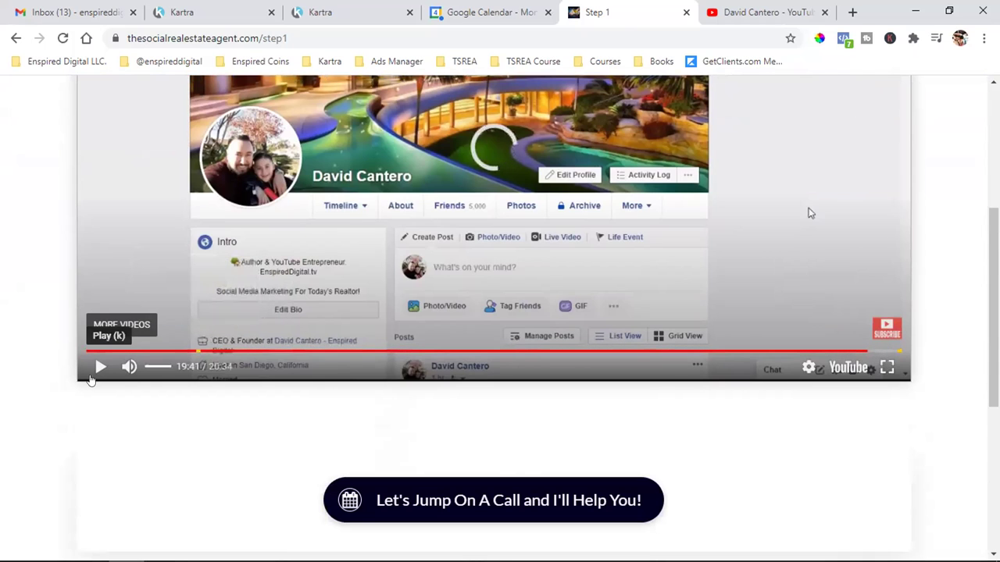
left_click(92, 375)
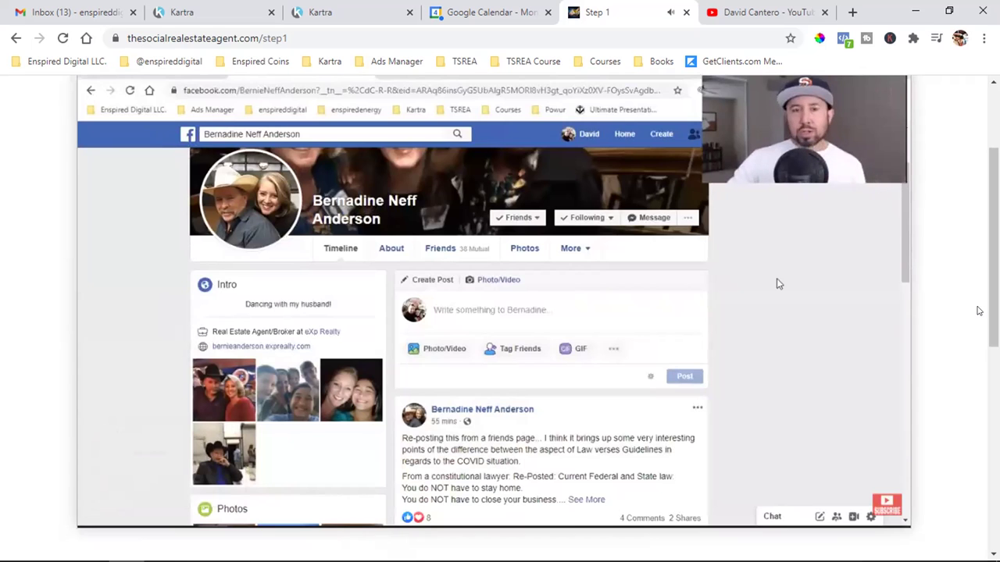
scroll(563, 291, "up", 1)
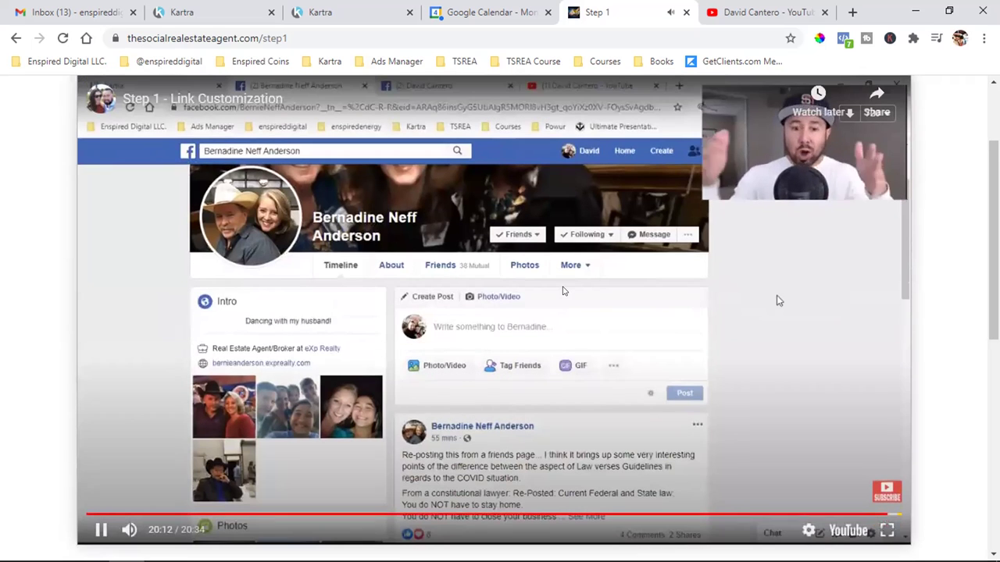
left_click(101, 530)
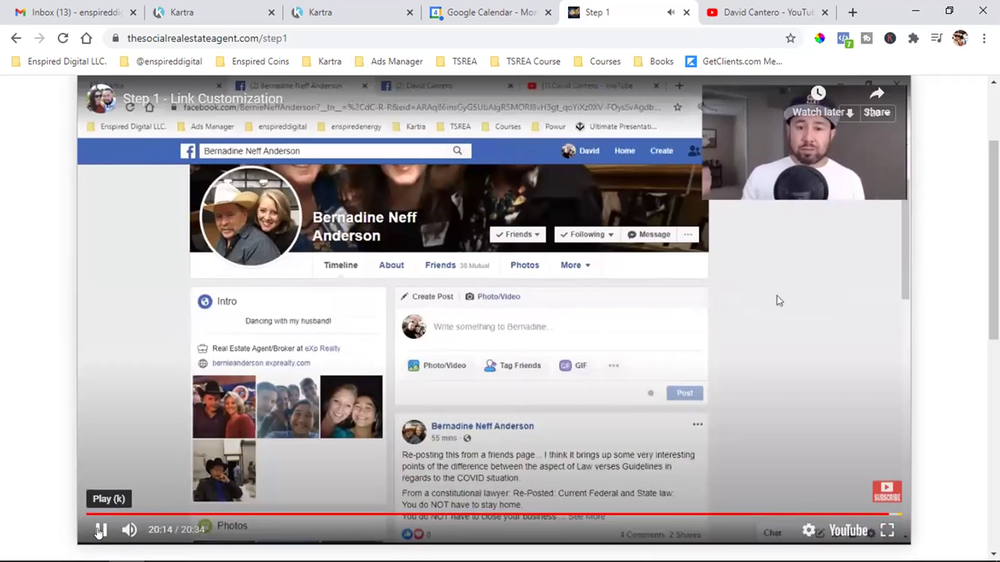
scroll(776, 301, "down", 4)
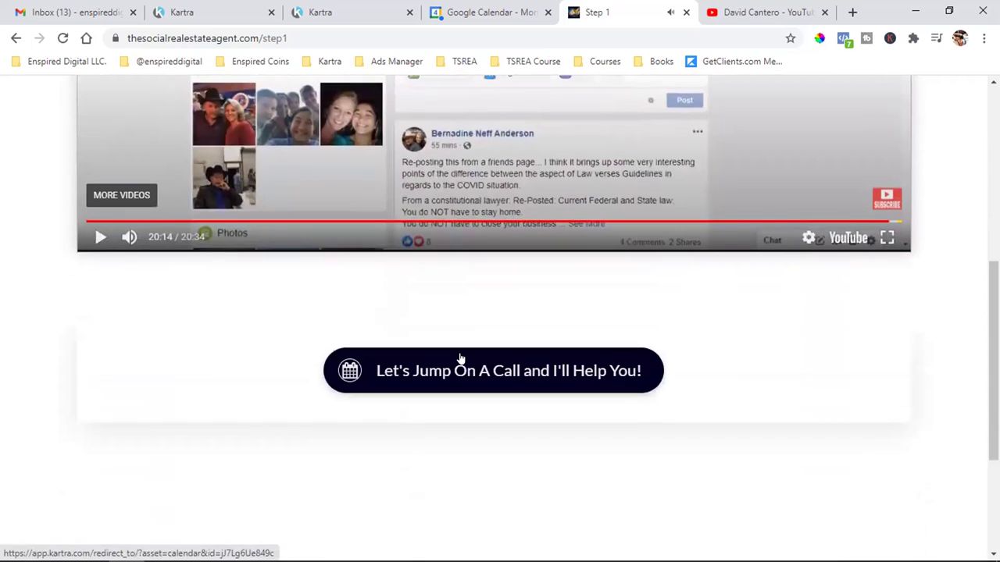
left_click(328, 11)
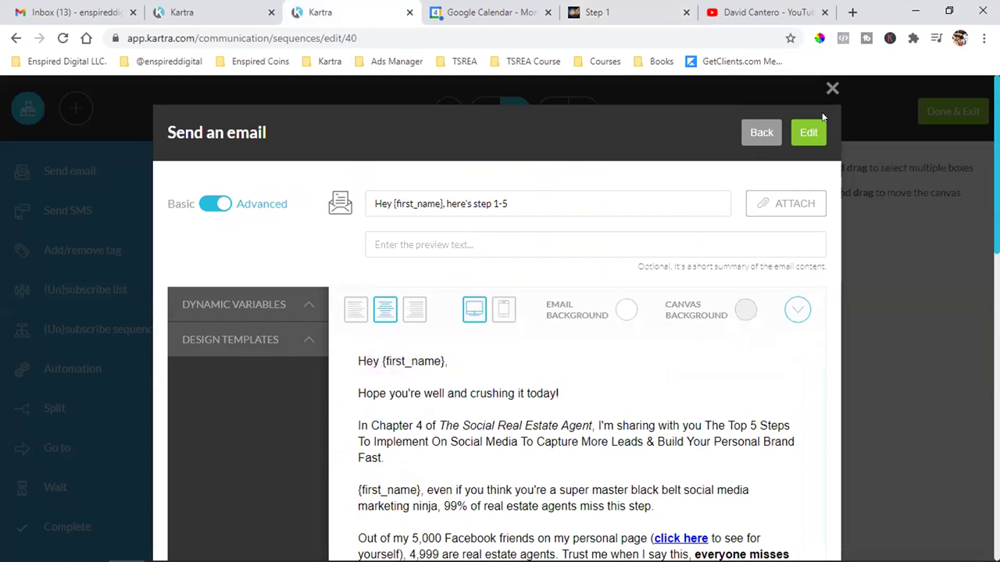
- Close the email window, Done & Exit the sequence builder, and return to the campaign's Sequences assets
left_click(939, 112)
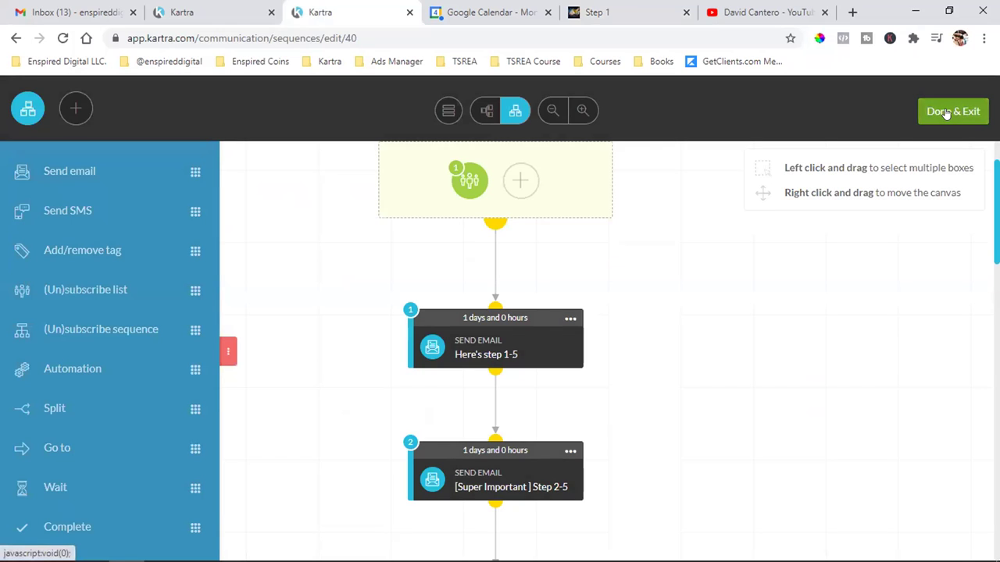
left_click(945, 112)
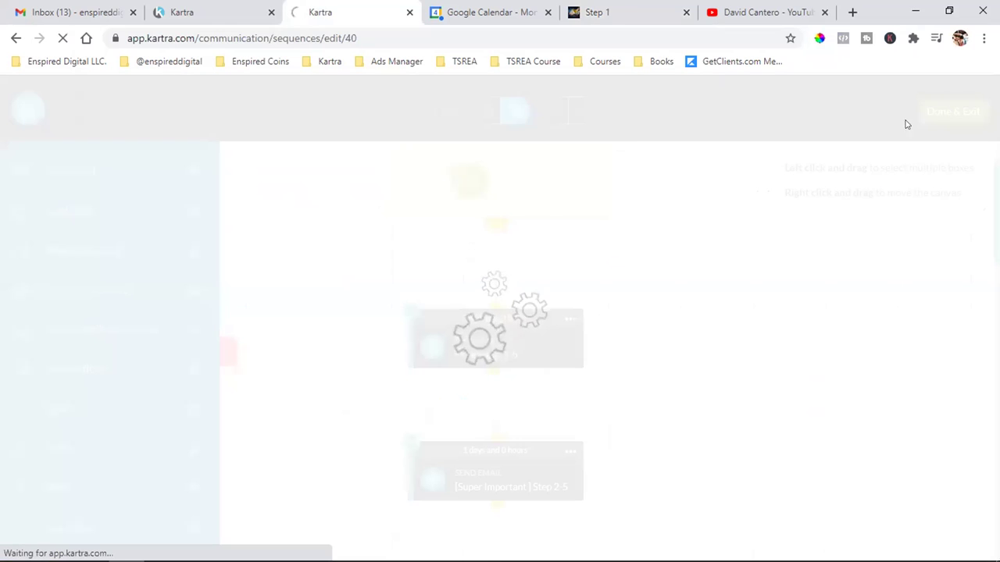
left_click(216, 10)
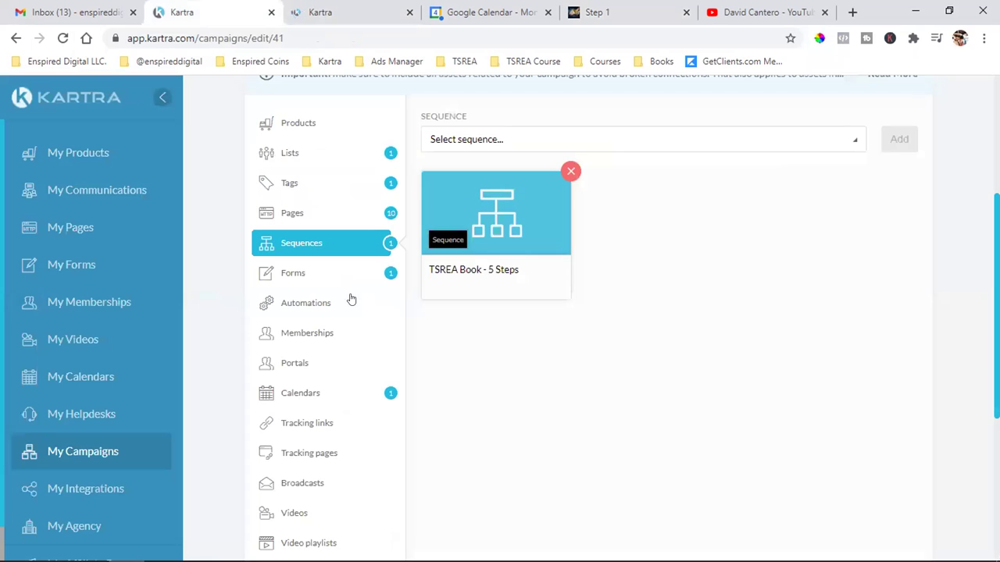
- Review the campaign's forms, calendars and videos, remove the Shared Calendar, and save the assets
left_click(319, 286)
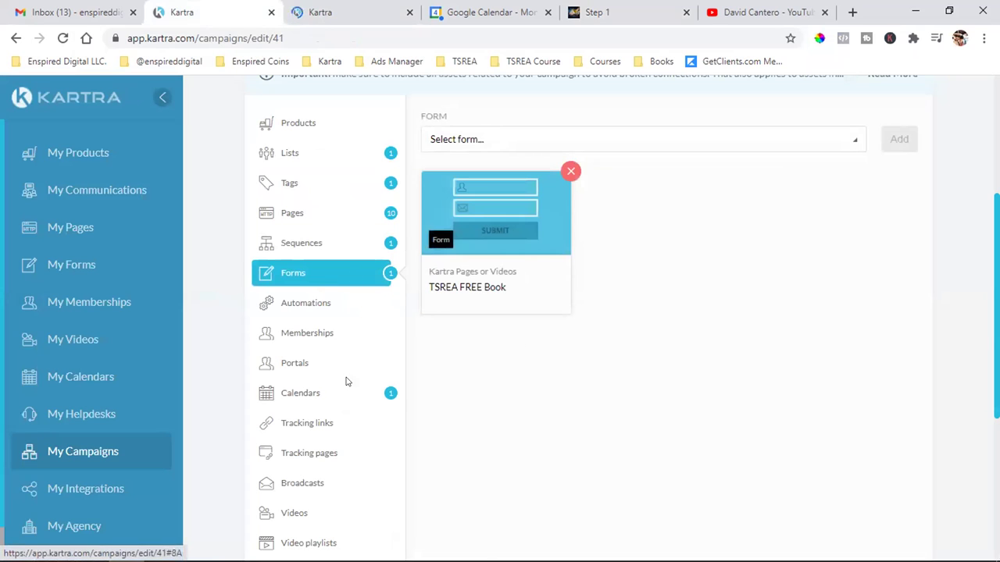
left_click(311, 398)
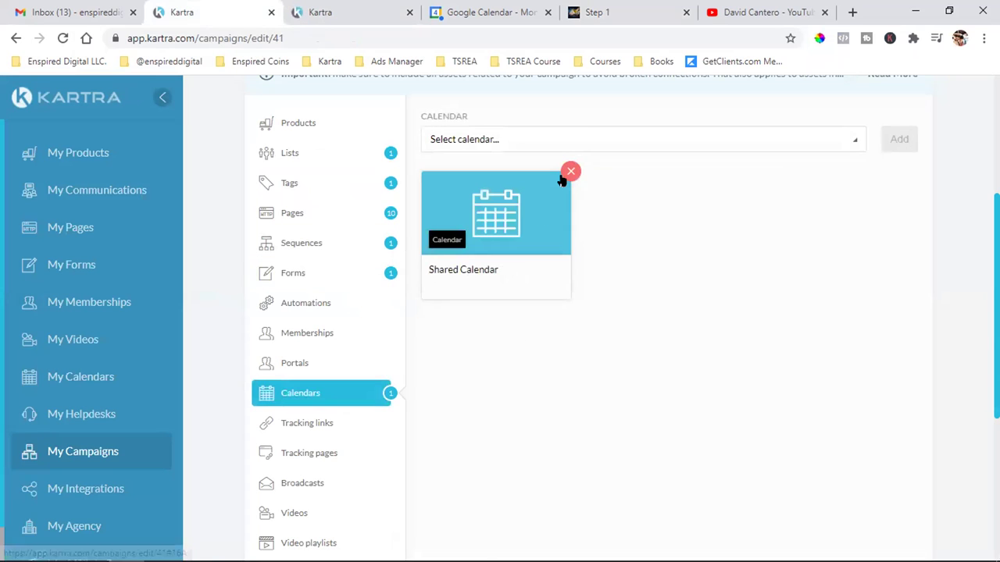
left_click(570, 172)
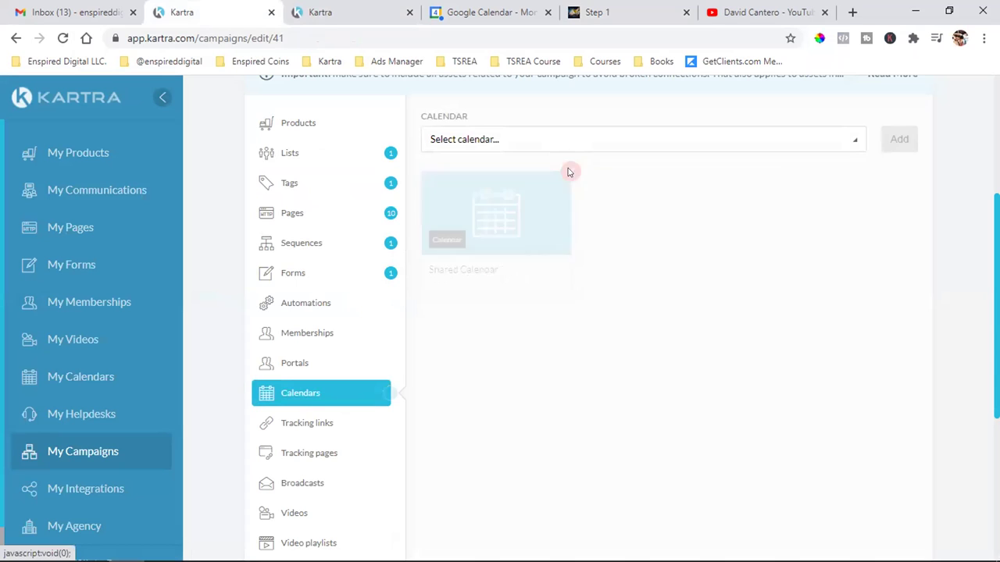
scroll(393, 361, "down", 3)
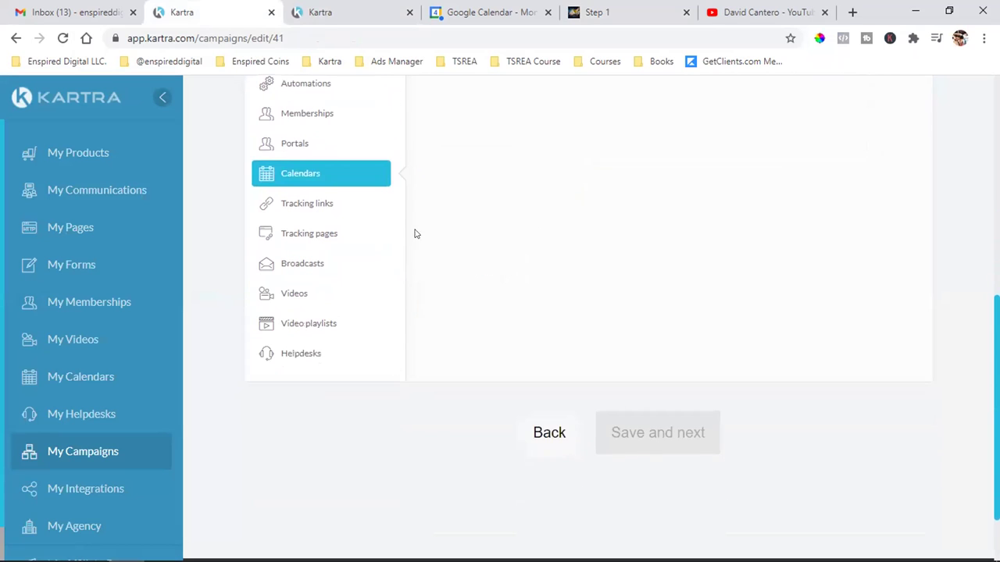
left_click(286, 301)
scroll(579, 310, "up", 4)
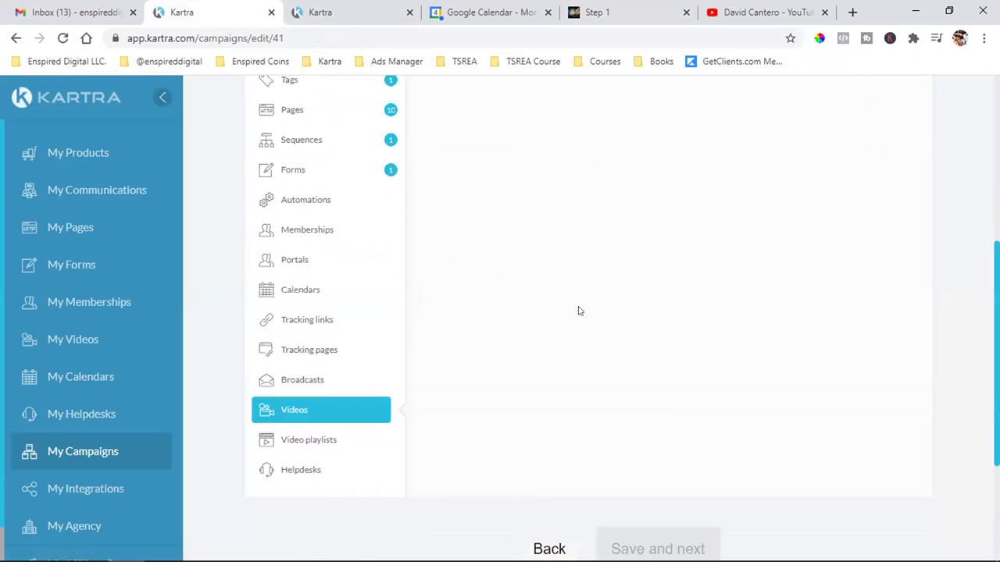
left_click(891, 92)
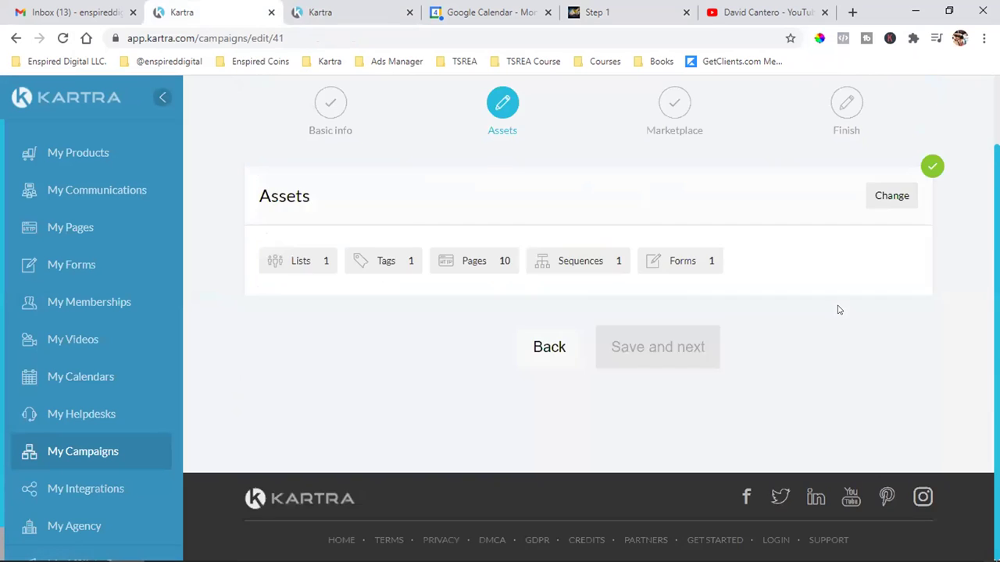
- Pass the marketplace and Finish steps and return to My campaigns
left_click(676, 346)
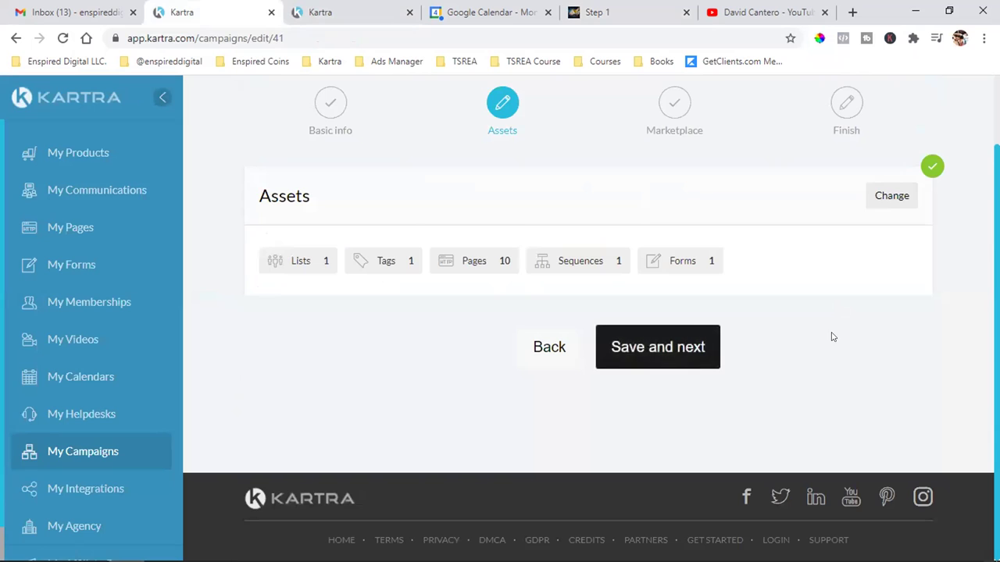
left_click(677, 349)
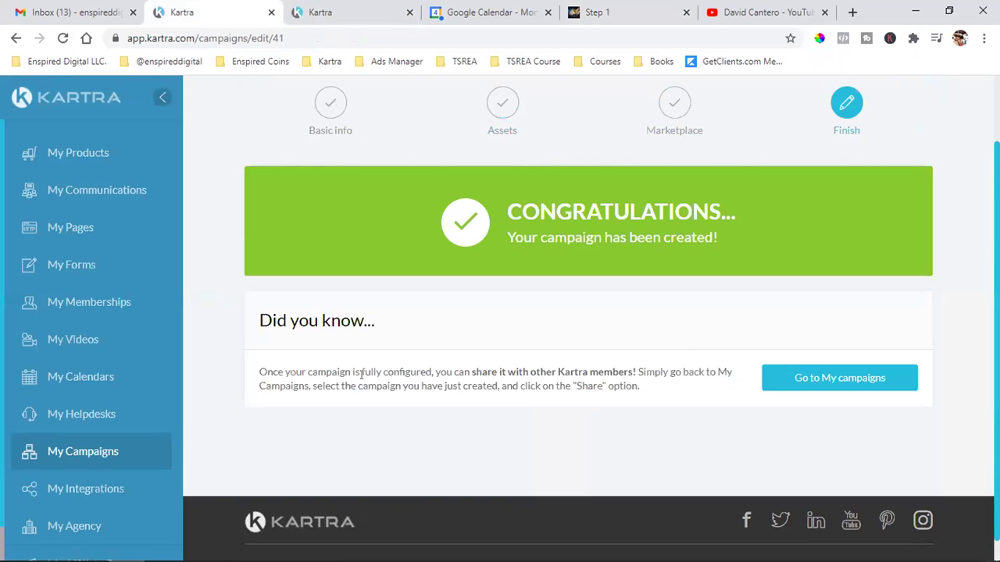
left_click(841, 387)
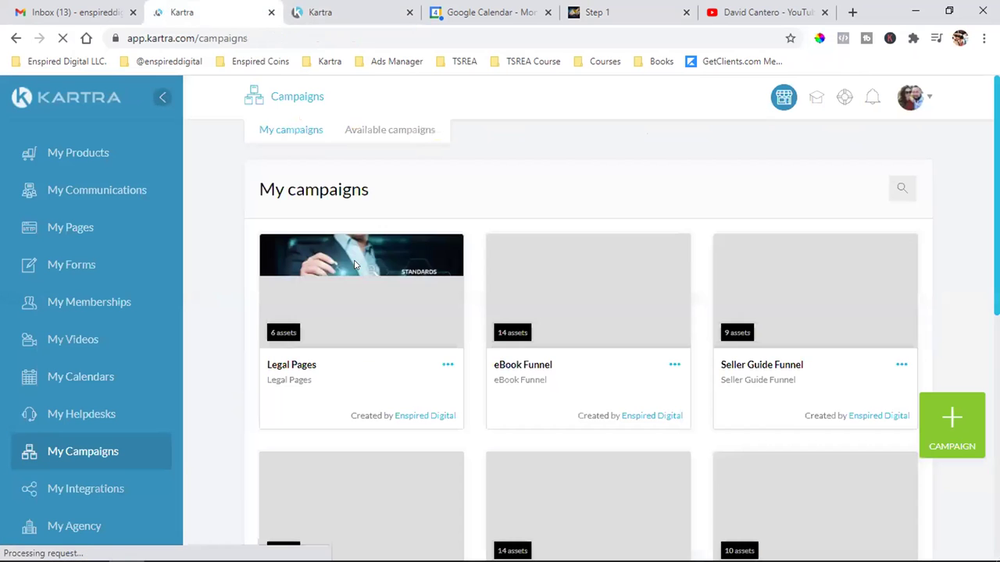
- Start sharing eBook Funnel, accept the terms, and choose Share with a specific Kartra user
left_click(674, 366)
left_click(743, 314)
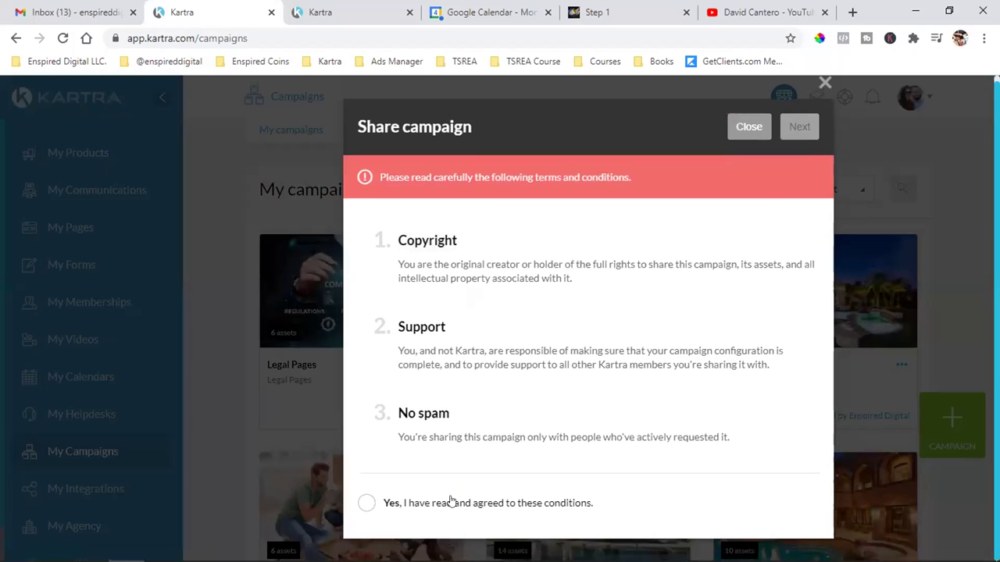
left_click(450, 501)
left_click(799, 127)
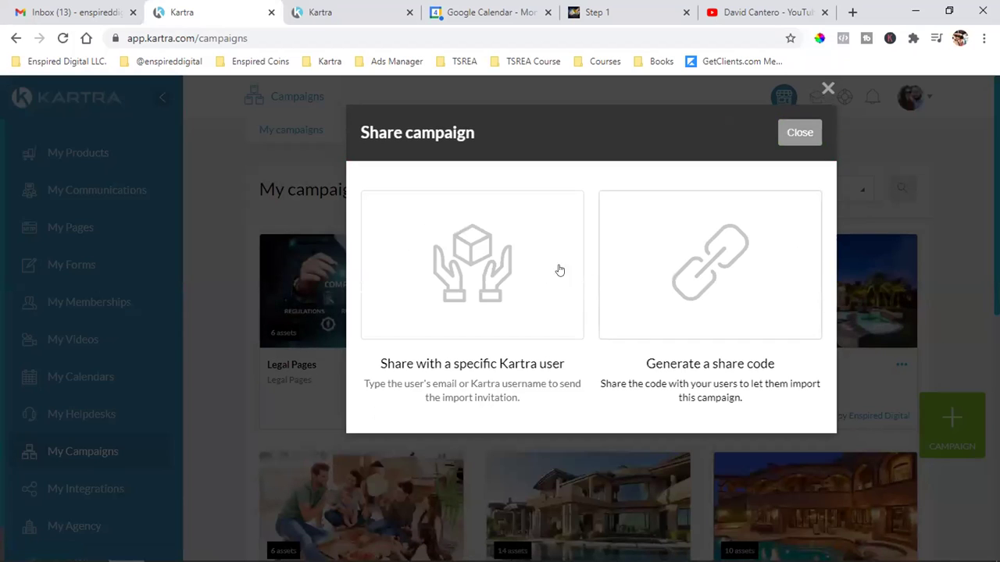
left_click(443, 281)
- Enter the recipient user's e-mail address, send the share invitation, and close the window
left_click(437, 462)
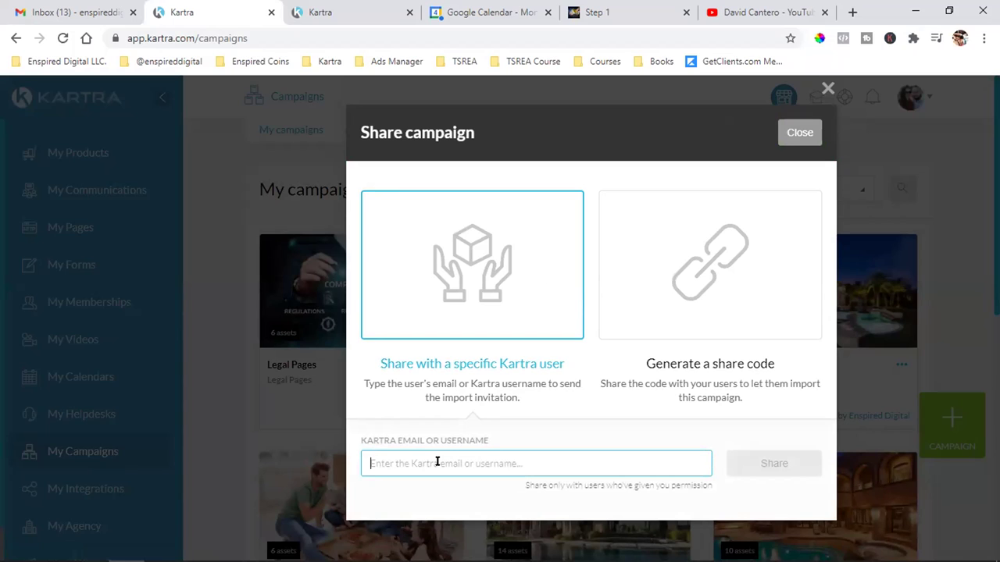
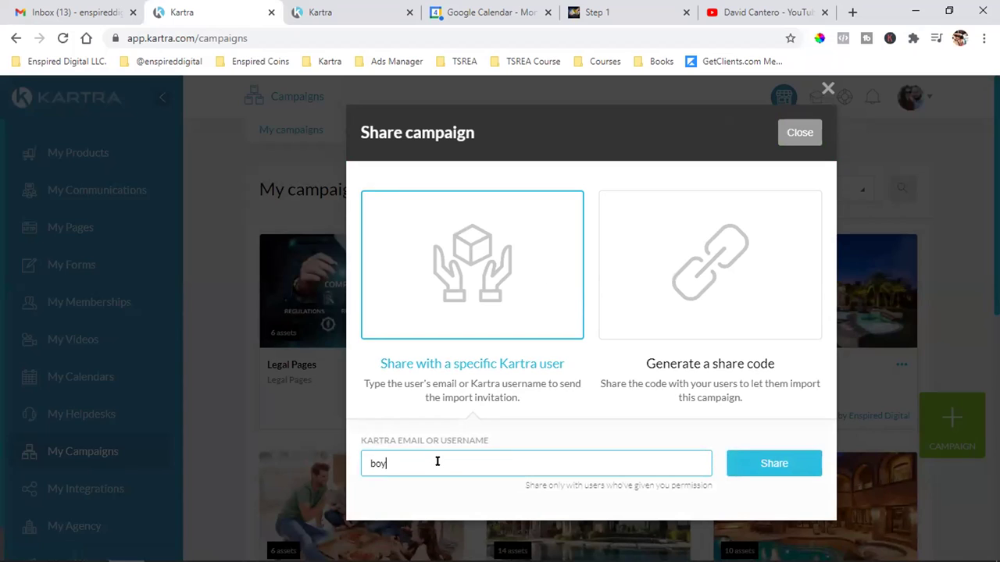
left_click(800, 467)
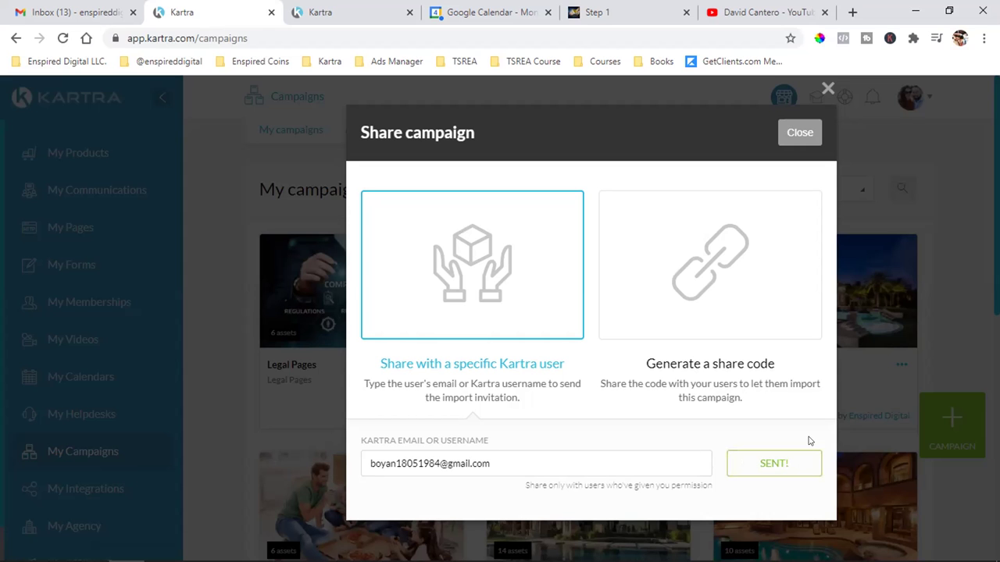
left_click(798, 133)
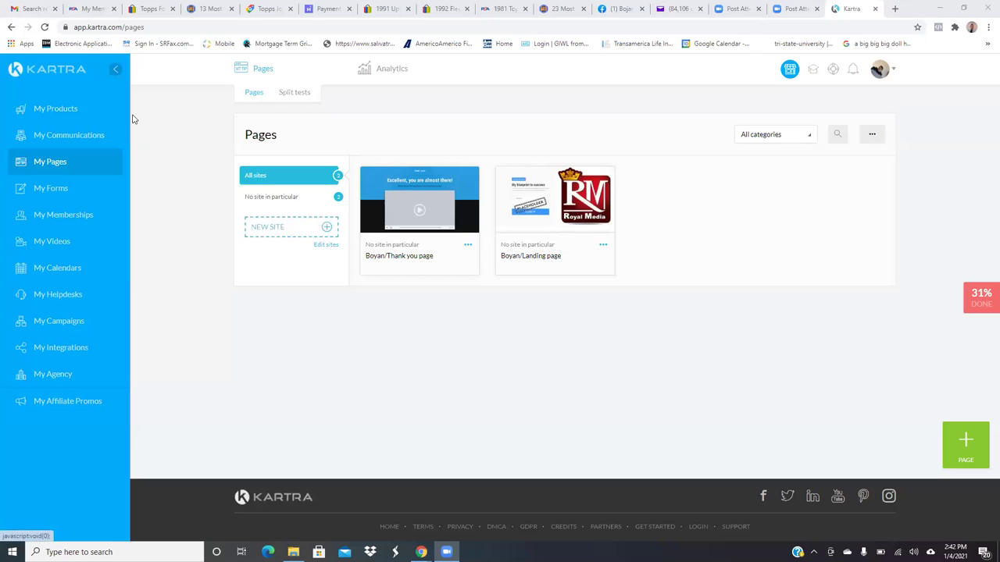
- Reload and accept the shared eBook Funnel under My Campaigns > Available campaigns
left_click(45, 28)
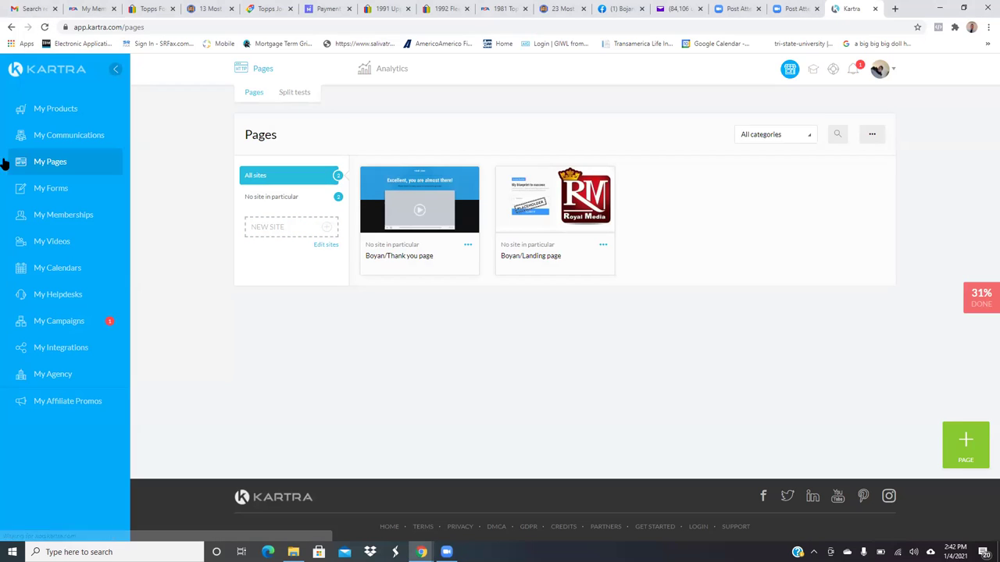
left_click(81, 323)
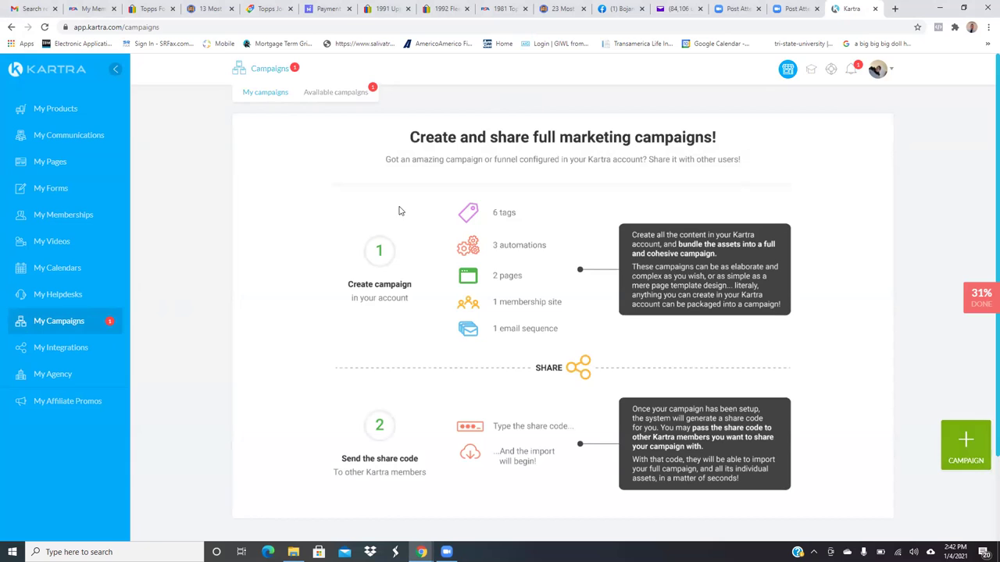
left_click(357, 92)
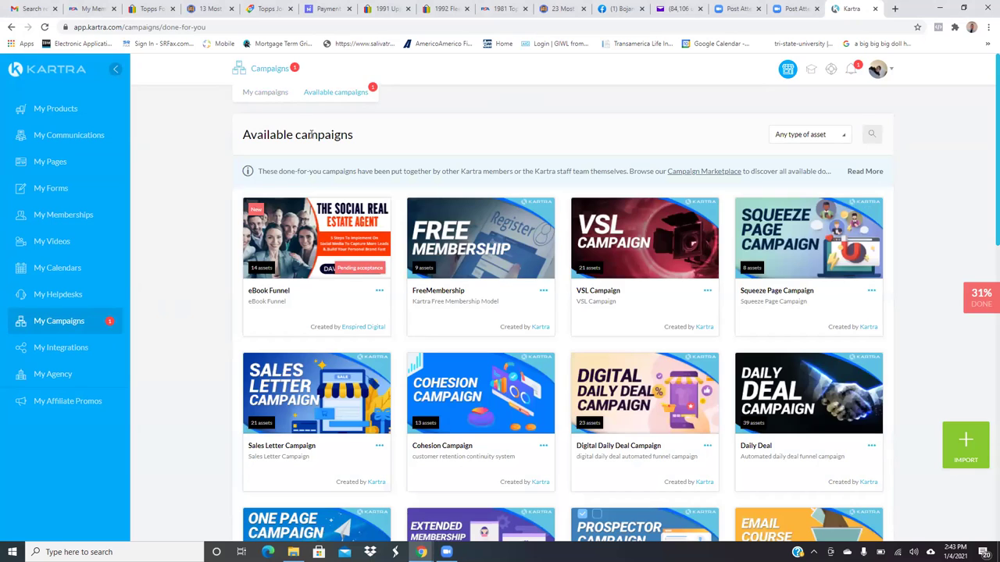
left_click(379, 293)
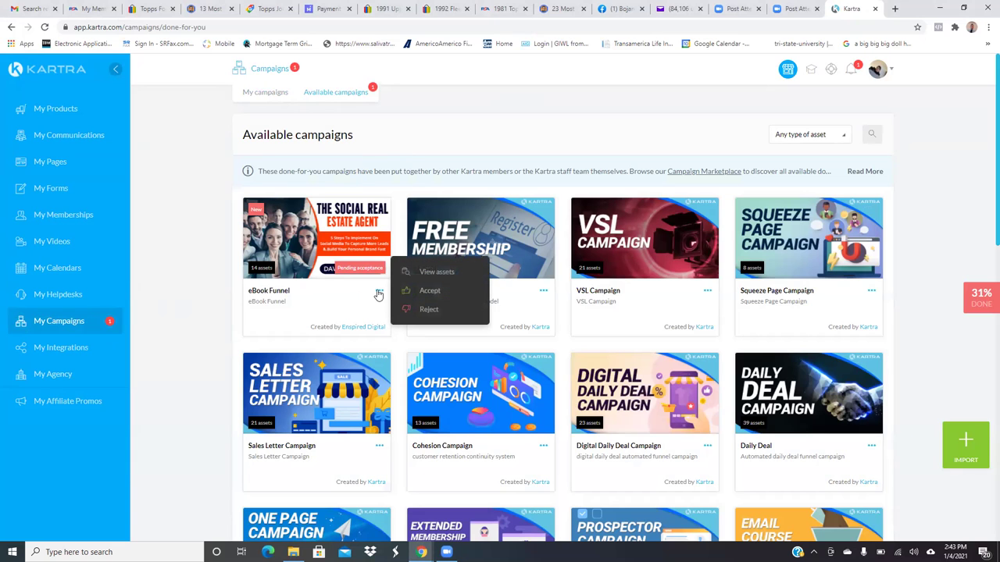
left_click(432, 293)
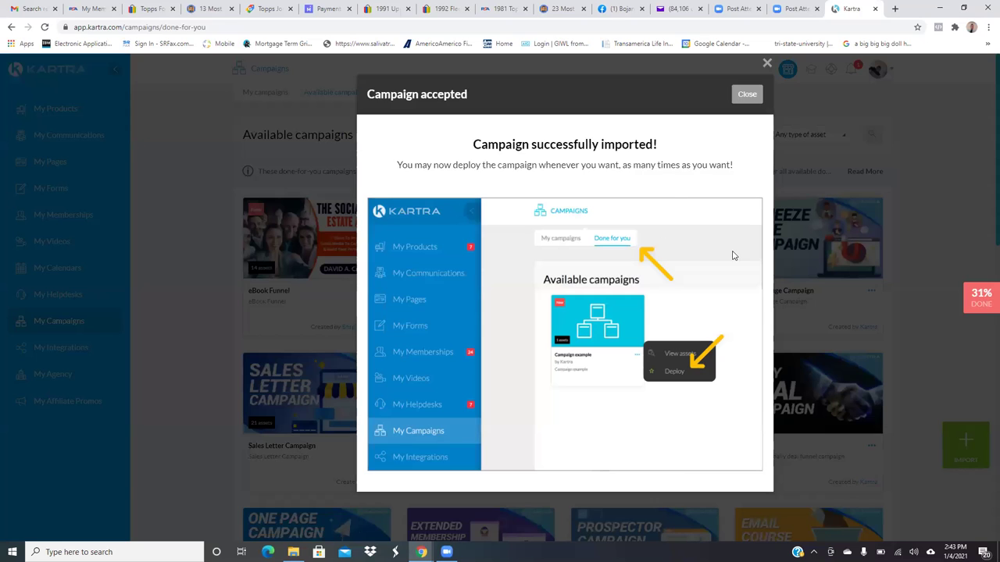
left_click(751, 94)
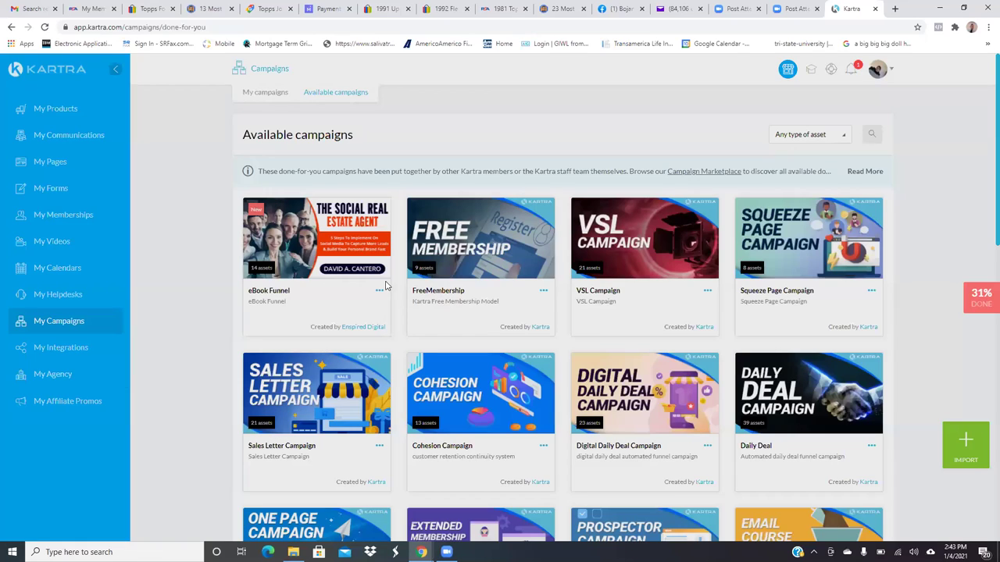
- Deploy eBook Funnel with prefix 202, import it, then open the Products dashboard
left_click(379, 289)
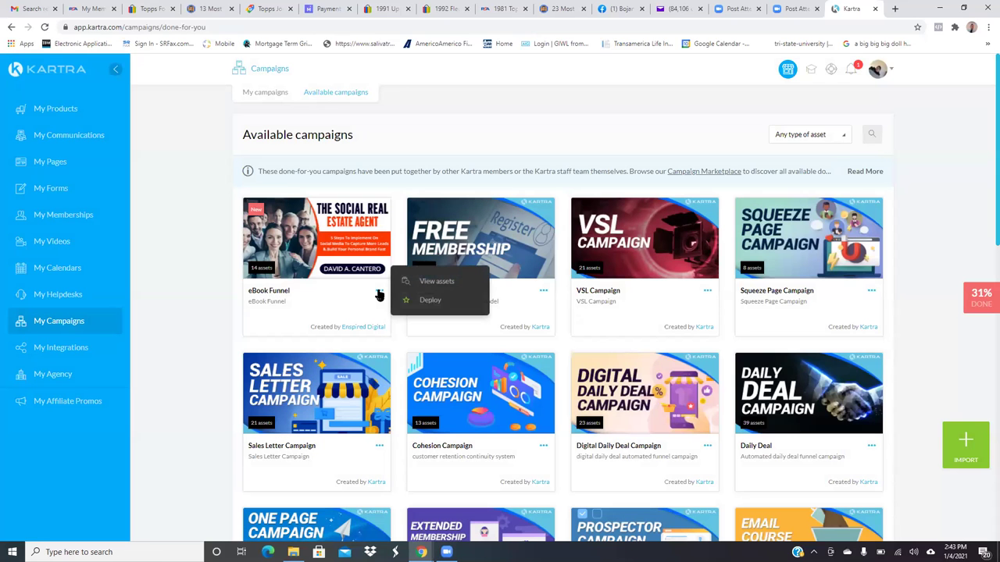
left_click(431, 300)
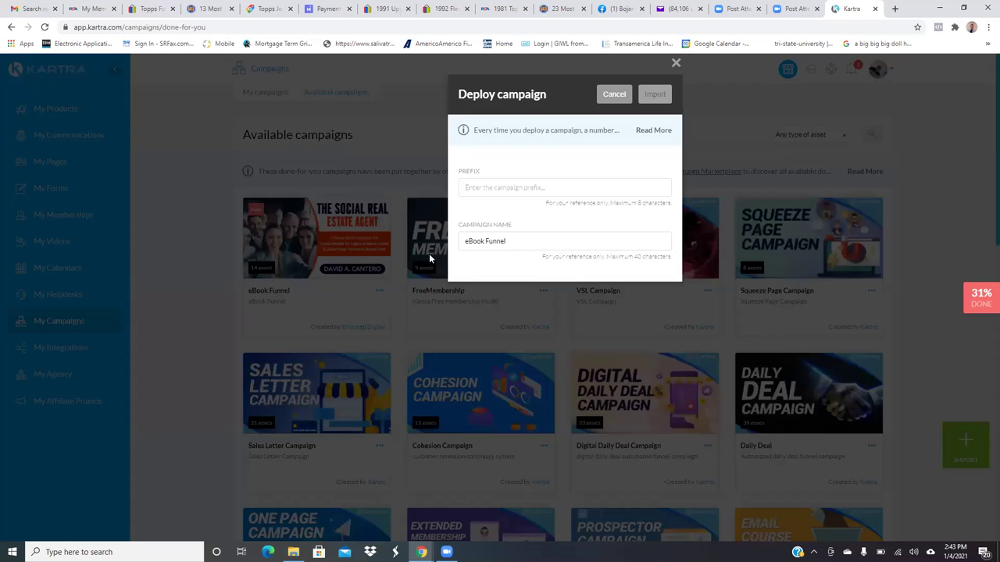
left_click(509, 187)
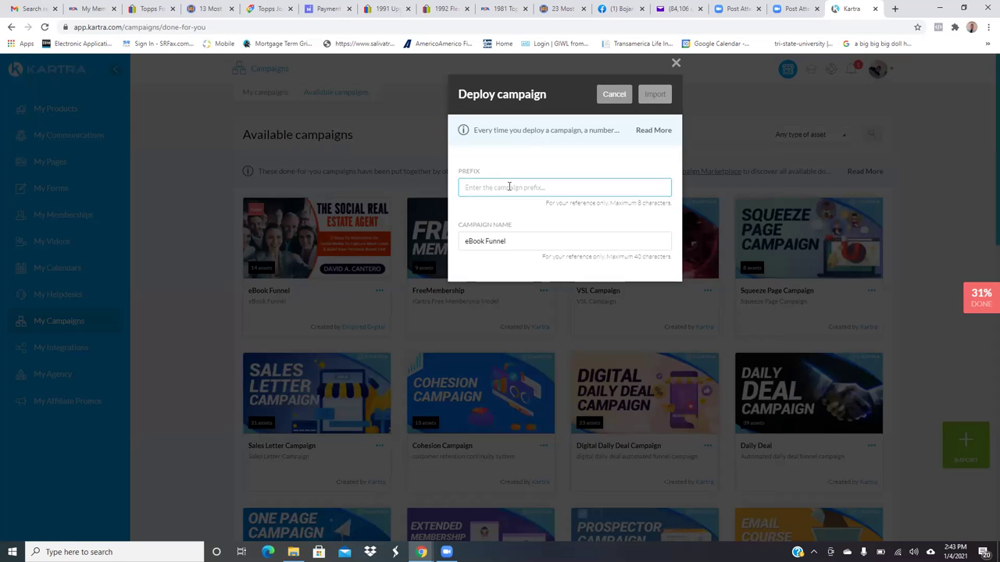
type("2021")
left_click(655, 95)
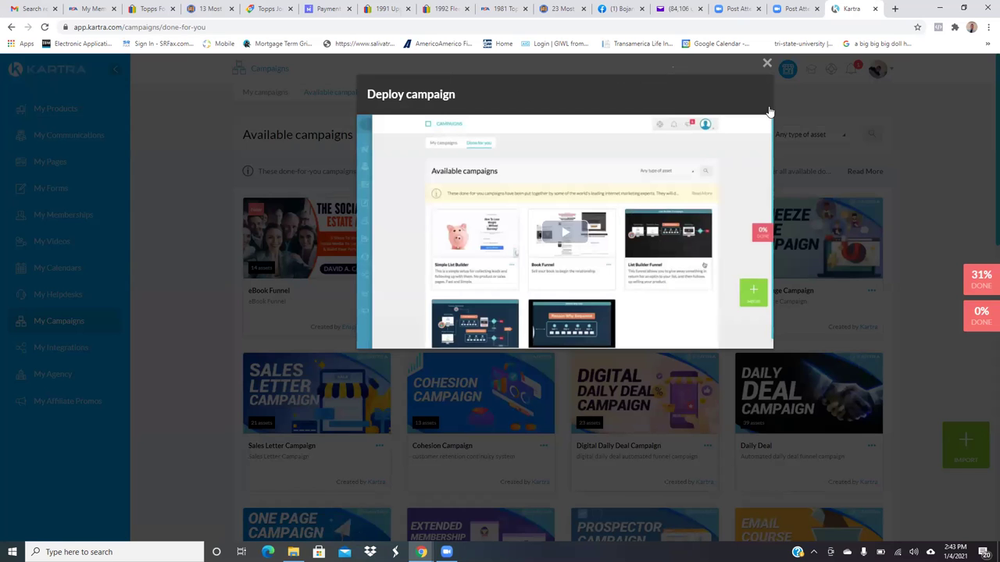
left_click(767, 64)
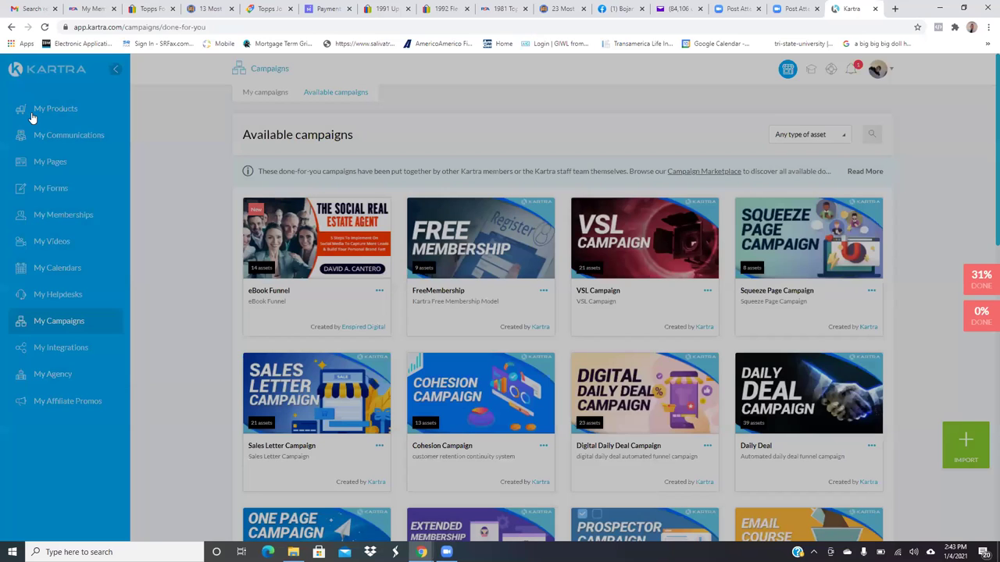
left_click(37, 114)
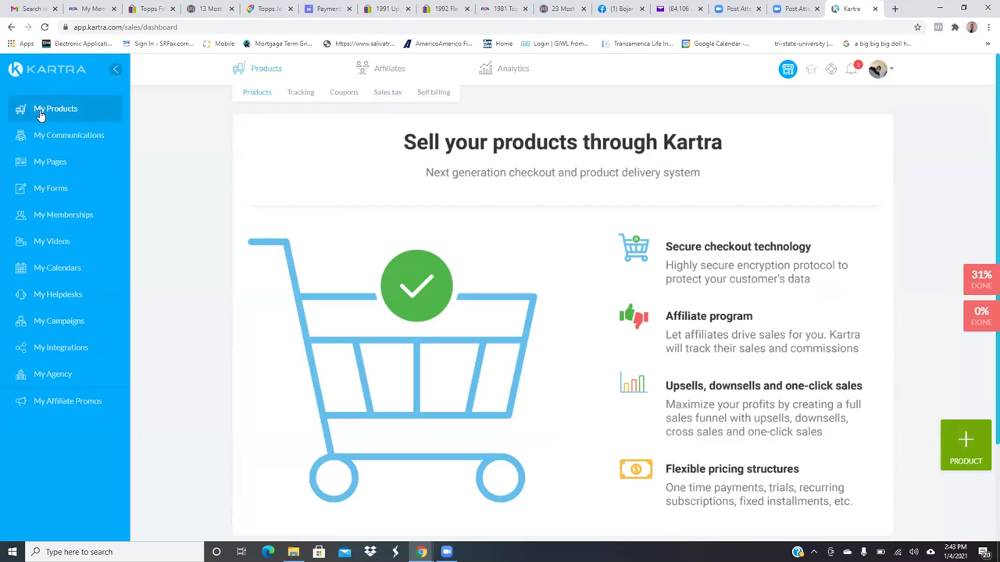
- Inspect the 2021 TSREA FREE Book Customers list and the imported sequences, then go to My Pages
left_click(67, 136)
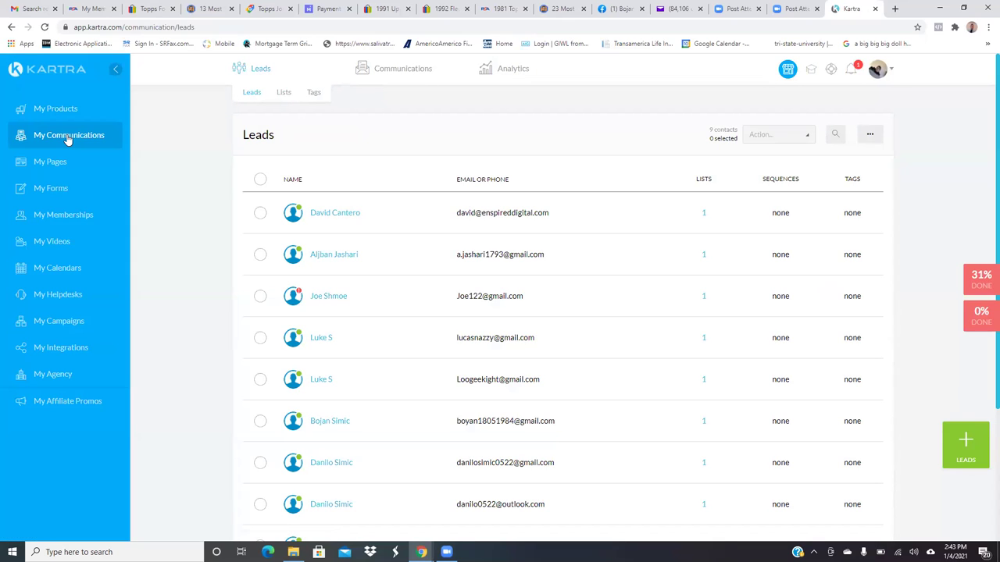
left_click(283, 95)
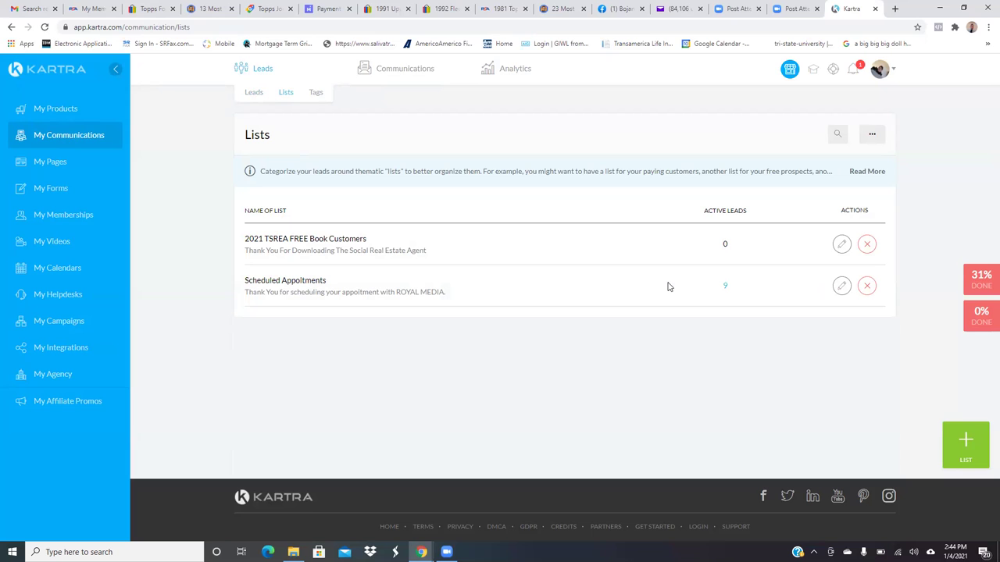
left_click(841, 247)
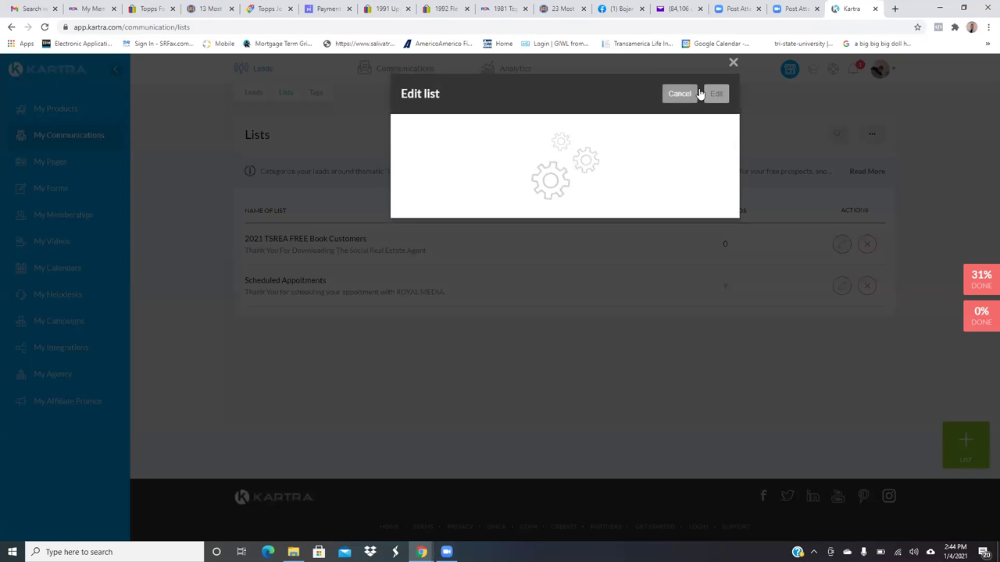
left_click(733, 63)
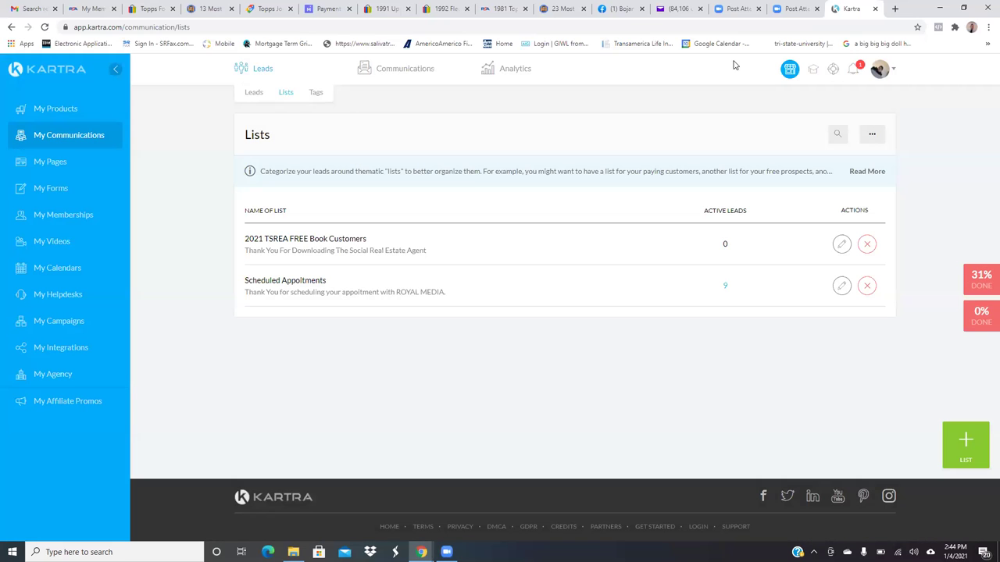
mouse_move(383, 69)
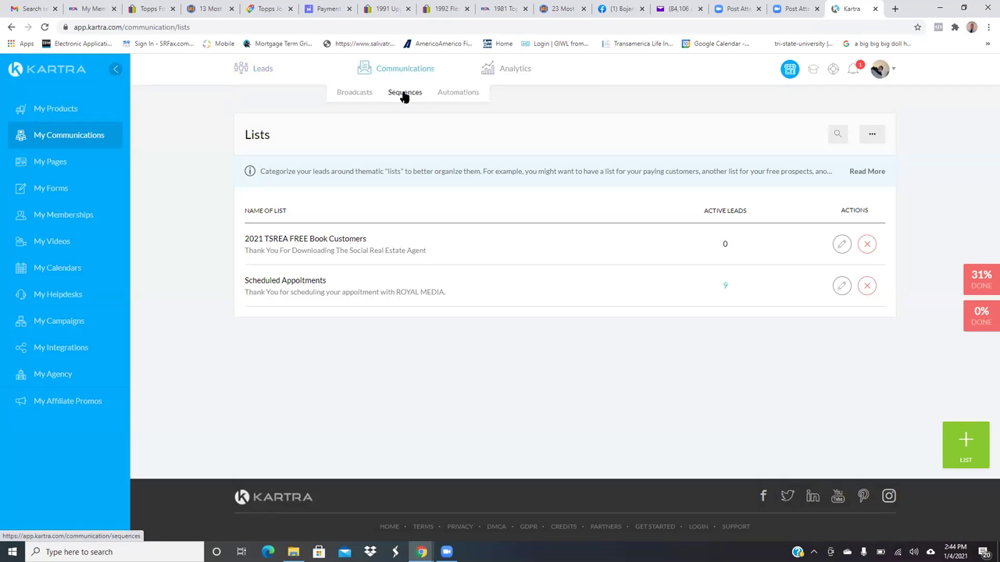
left_click(404, 94)
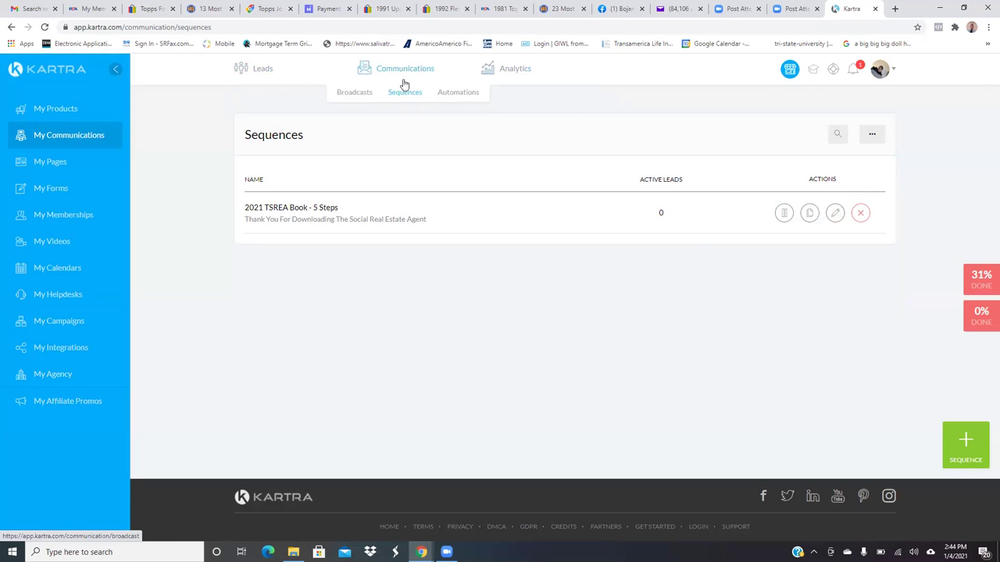
left_click(47, 167)
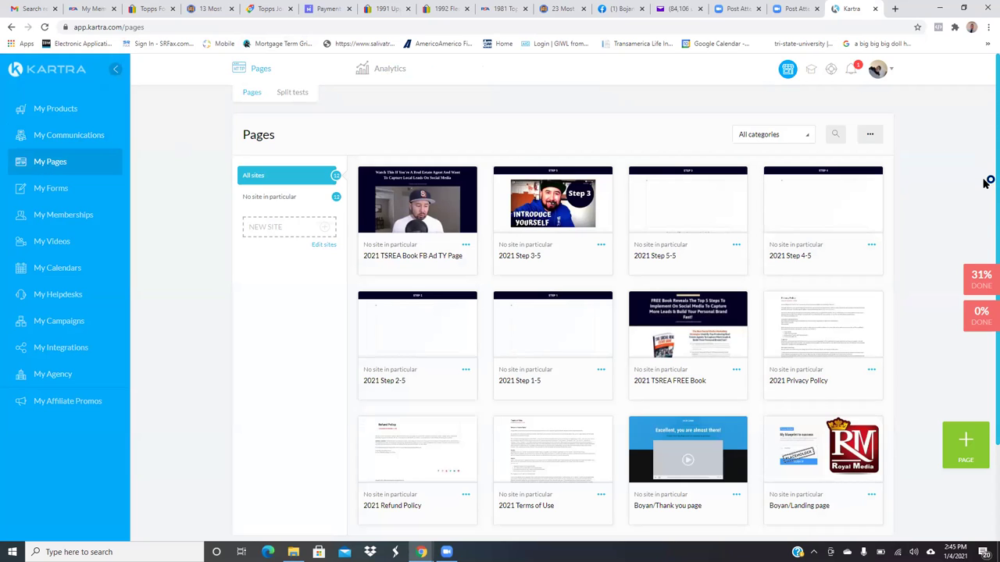
- Dismiss the stray page menu and preview the 2021 TSREA FREE Book page from its options
triple_click(989, 226)
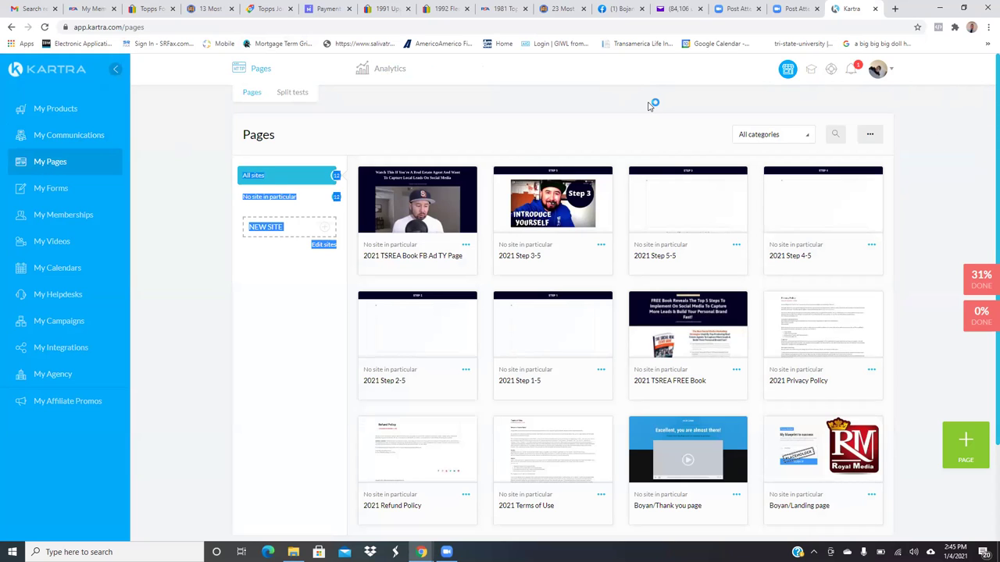
scroll(652, 128, "down", 2)
scroll(652, 129, "up", 2)
mouse_move(407, 223)
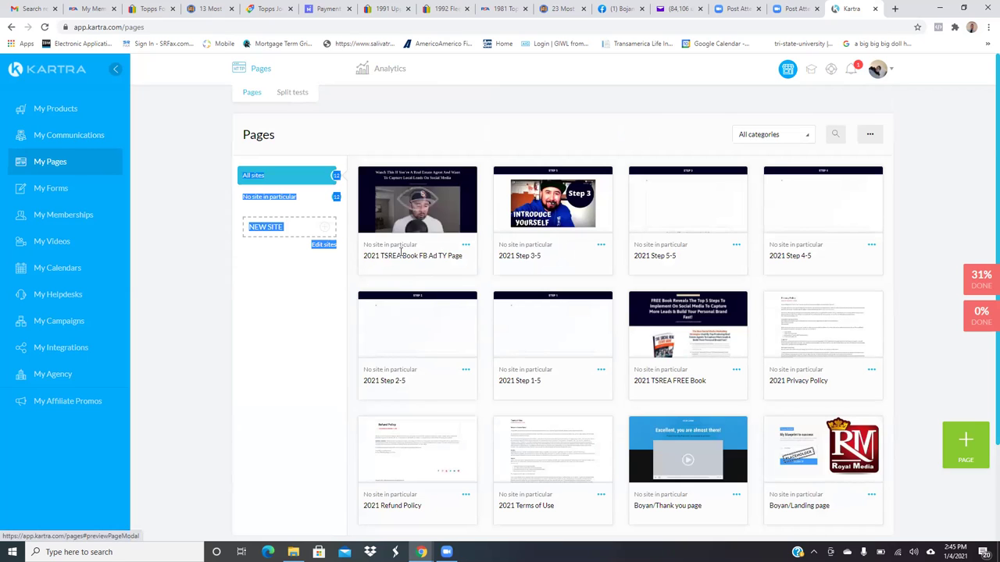
left_click(464, 246)
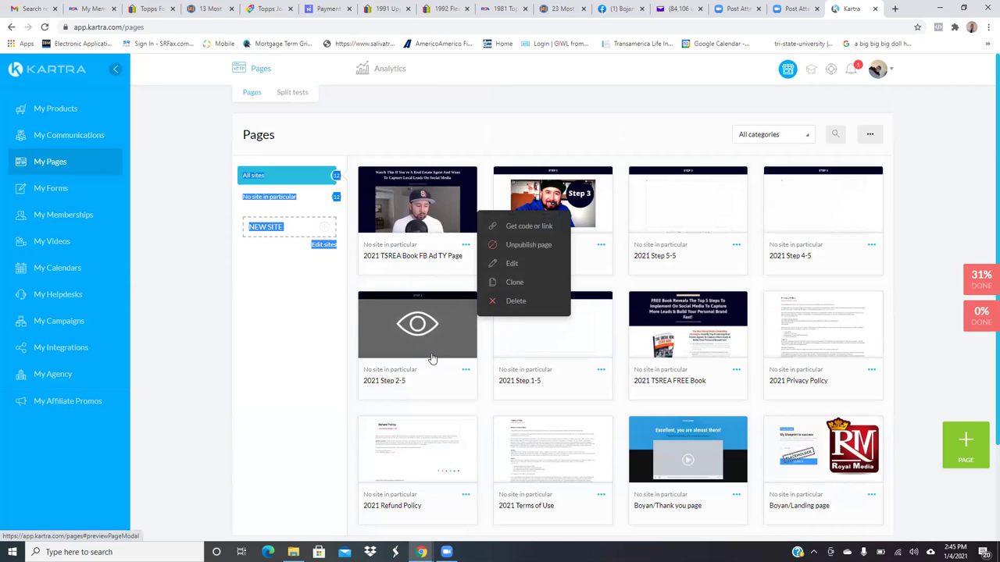
left_click(661, 141)
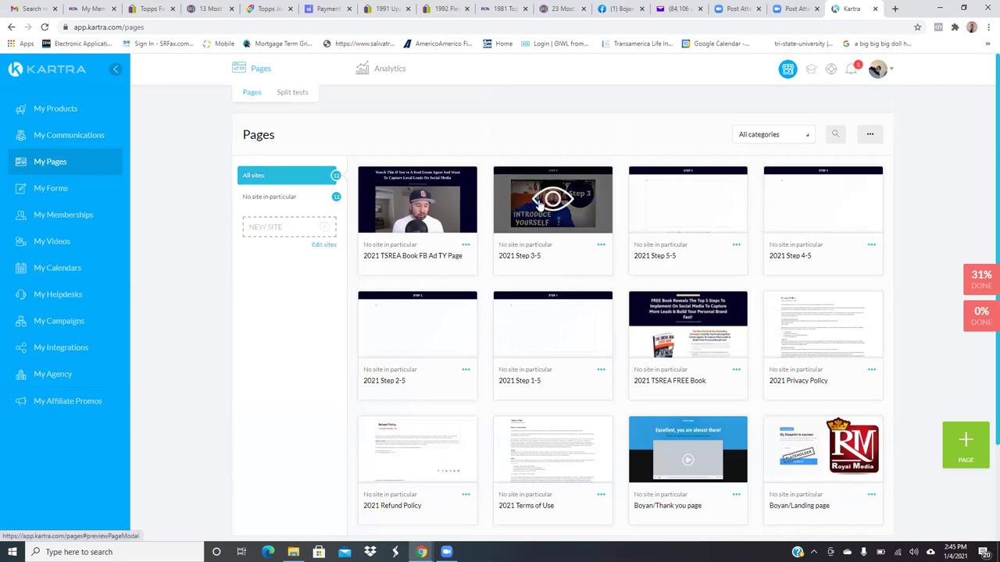
left_click(736, 370)
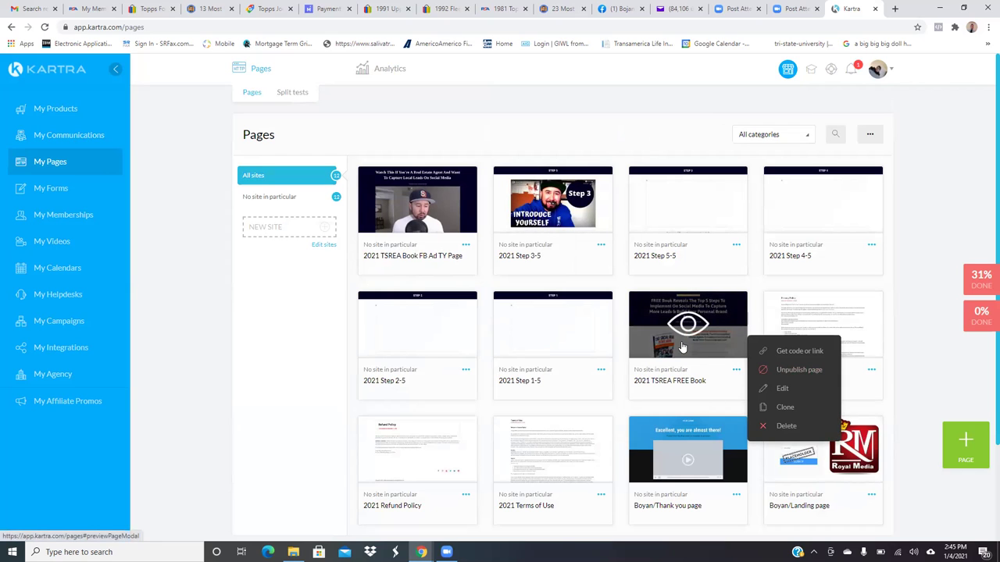
left_click(682, 346)
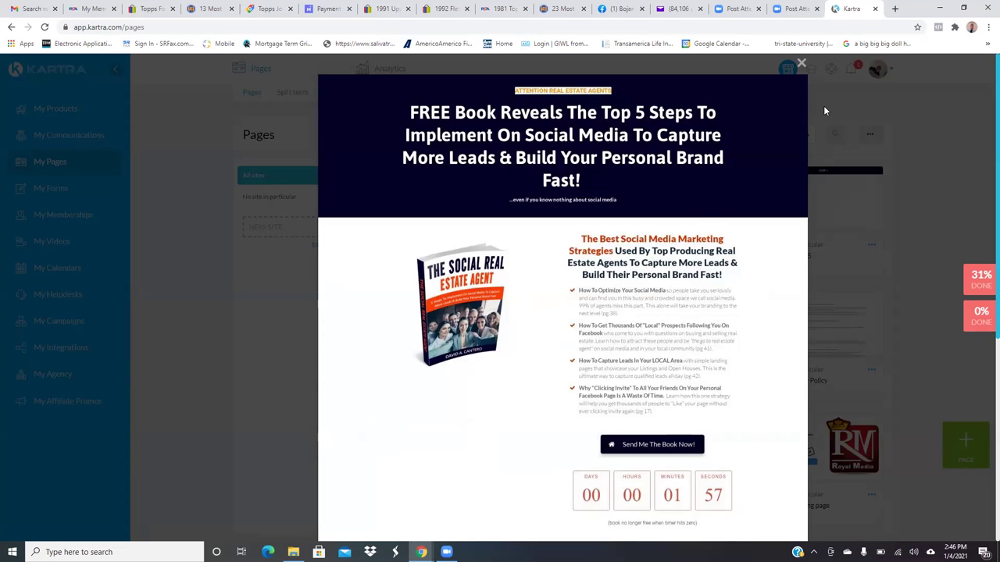
- Close the FREE Book page preview to get back to the deployed 2021 pages
left_click(801, 65)
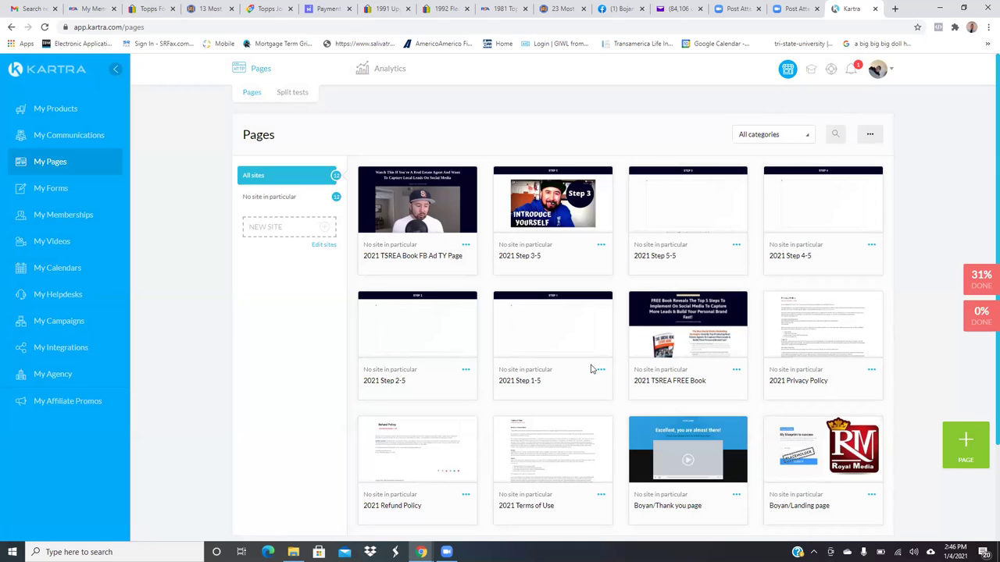
- Open Kartra's My Memberships section to the membership portal introduction page
mouse_move(686, 350)
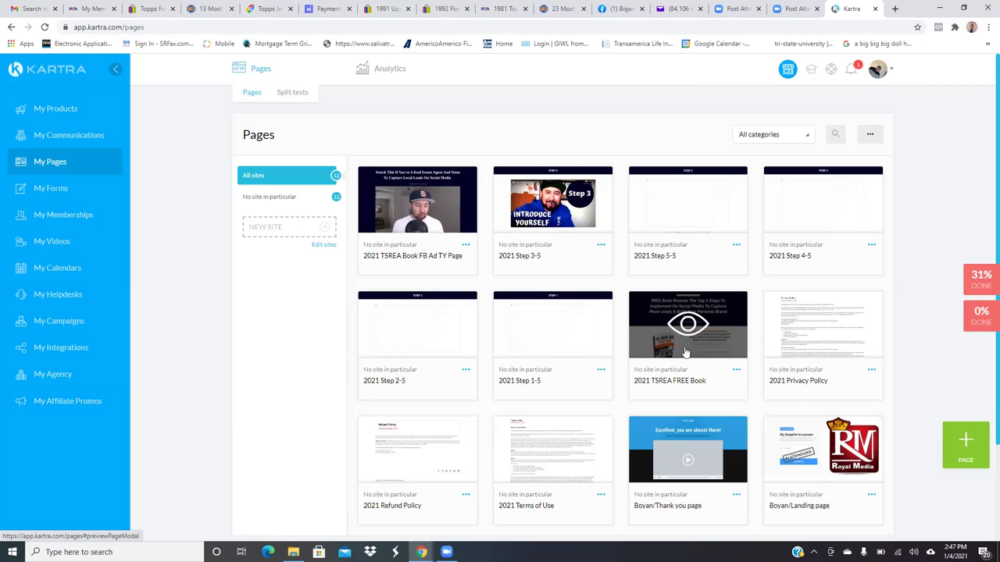
left_click(48, 221)
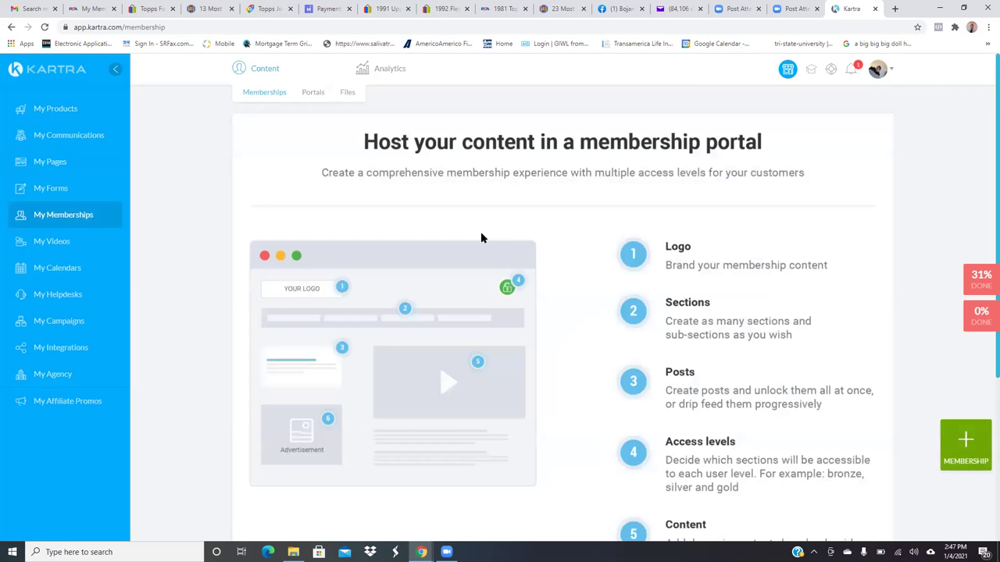
- Switch to the Files area under Content for hosting and sharing files
left_click(351, 93)
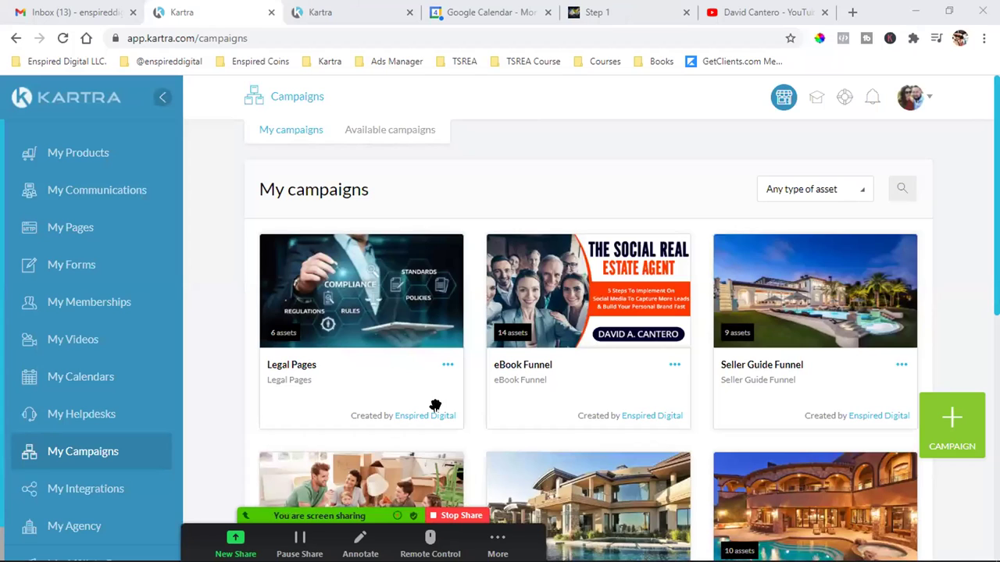
- End the Zoom screen share, leaving Kartra's My campaigns list with eBook Funnel in view
left_click(460, 517)
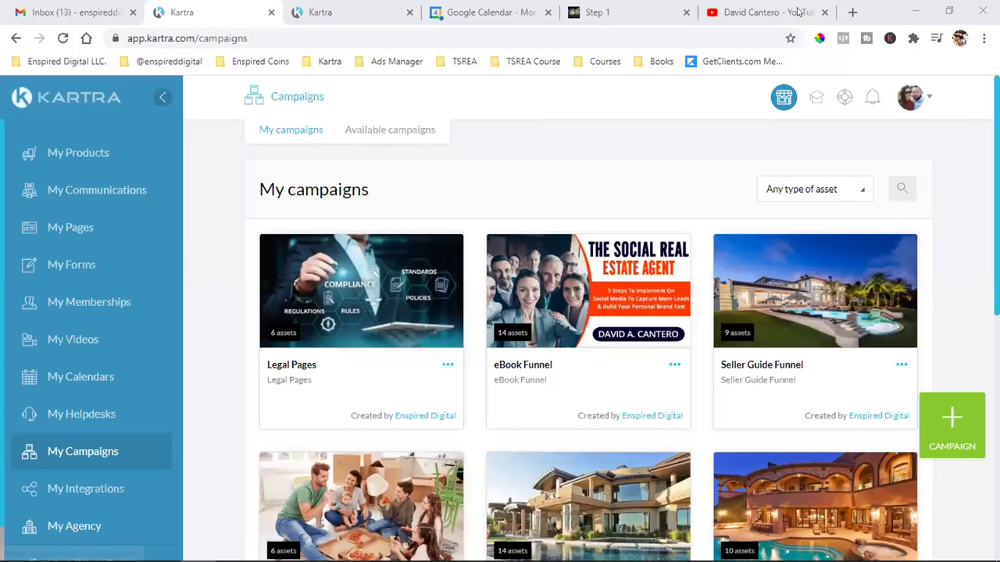
- Load fiverr.com in a new browser tab and close the YouTube tab
left_click(851, 12)
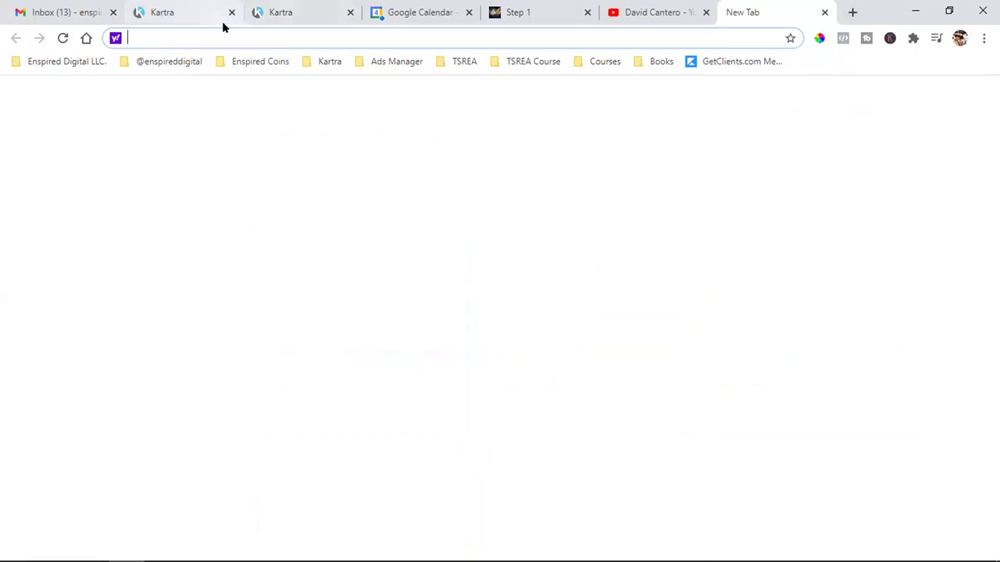
type("fiv")
key("Return")
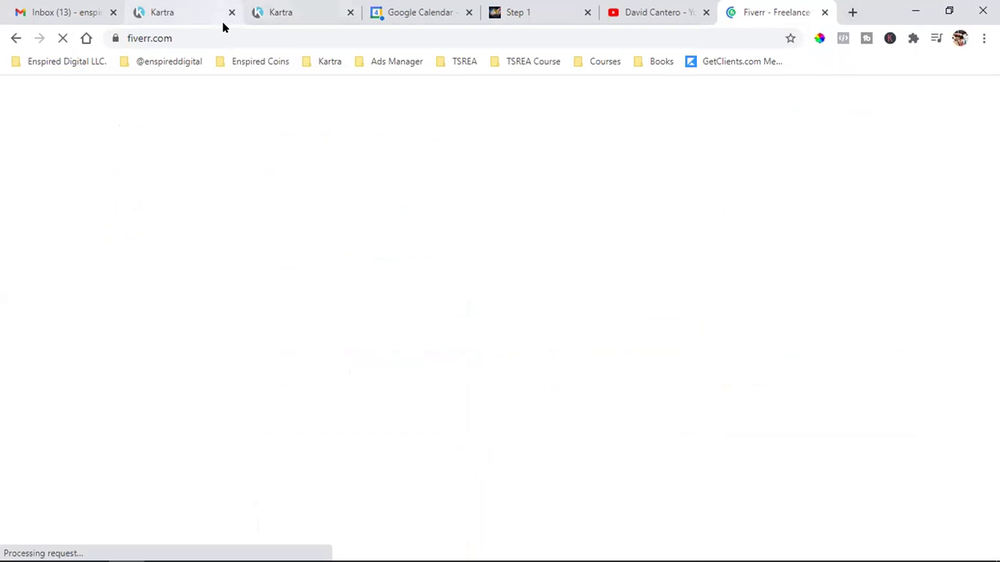
left_click(706, 13)
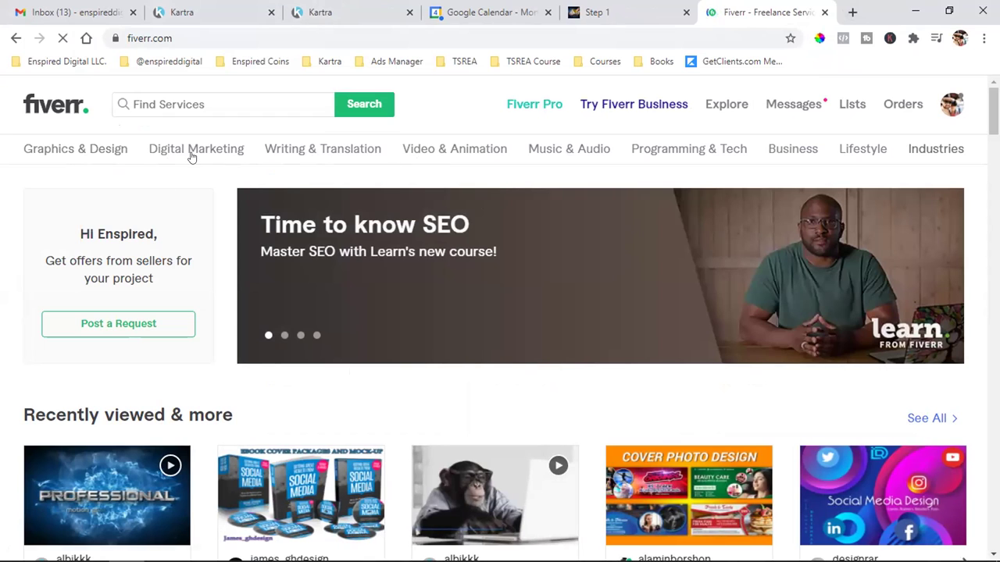
- Go from Writing & Translation to Book & eBook Writing, then its Ghostwriting subcategory
mouse_move(310, 156)
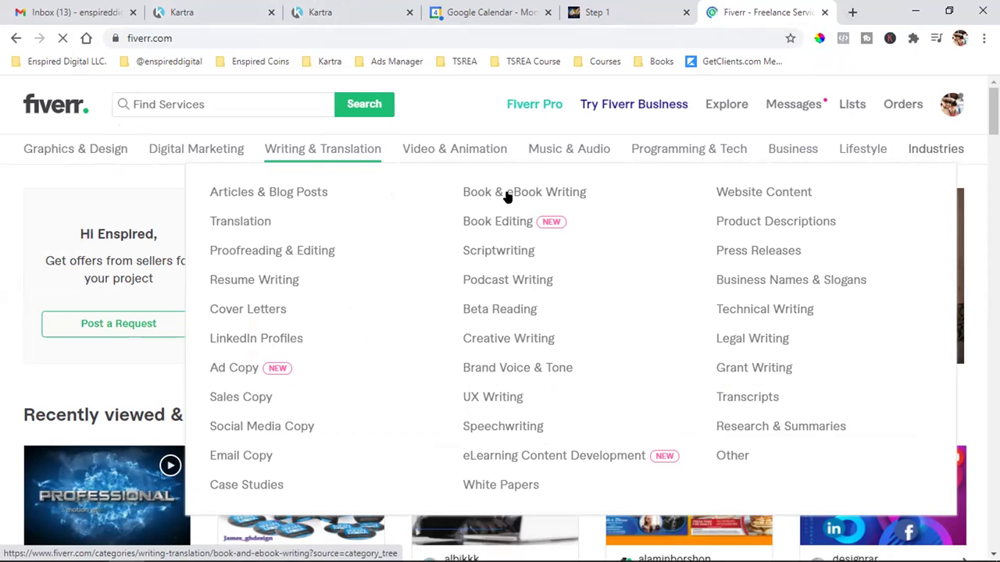
left_click(506, 196)
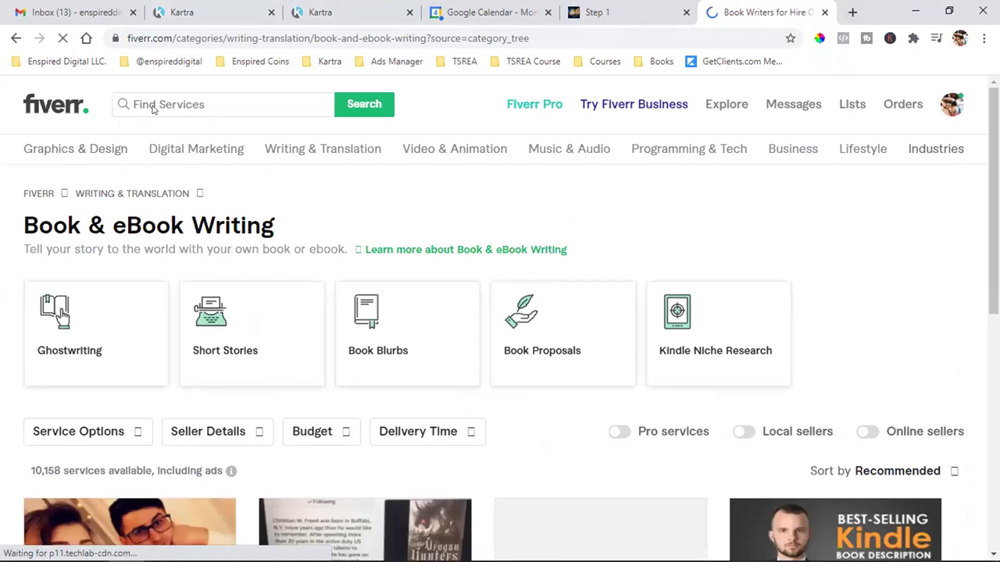
left_click(53, 357)
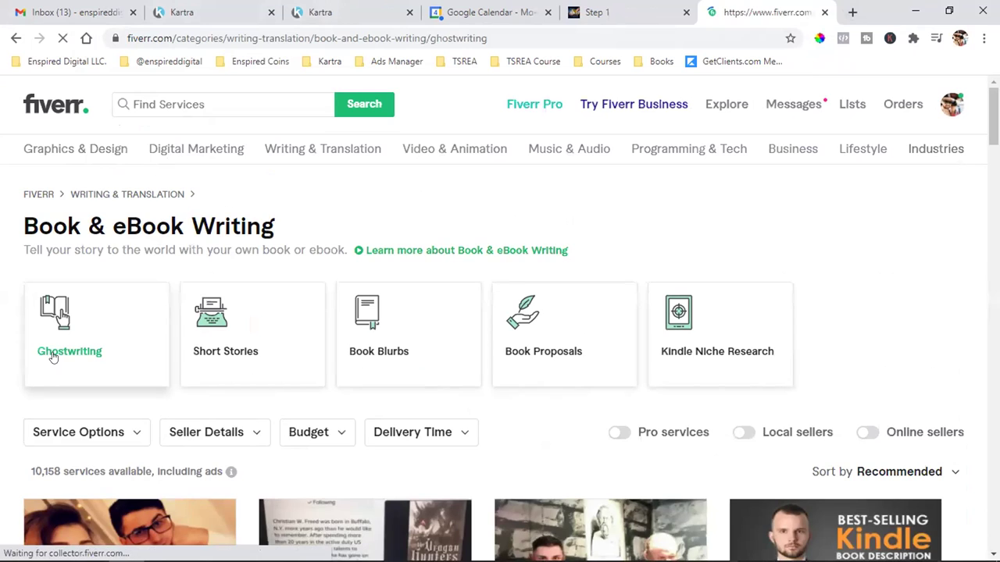
- Apply a budget filter of Min 10 and Max 25 to the Ghostwriting gigs
scroll(420, 256, "down", 1)
scroll(421, 256, "down", 1)
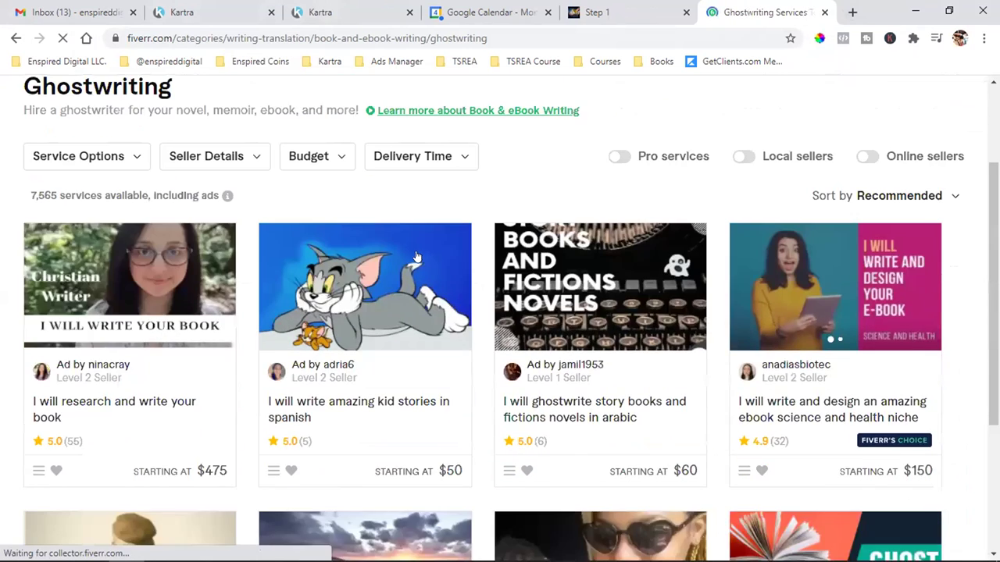
scroll(327, 225, "up", 1)
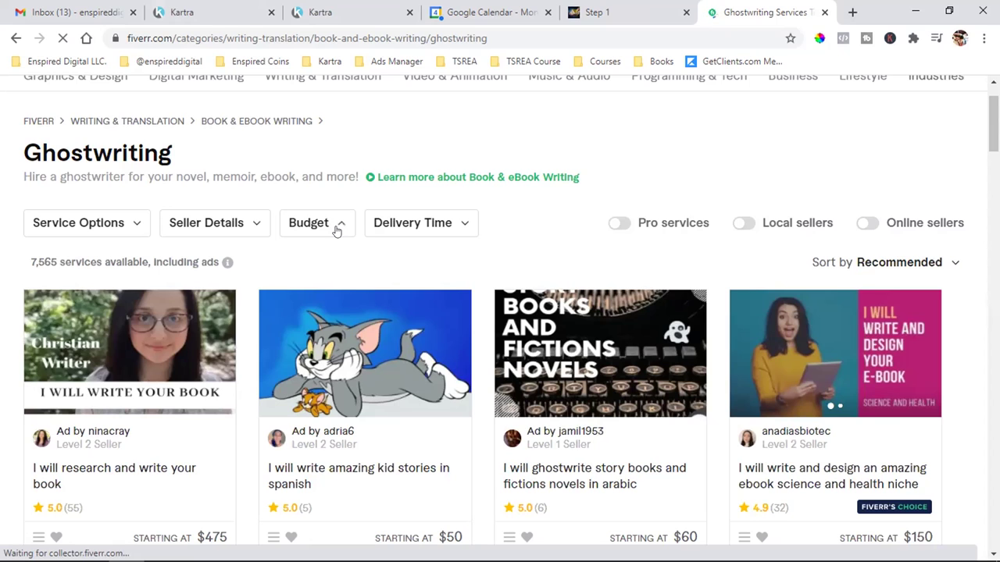
left_click(309, 226)
left_click(313, 227)
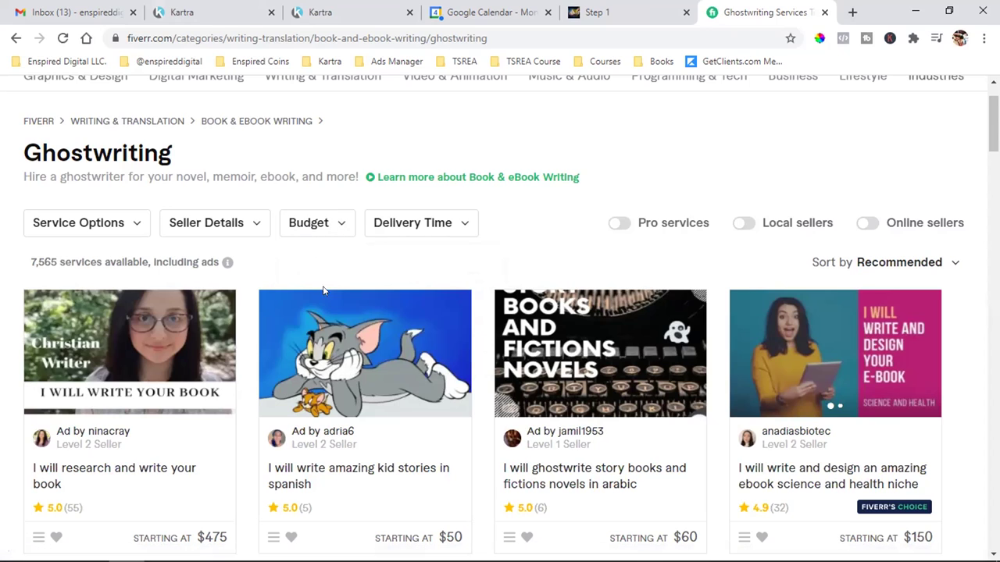
left_click(311, 226)
type("10")
left_click(457, 286)
type("25")
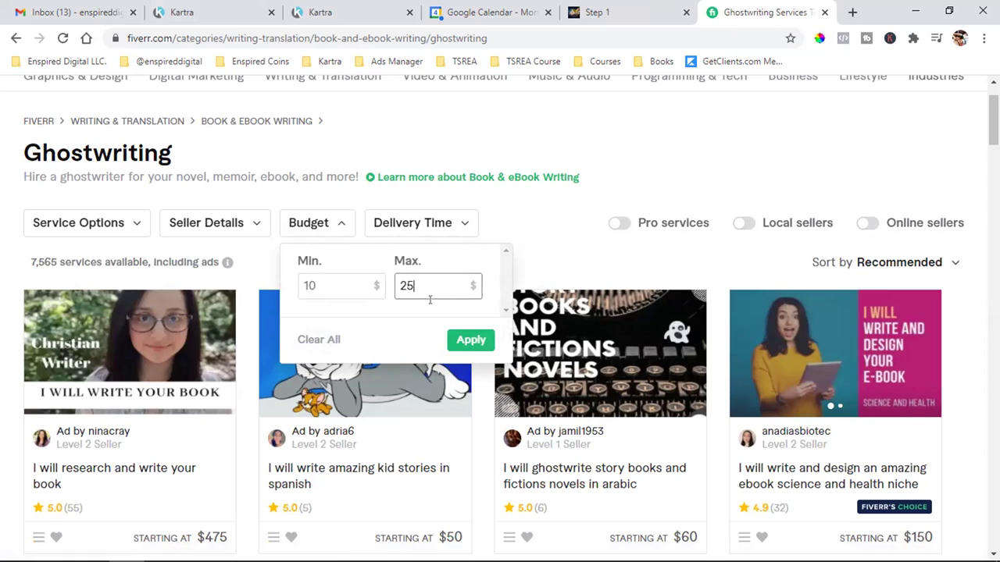
left_click(472, 342)
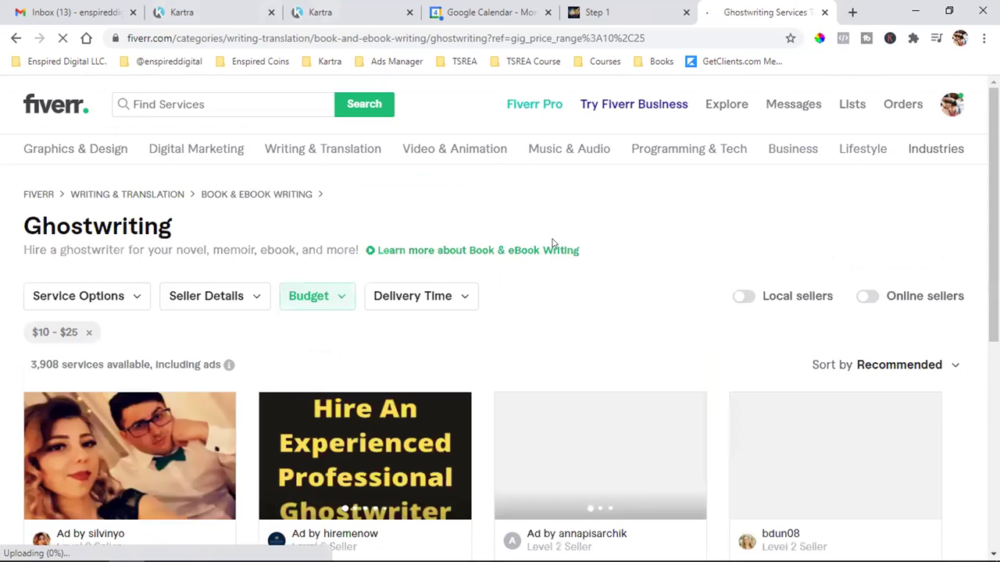
- Scroll through the 3,908 filtered gigs priced from $10 to $25
scroll(551, 243, "down", 3)
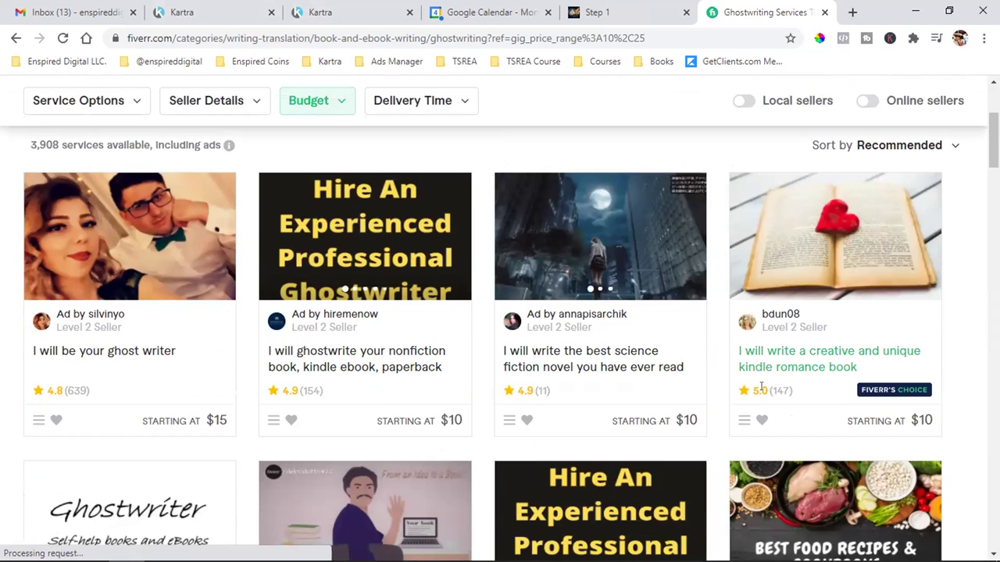
left_click_drag(781, 389, 763, 409)
scroll(768, 380, "down", 2)
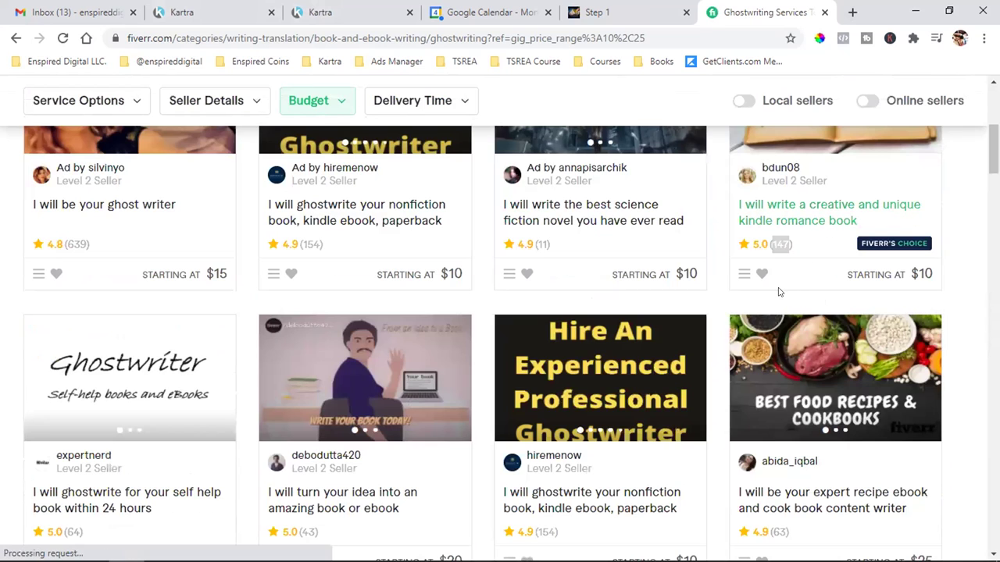
scroll(777, 289, "down", 2)
scroll(779, 293, "down", 1)
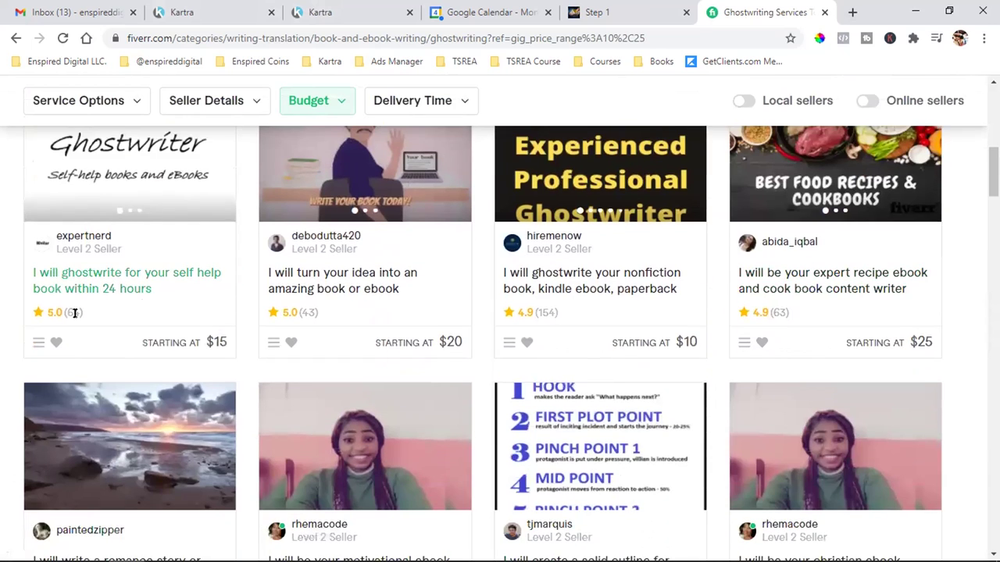